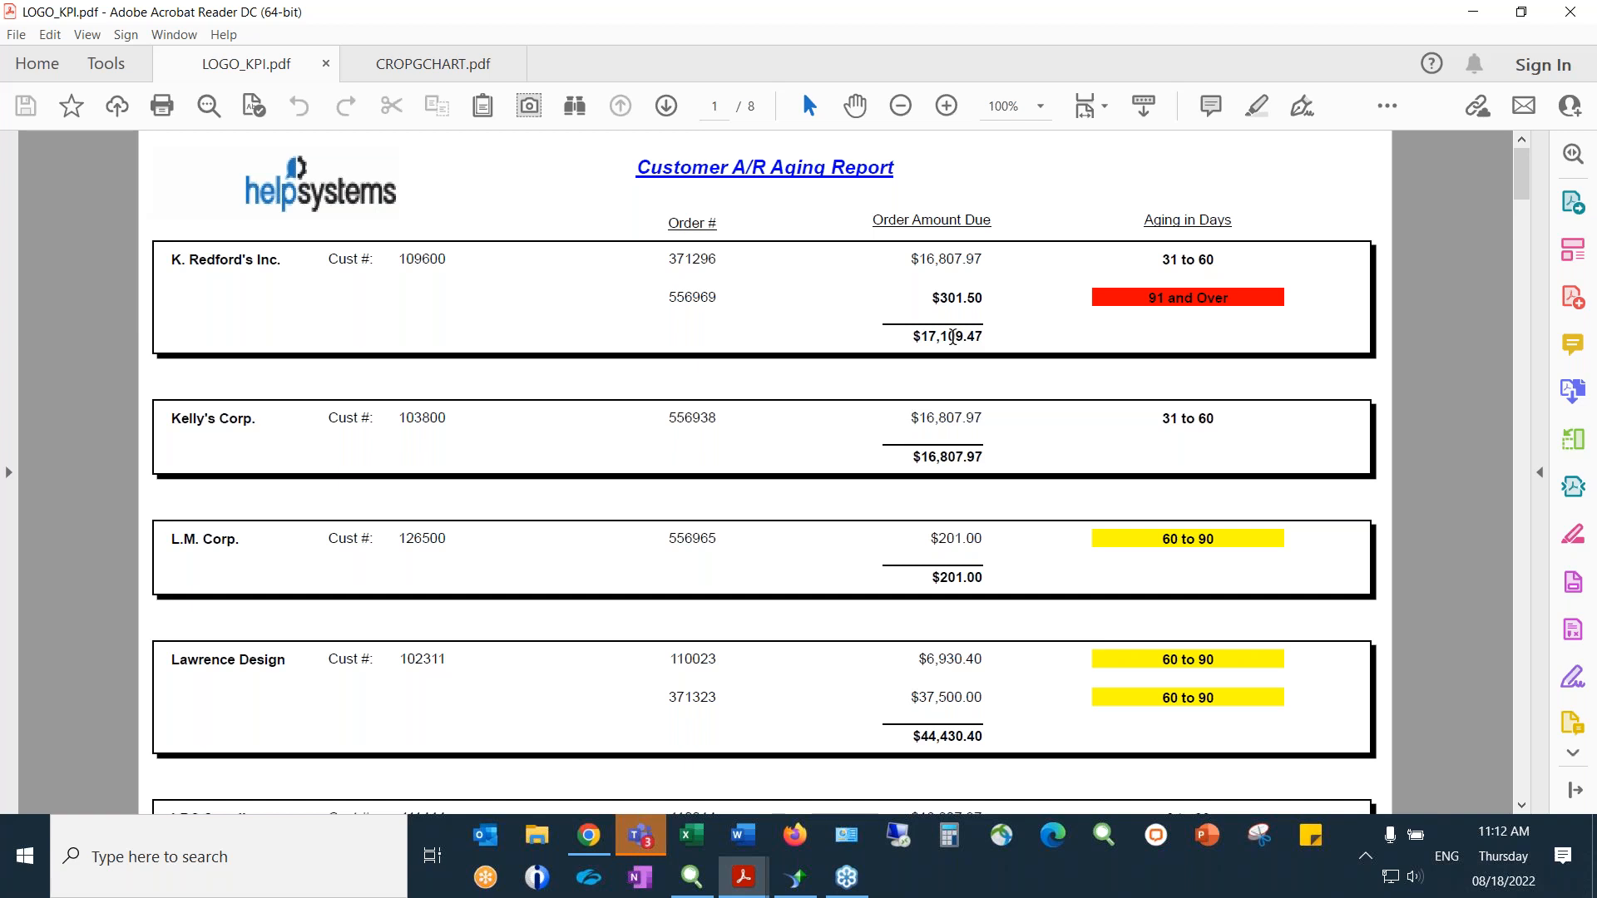
Switch to Crystal Reports and review the font formatting of the Customer A/R Aging Report title, leaving it unchanged
left_click(799, 876)
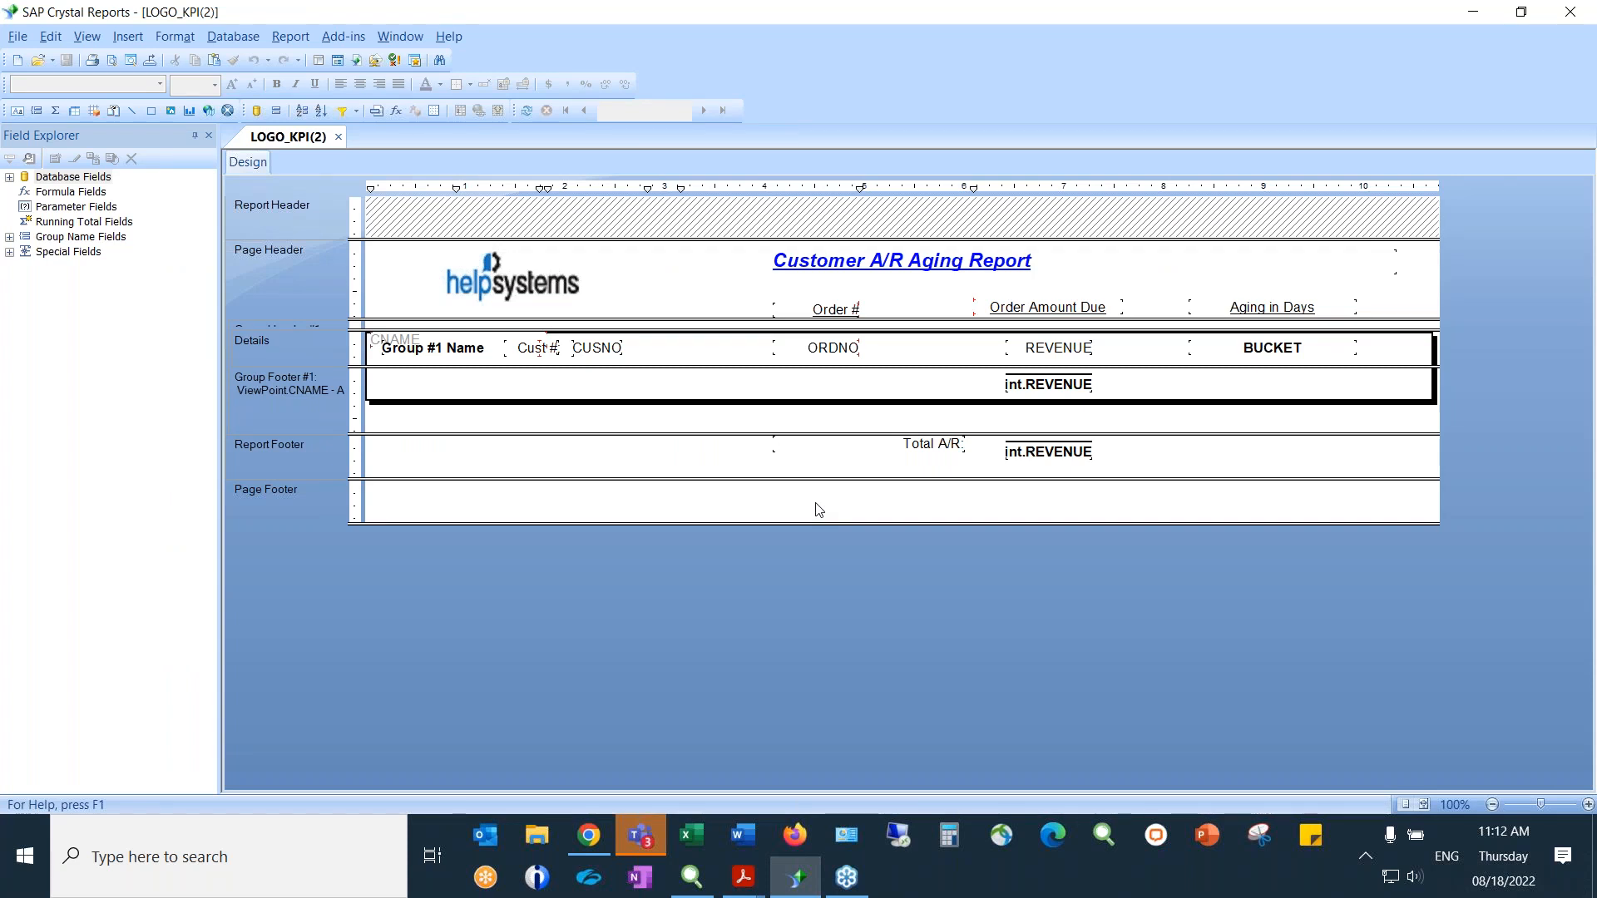
left_click(849, 268)
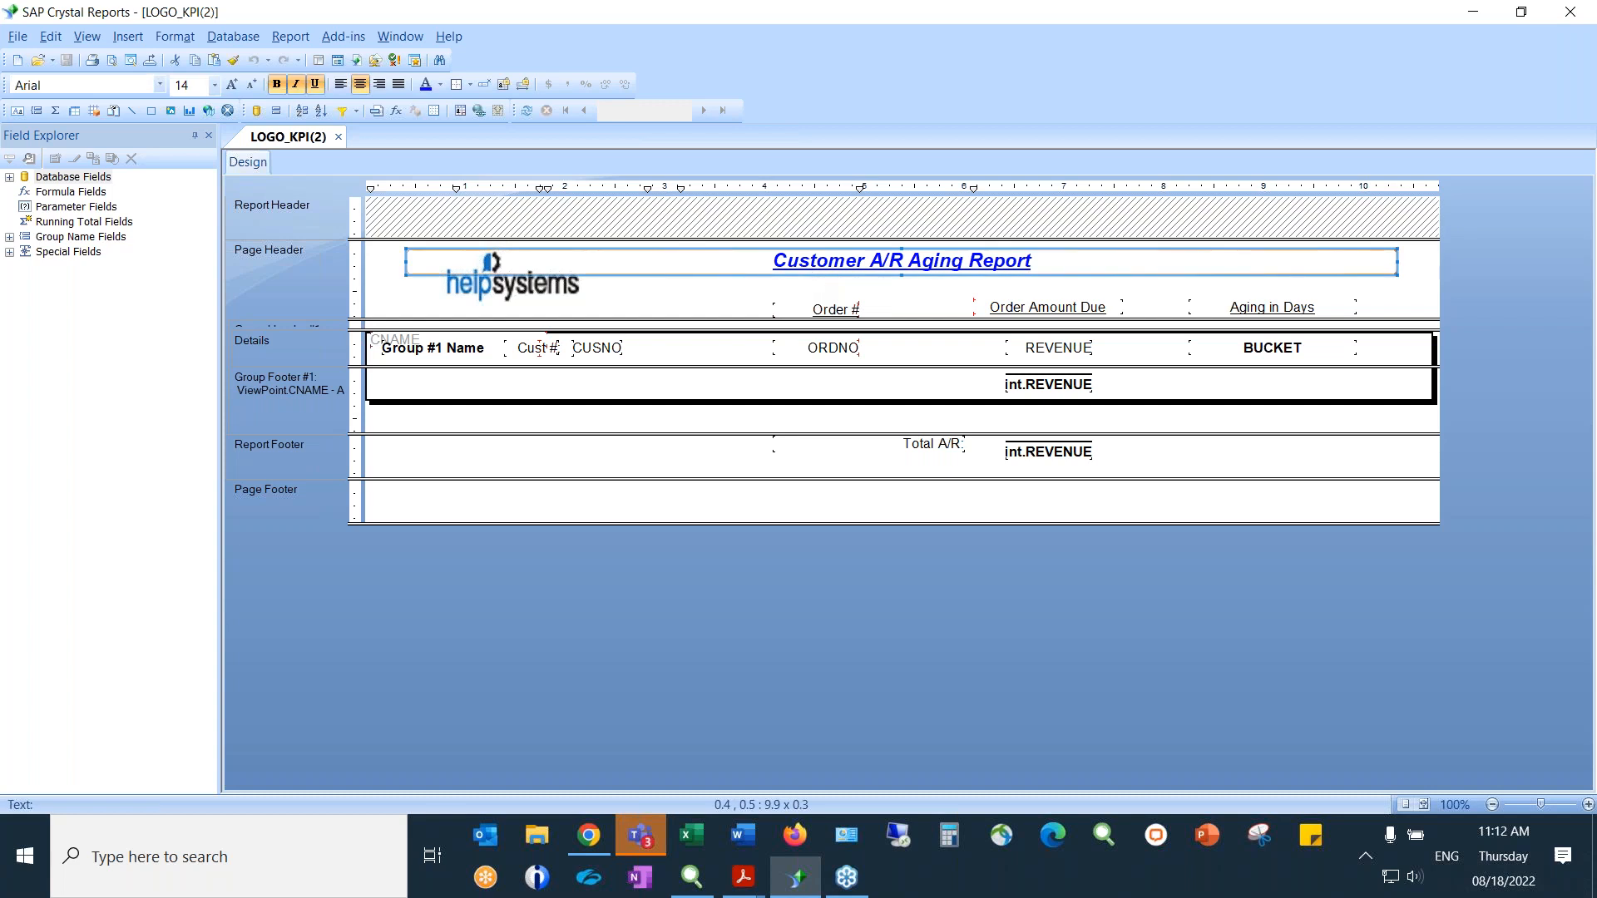
right_click(757, 261)
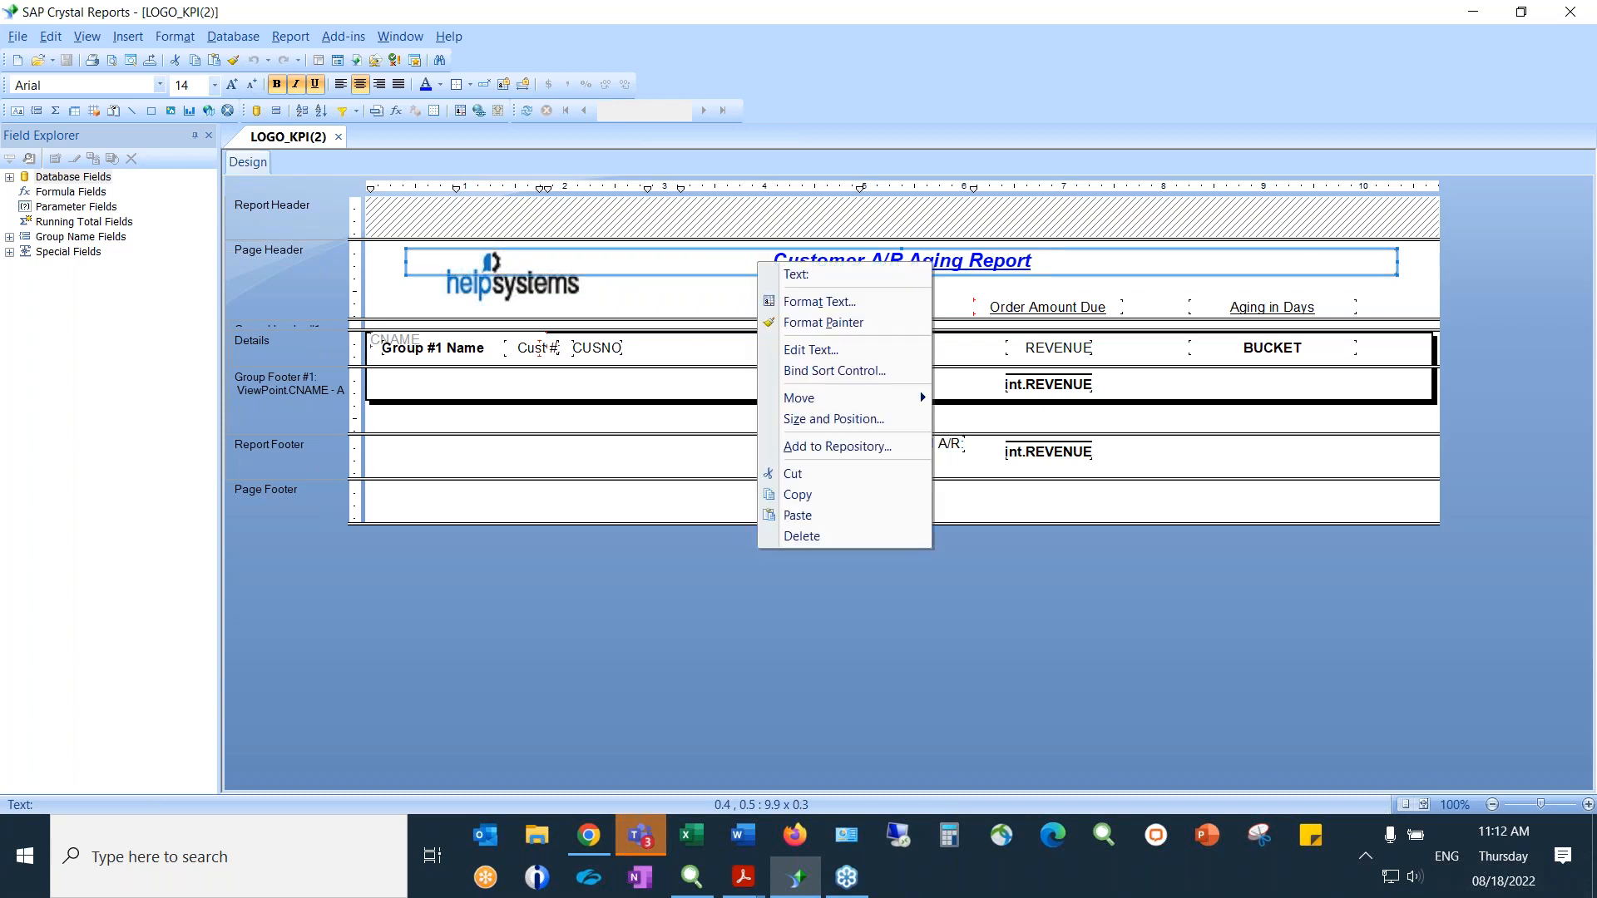
left_click(885, 301)
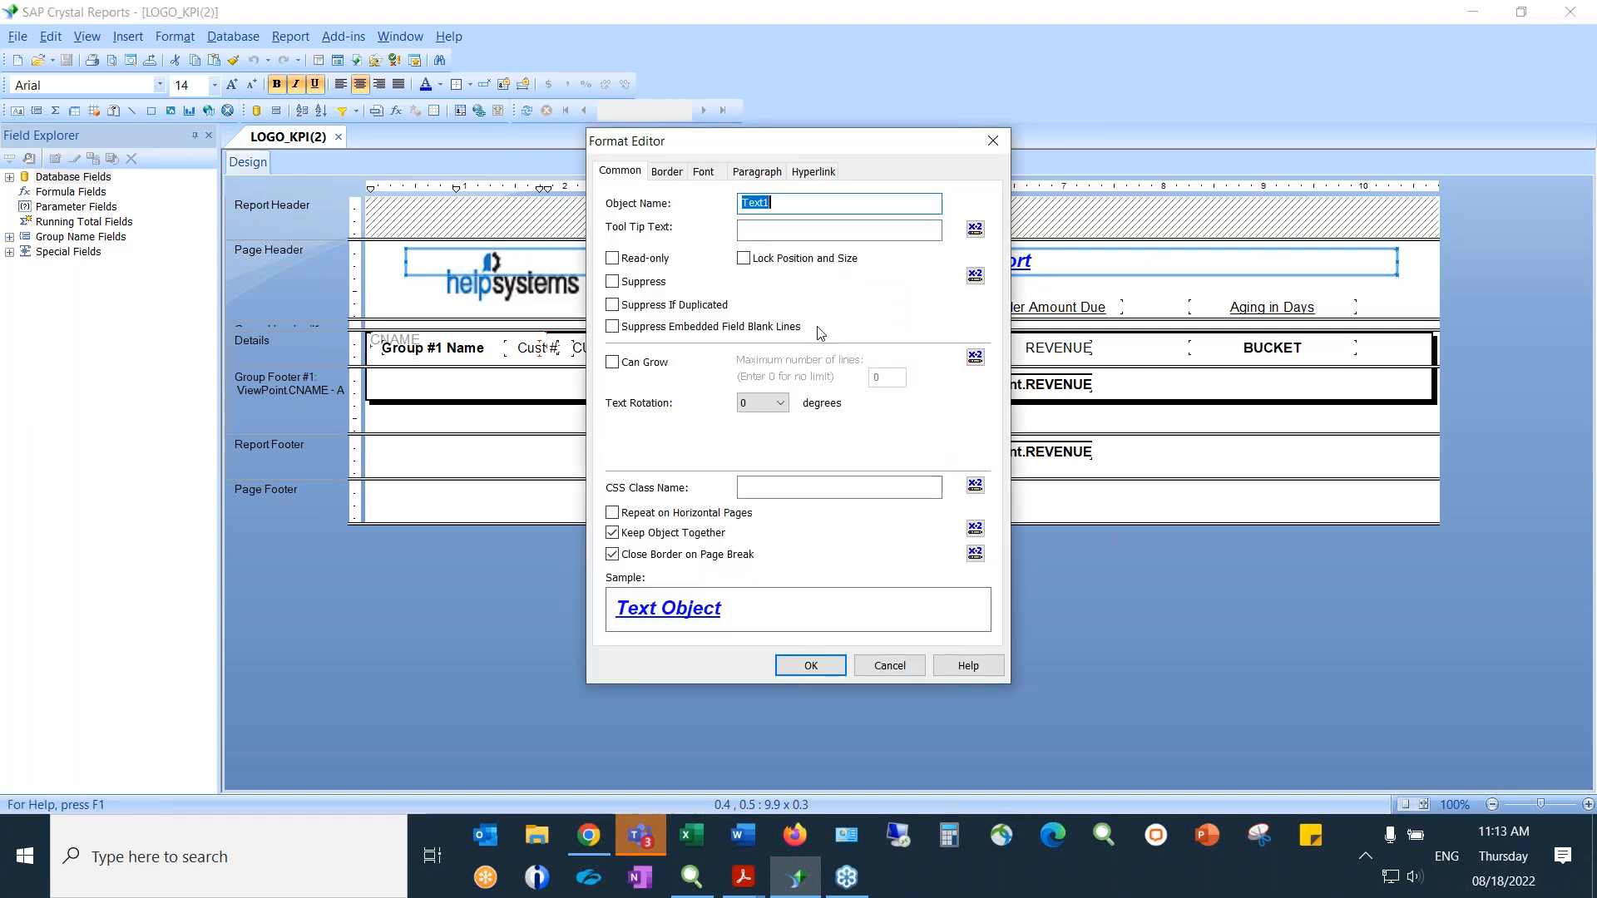
left_click(709, 178)
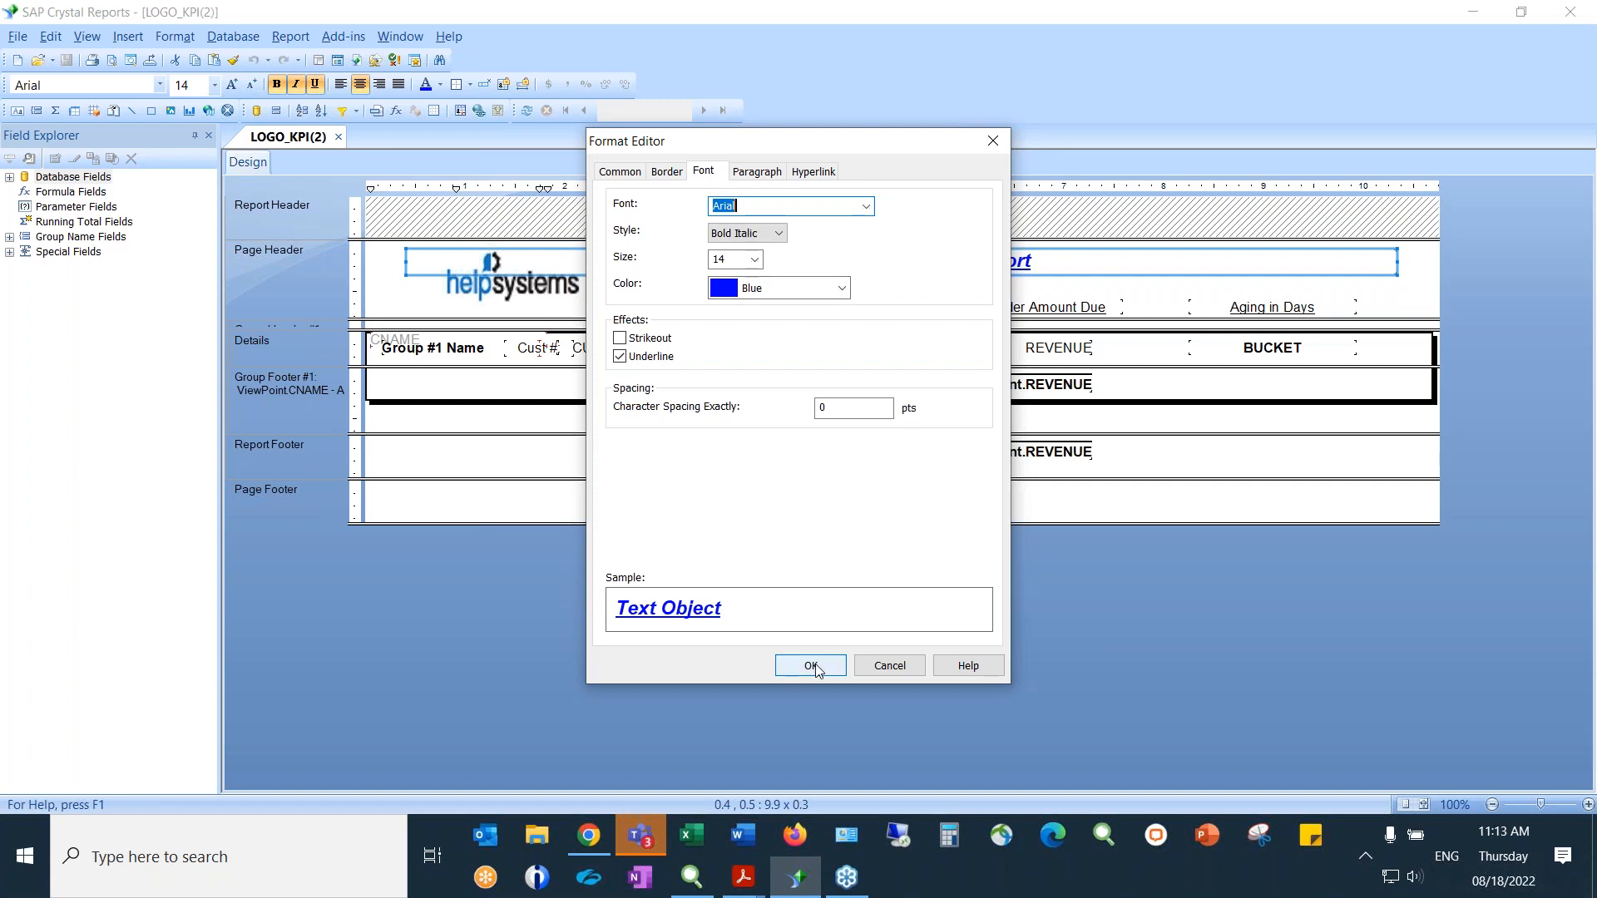
left_click(875, 665)
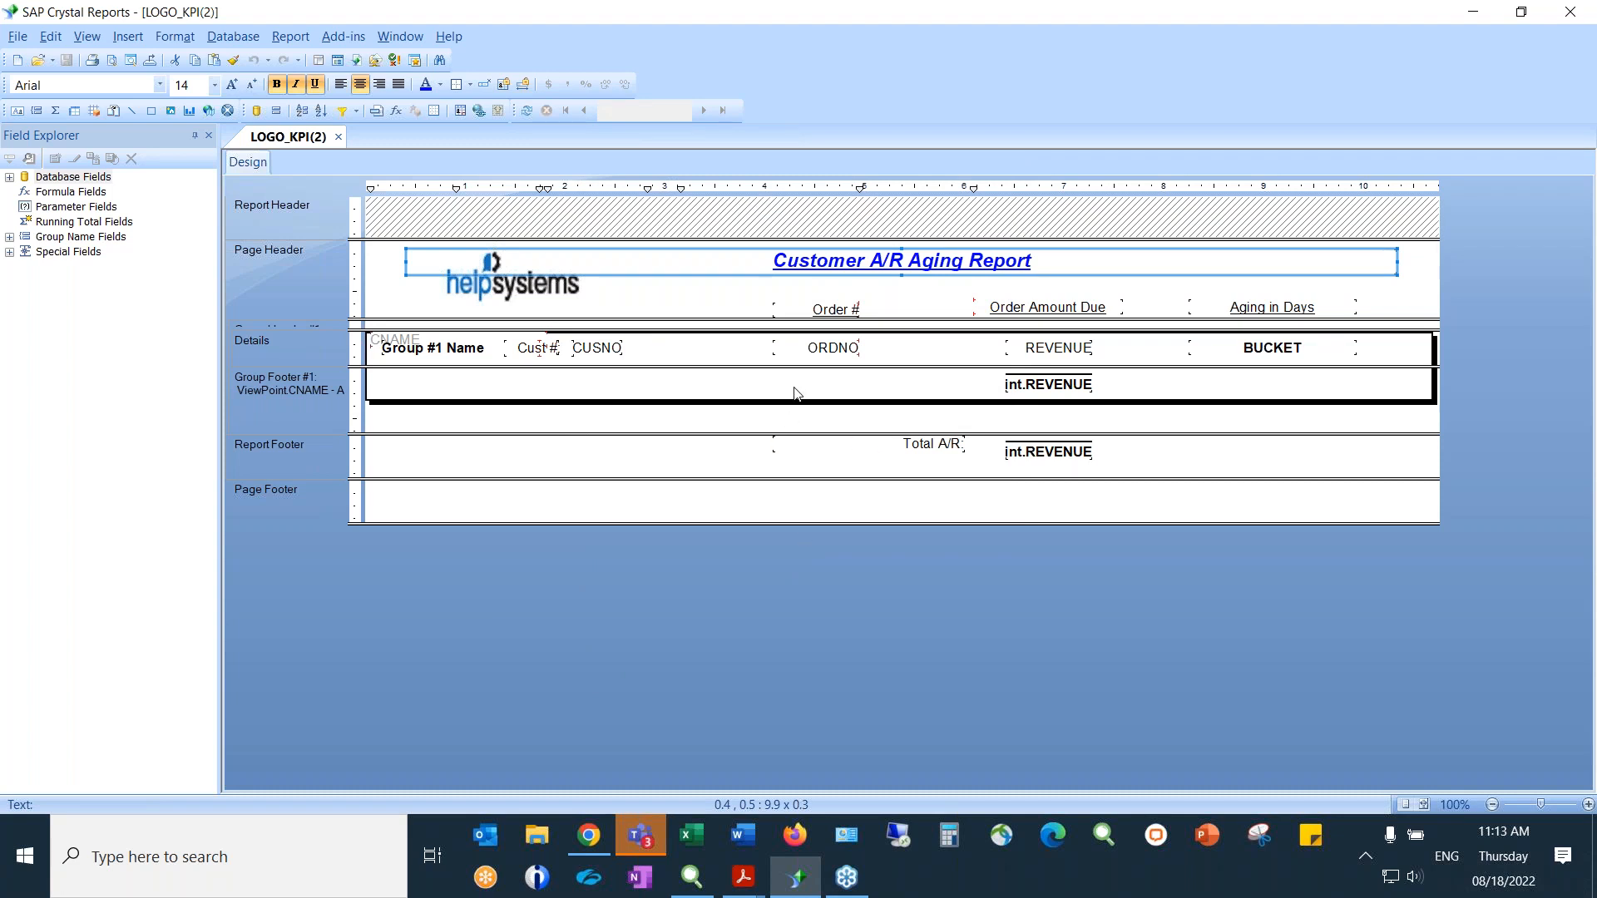
Review the number and font formatting of the ORDNO field in the Details section without changing it
left_click(811, 350)
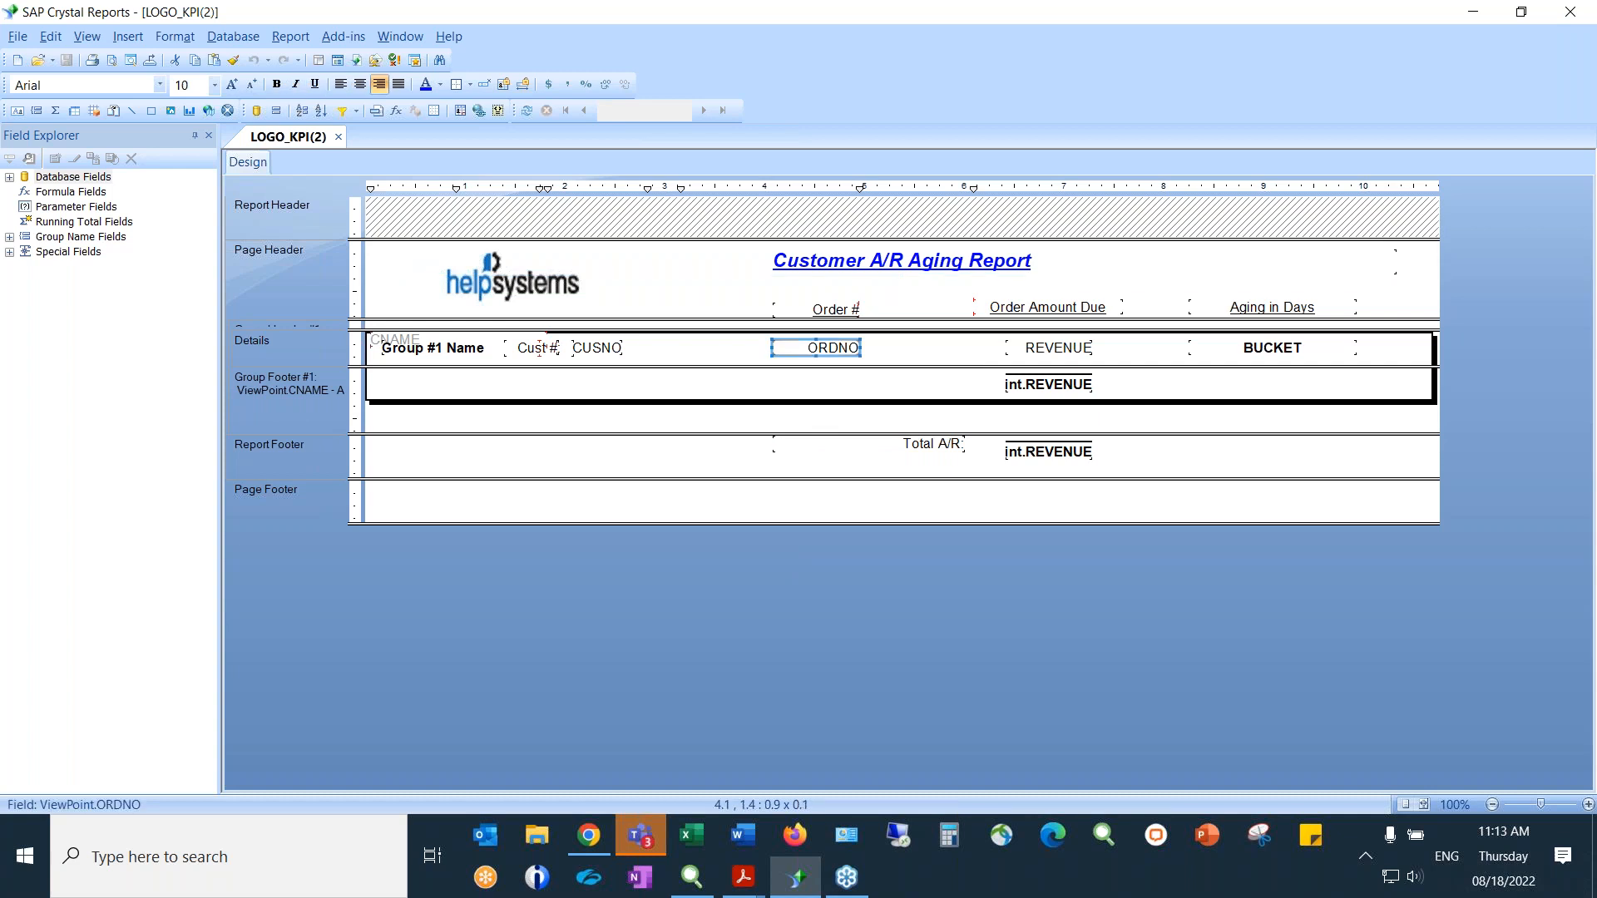
right_click(805, 350)
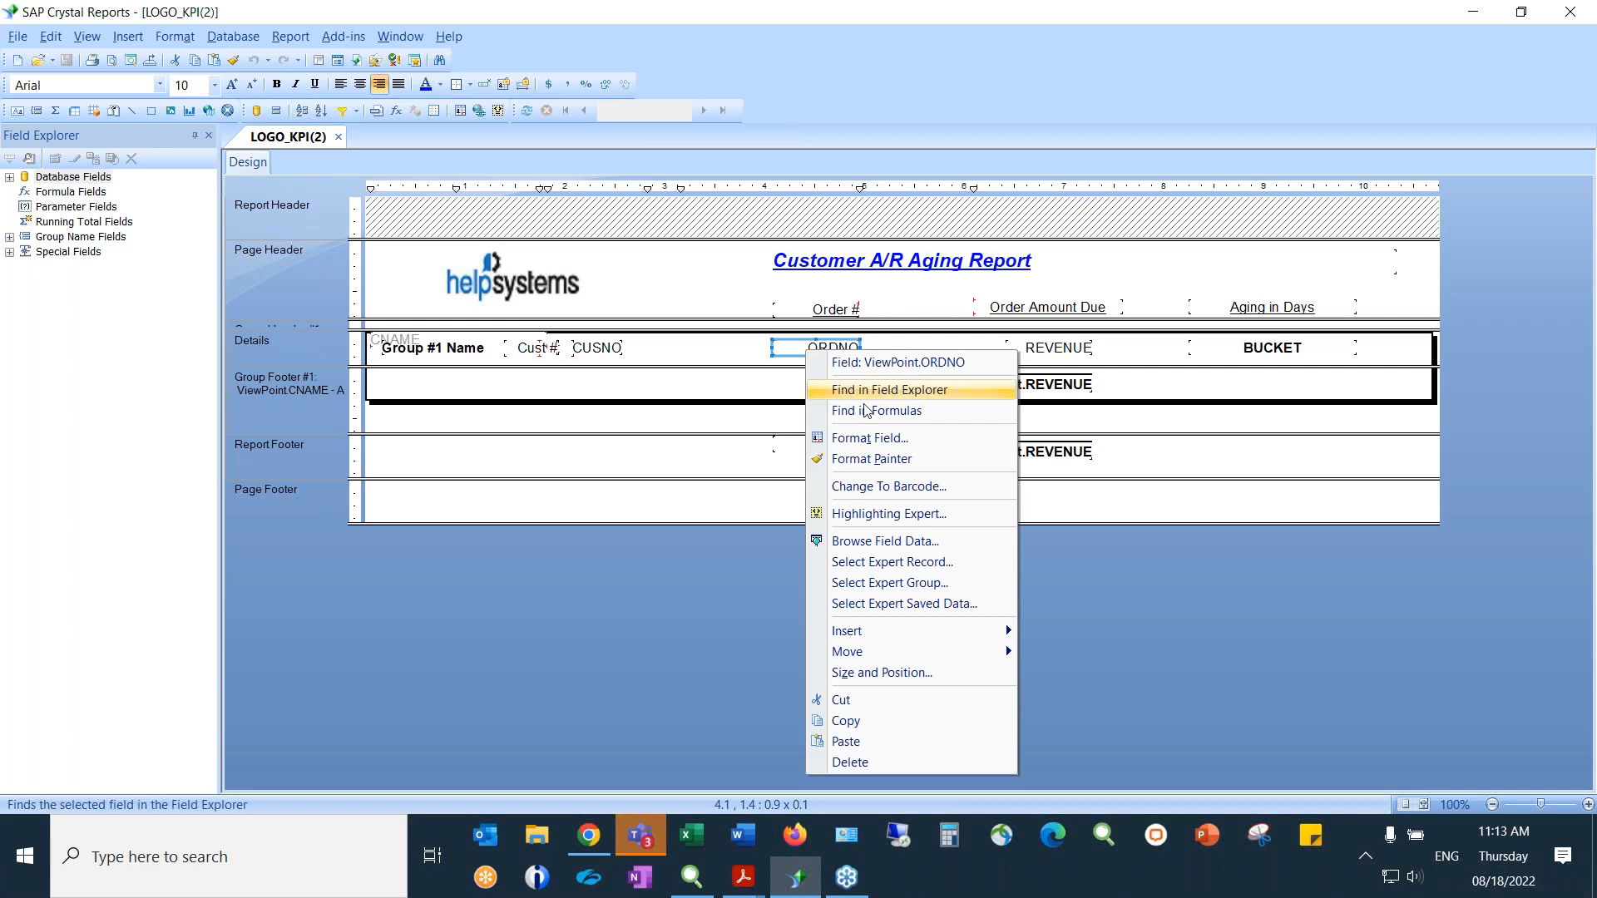
left_click(900, 442)
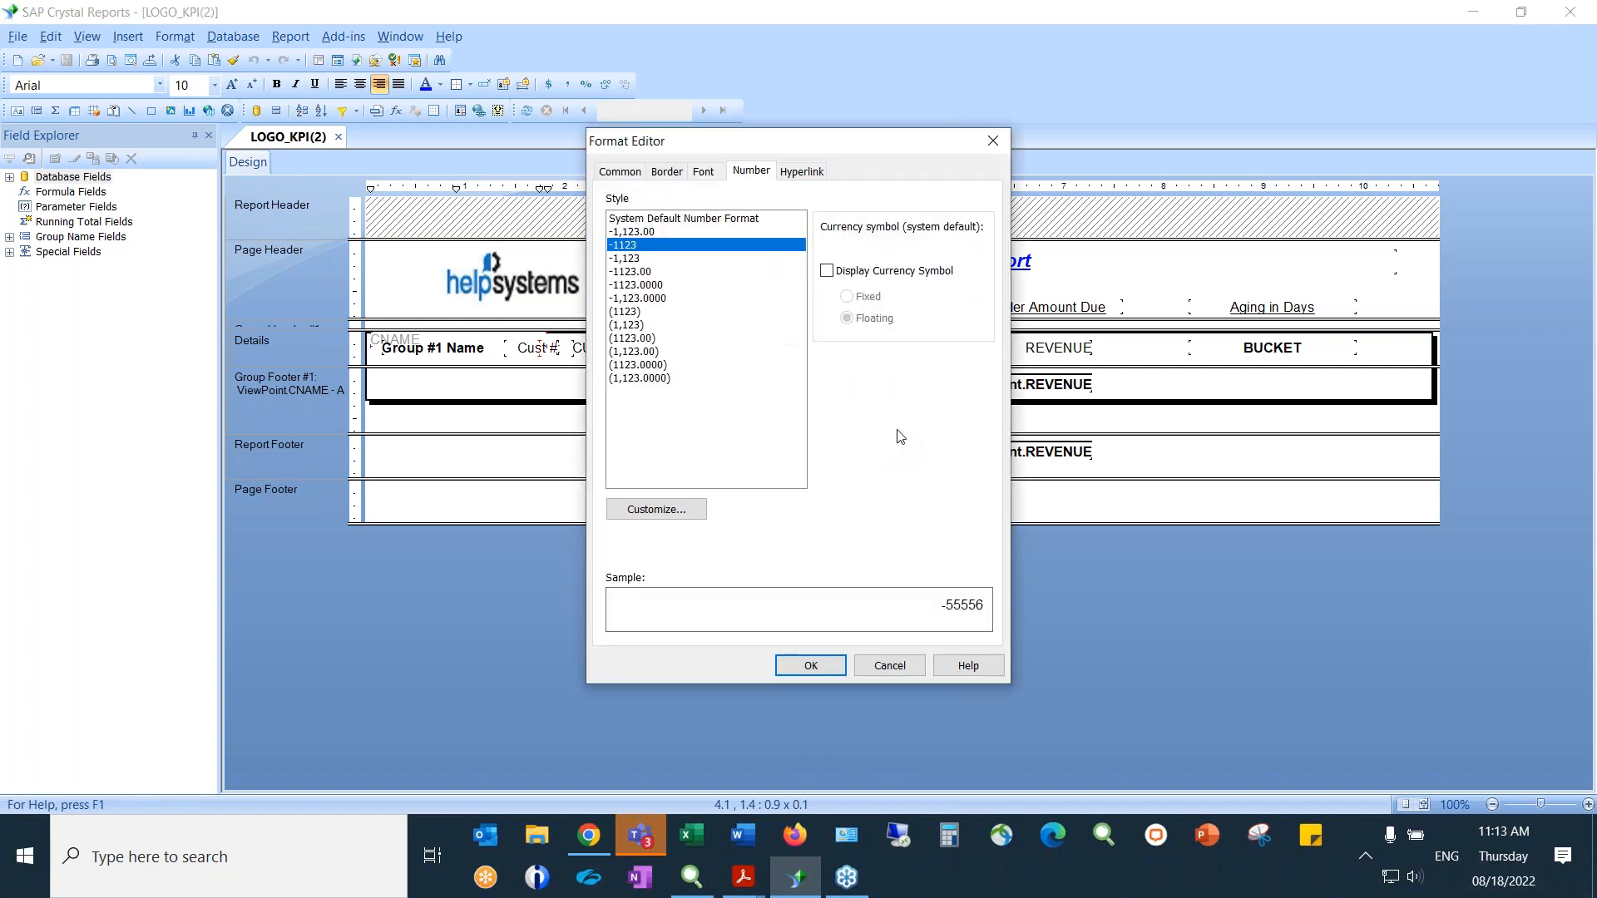
left_click(704, 172)
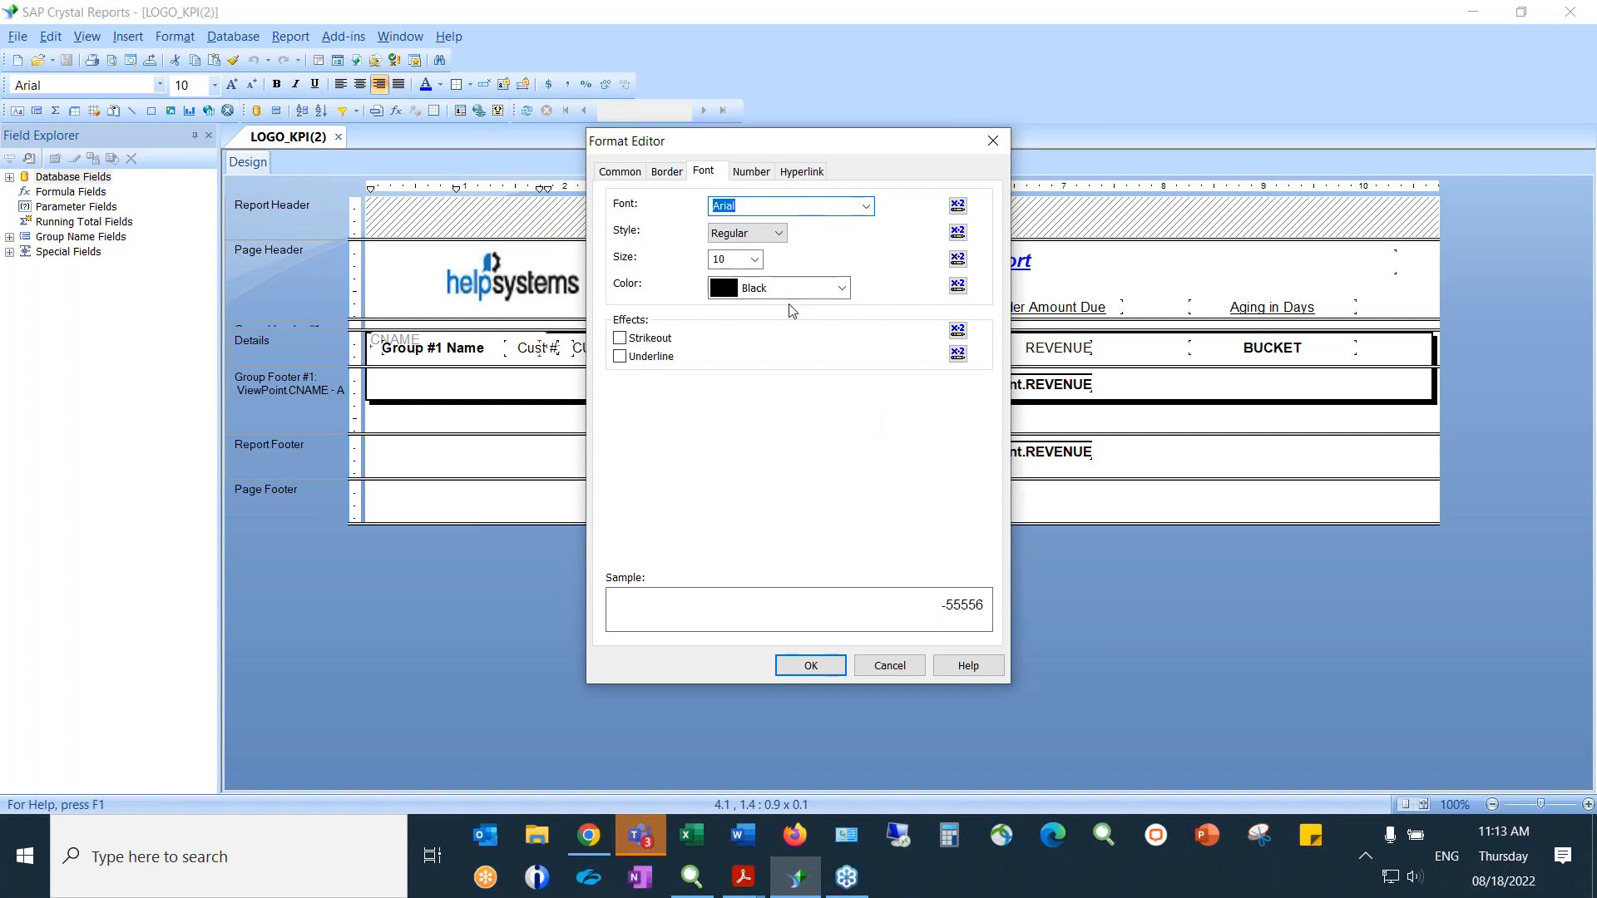
left_click(913, 665)
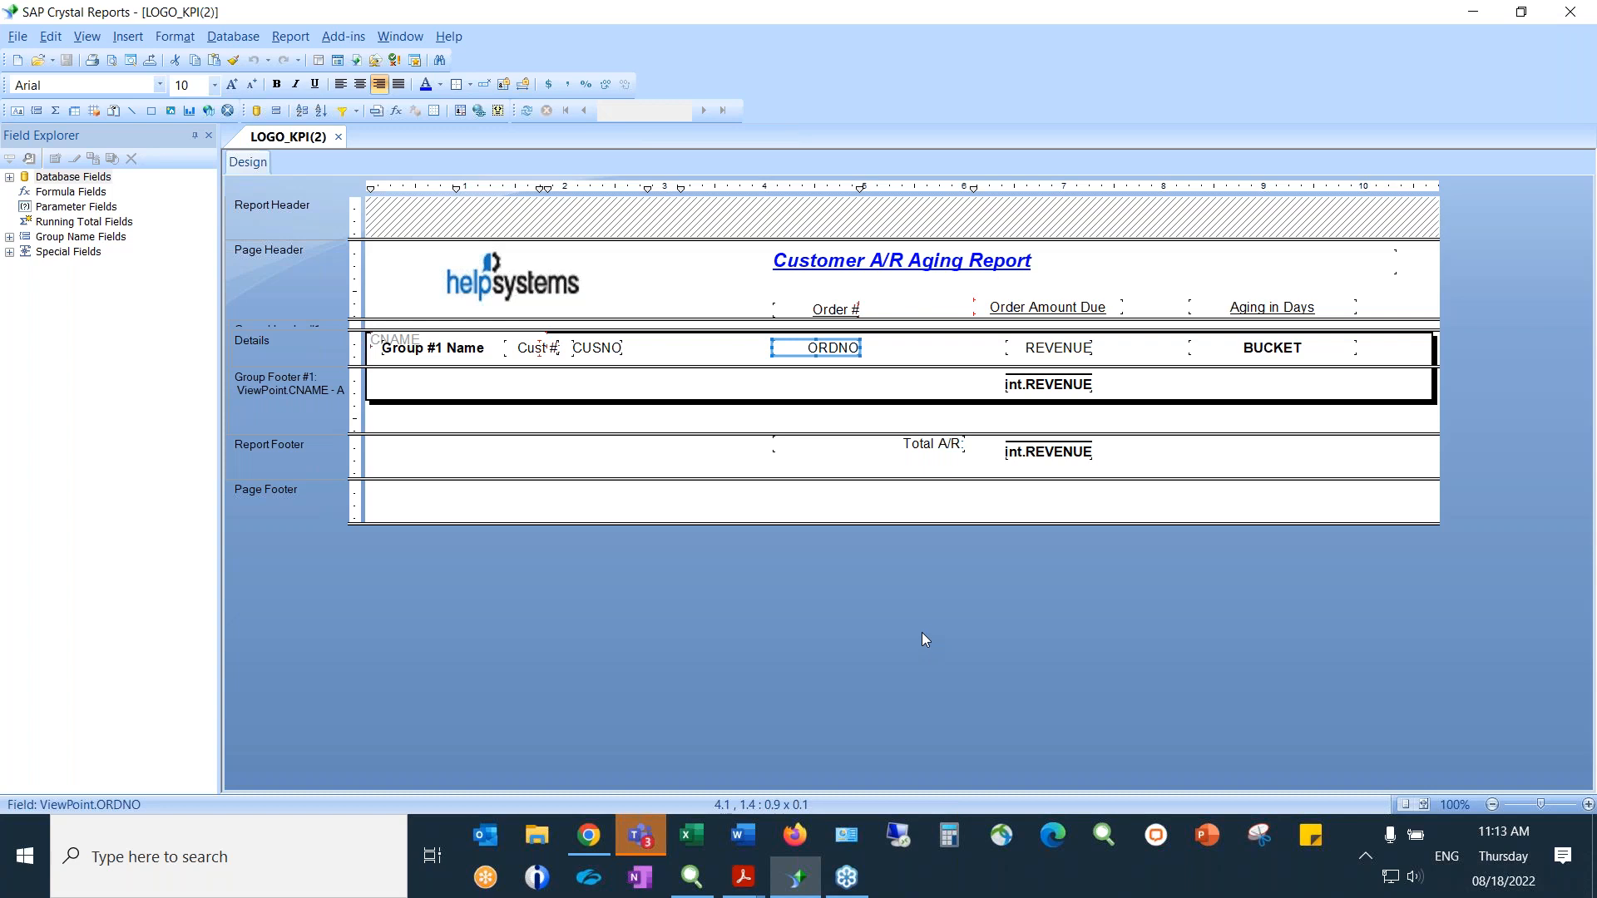
Open the conditional background color formula of the BUCKET field in the Details section and show its last lines
left_click(1239, 349)
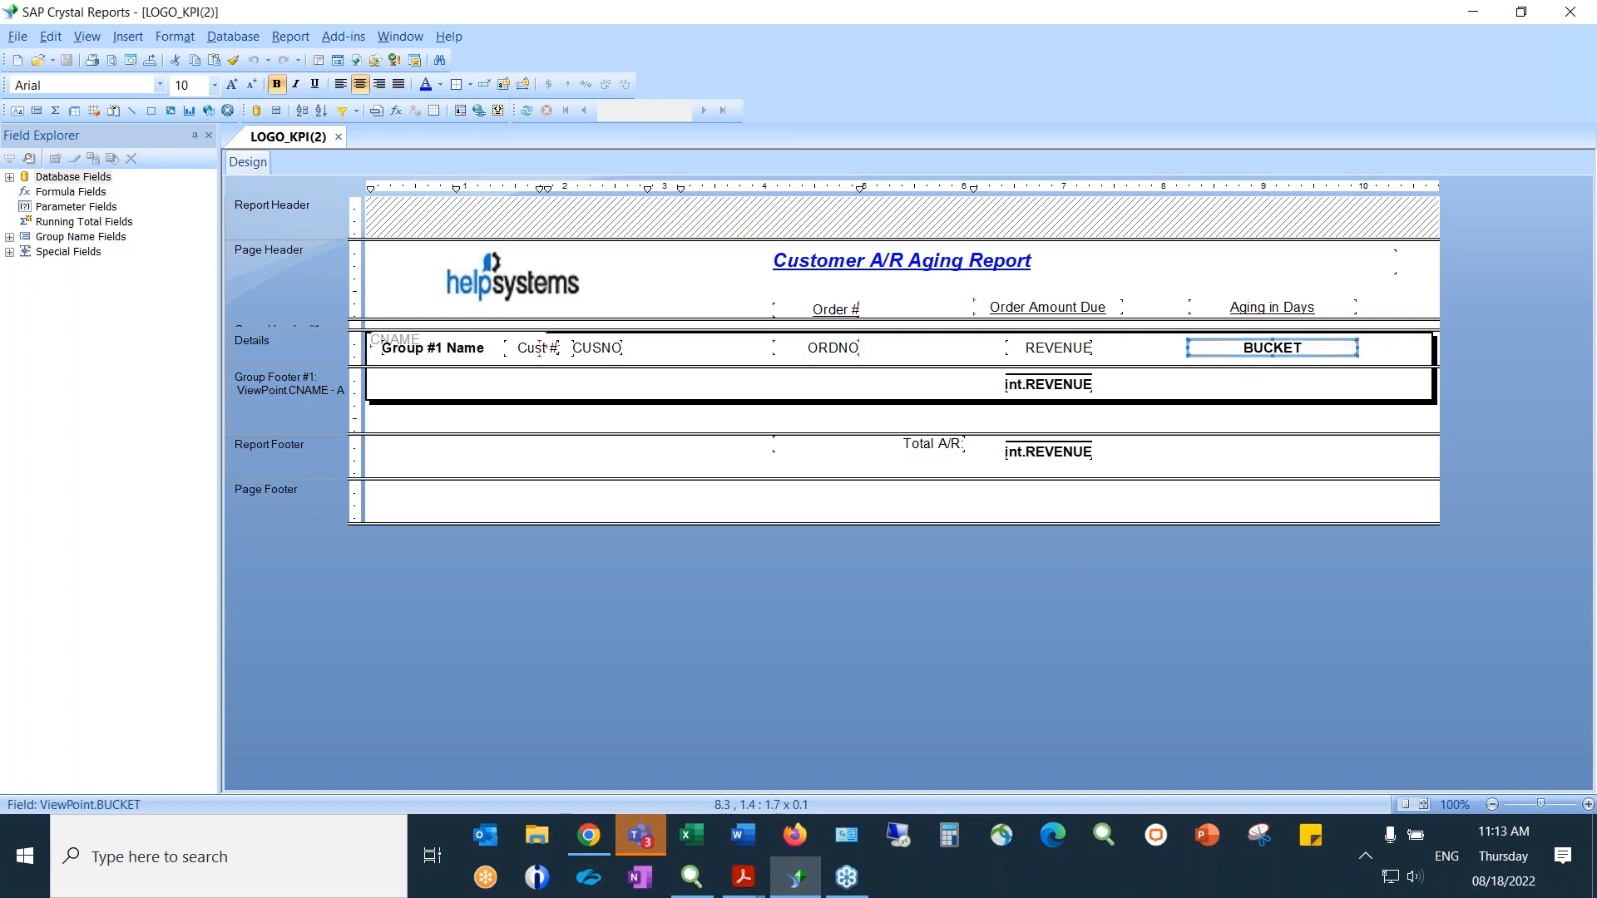
right_click(1237, 348)
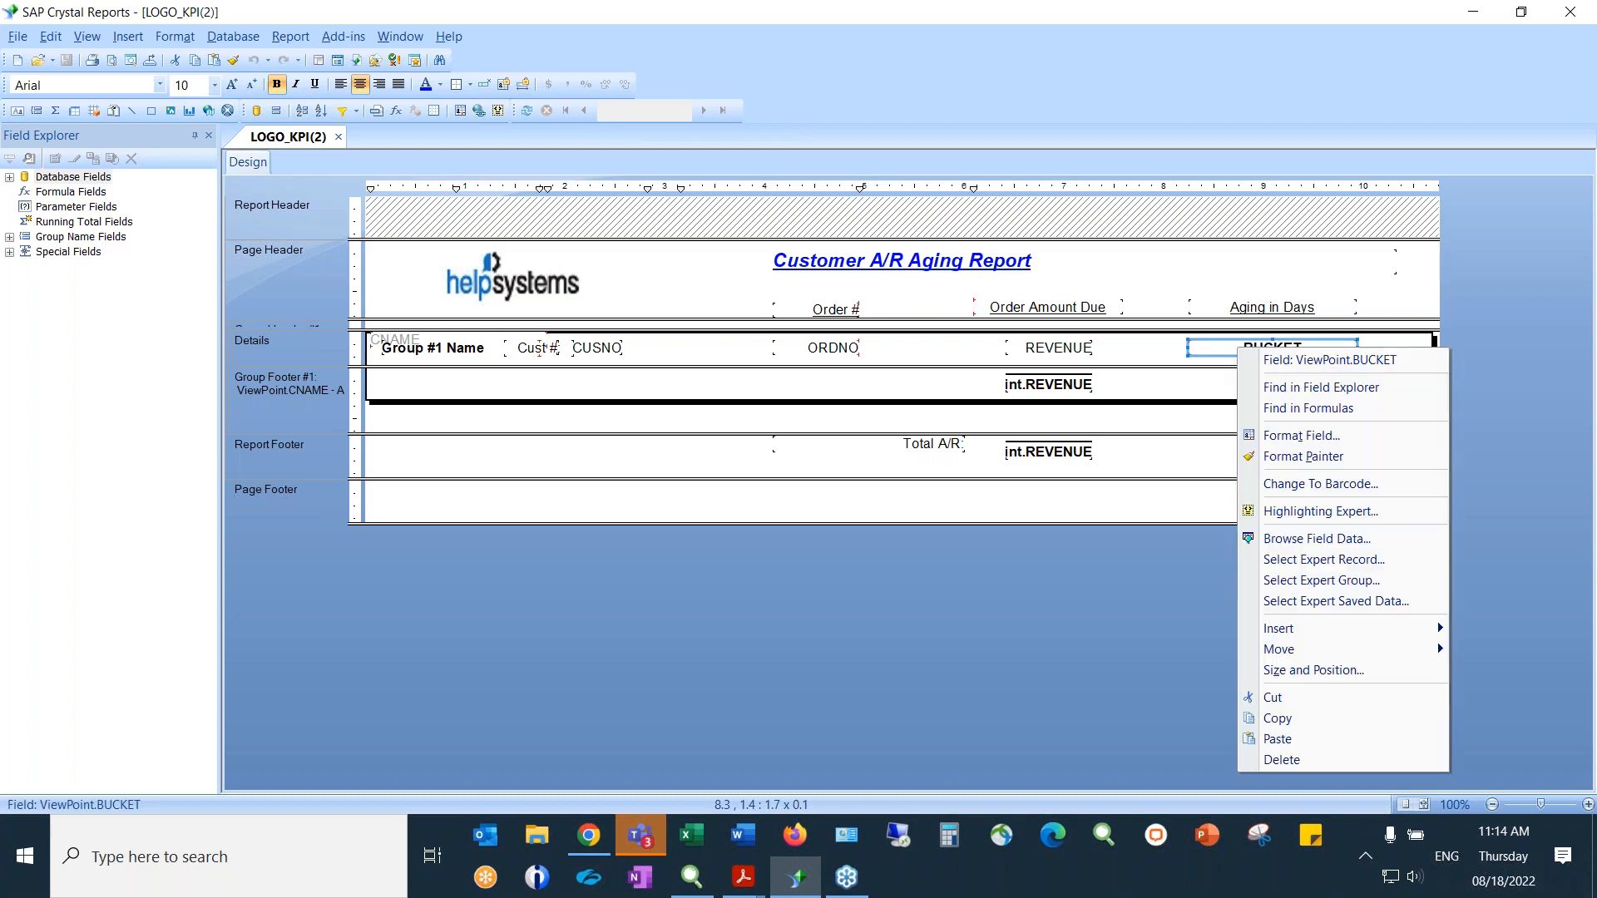
left_click(1300, 436)
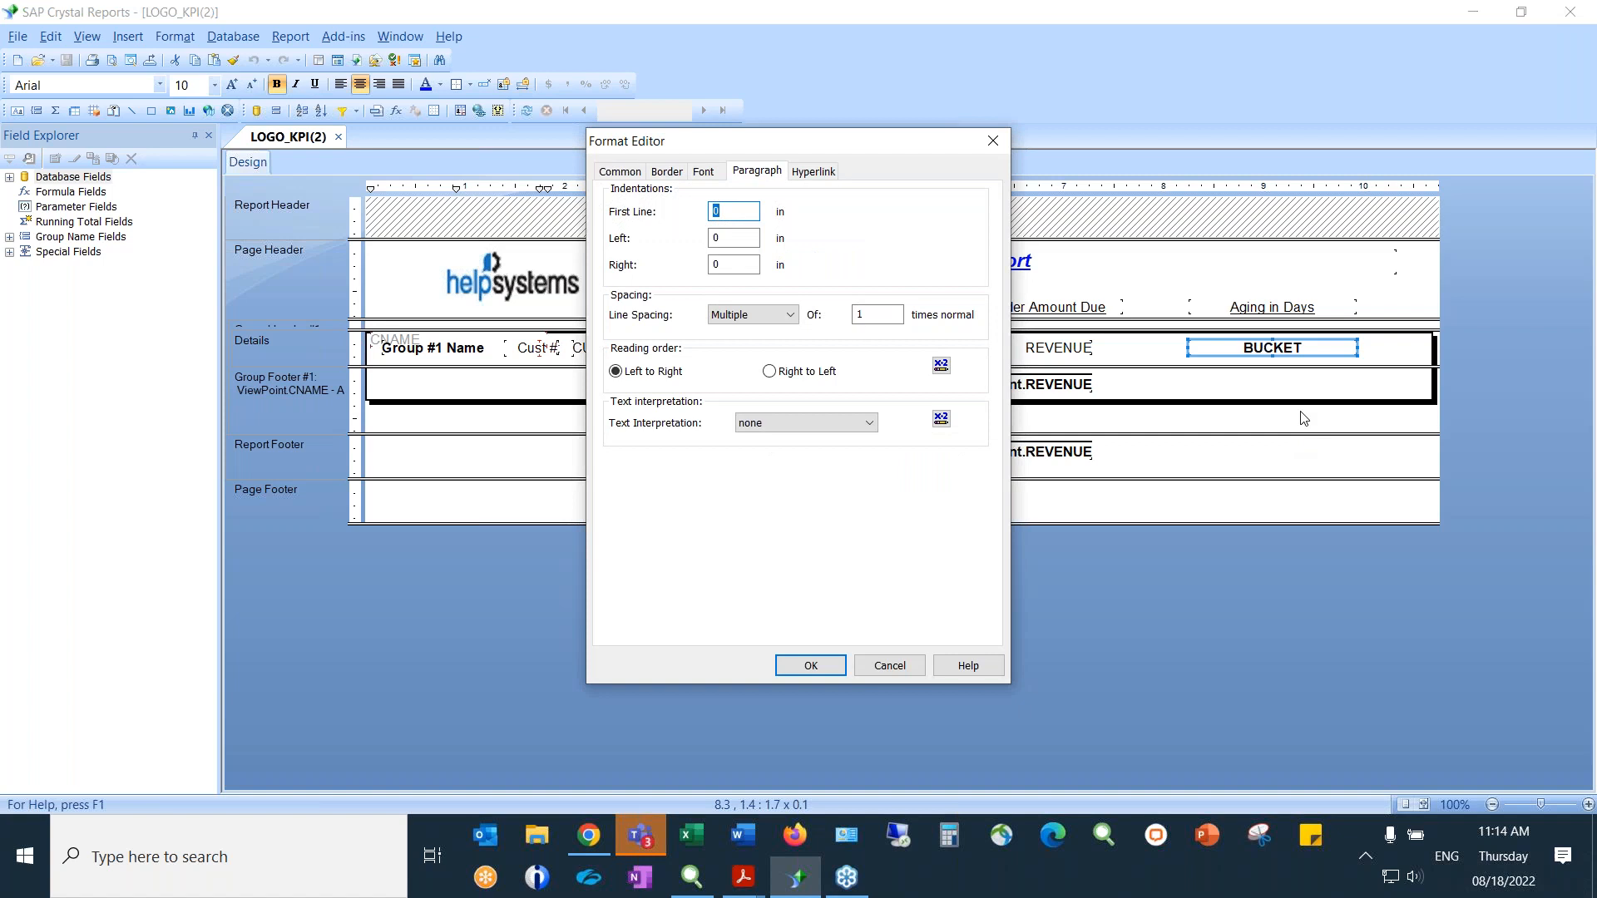
left_click(668, 172)
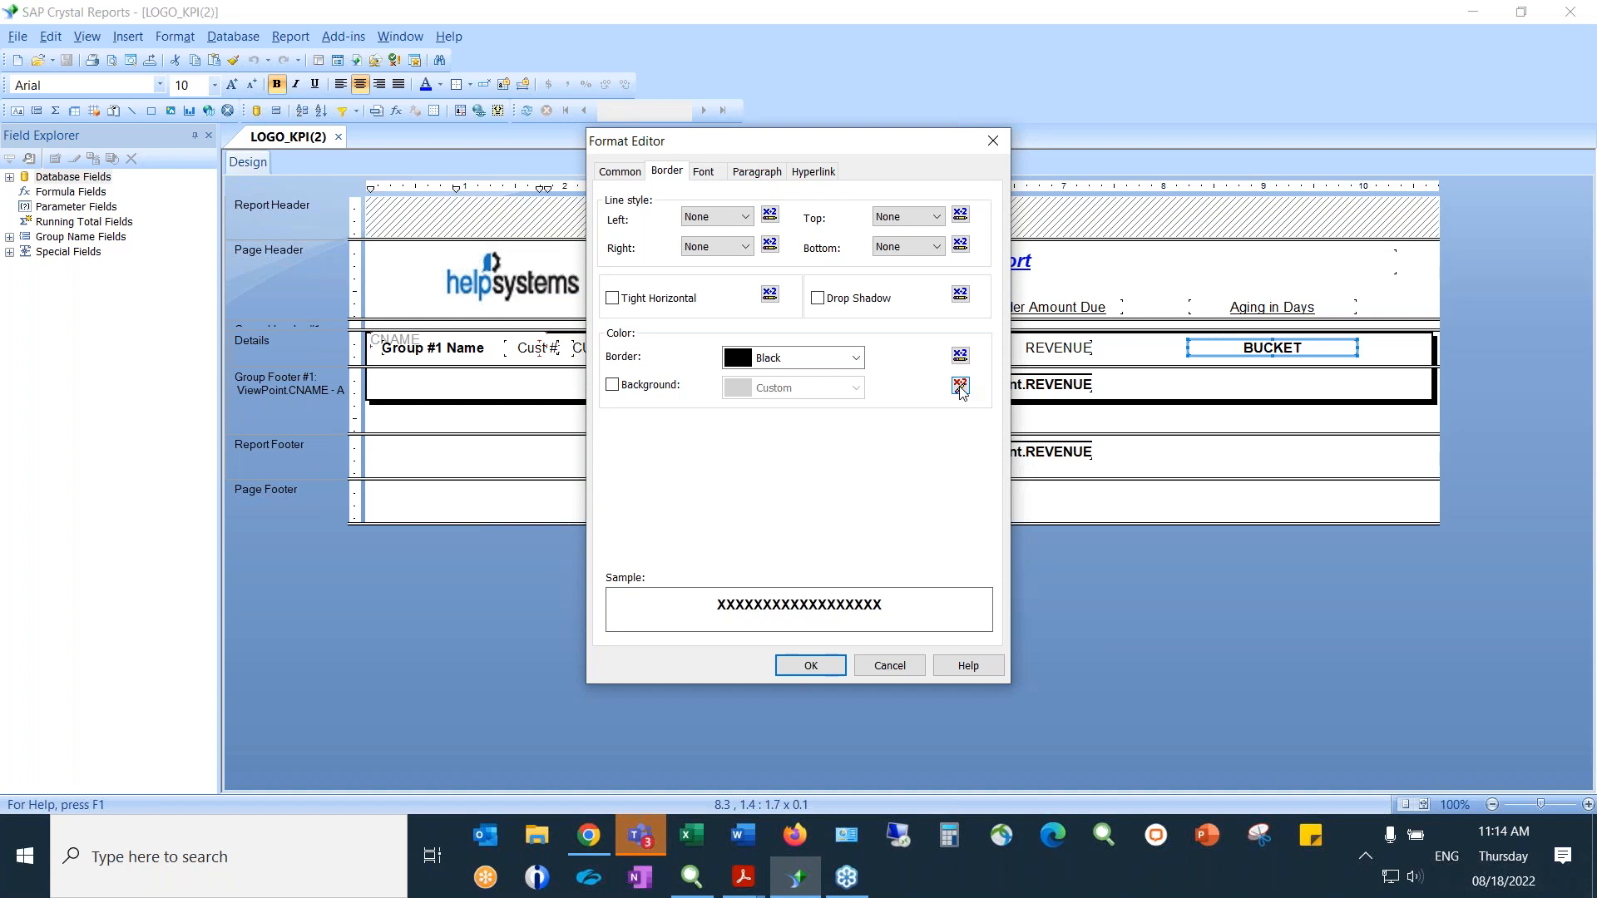
left_click(961, 387)
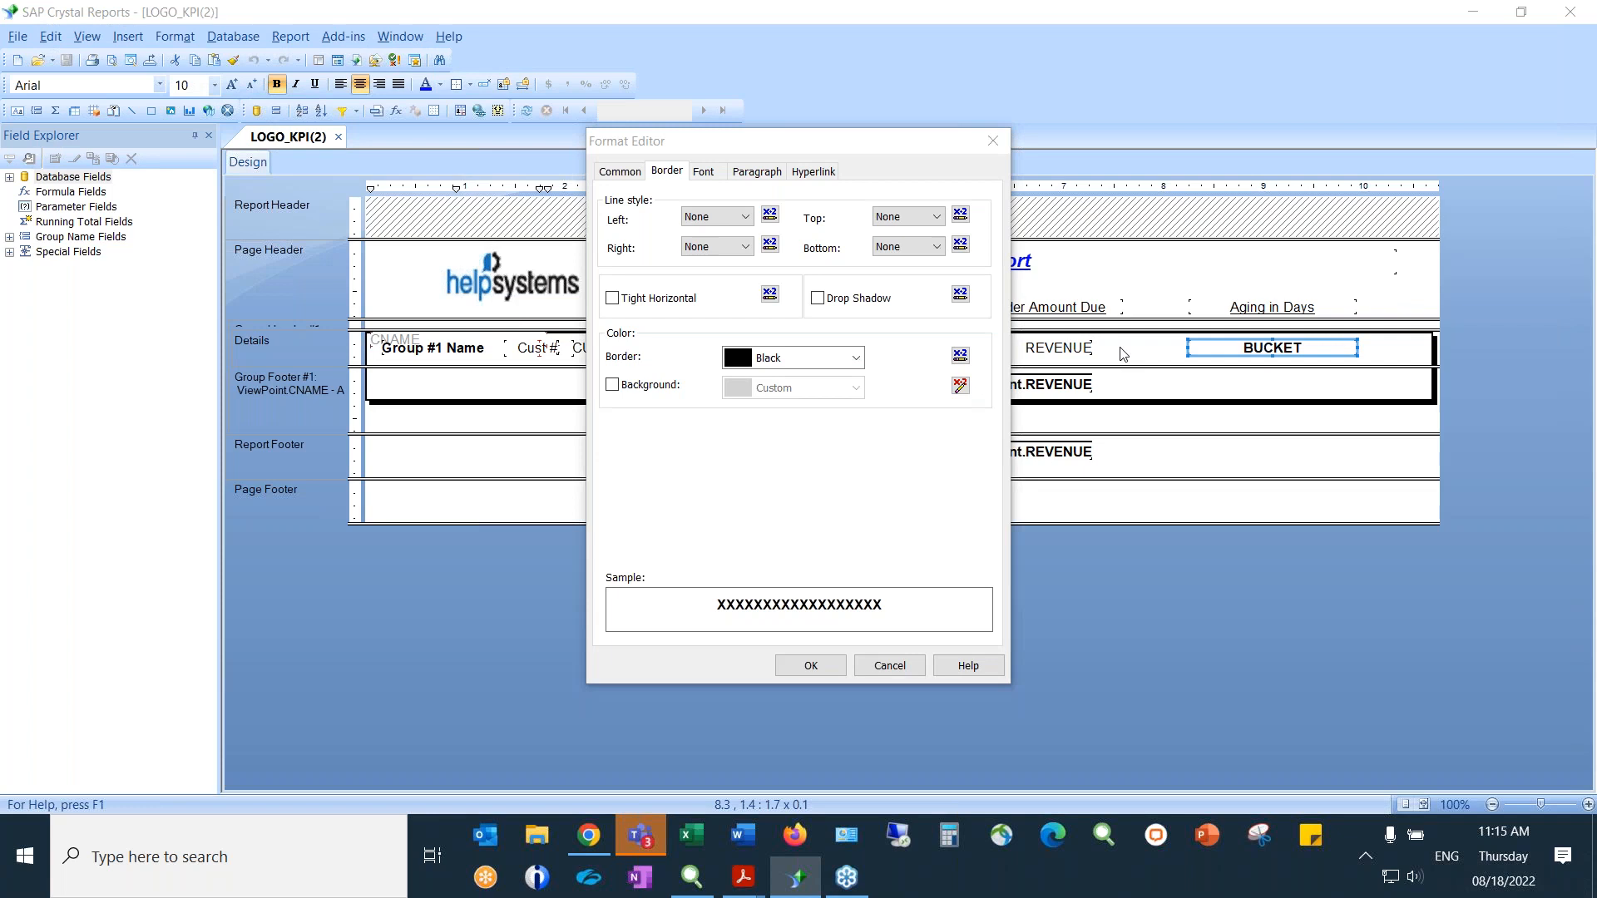
left_click_drag(1596, 80, 865, 164)
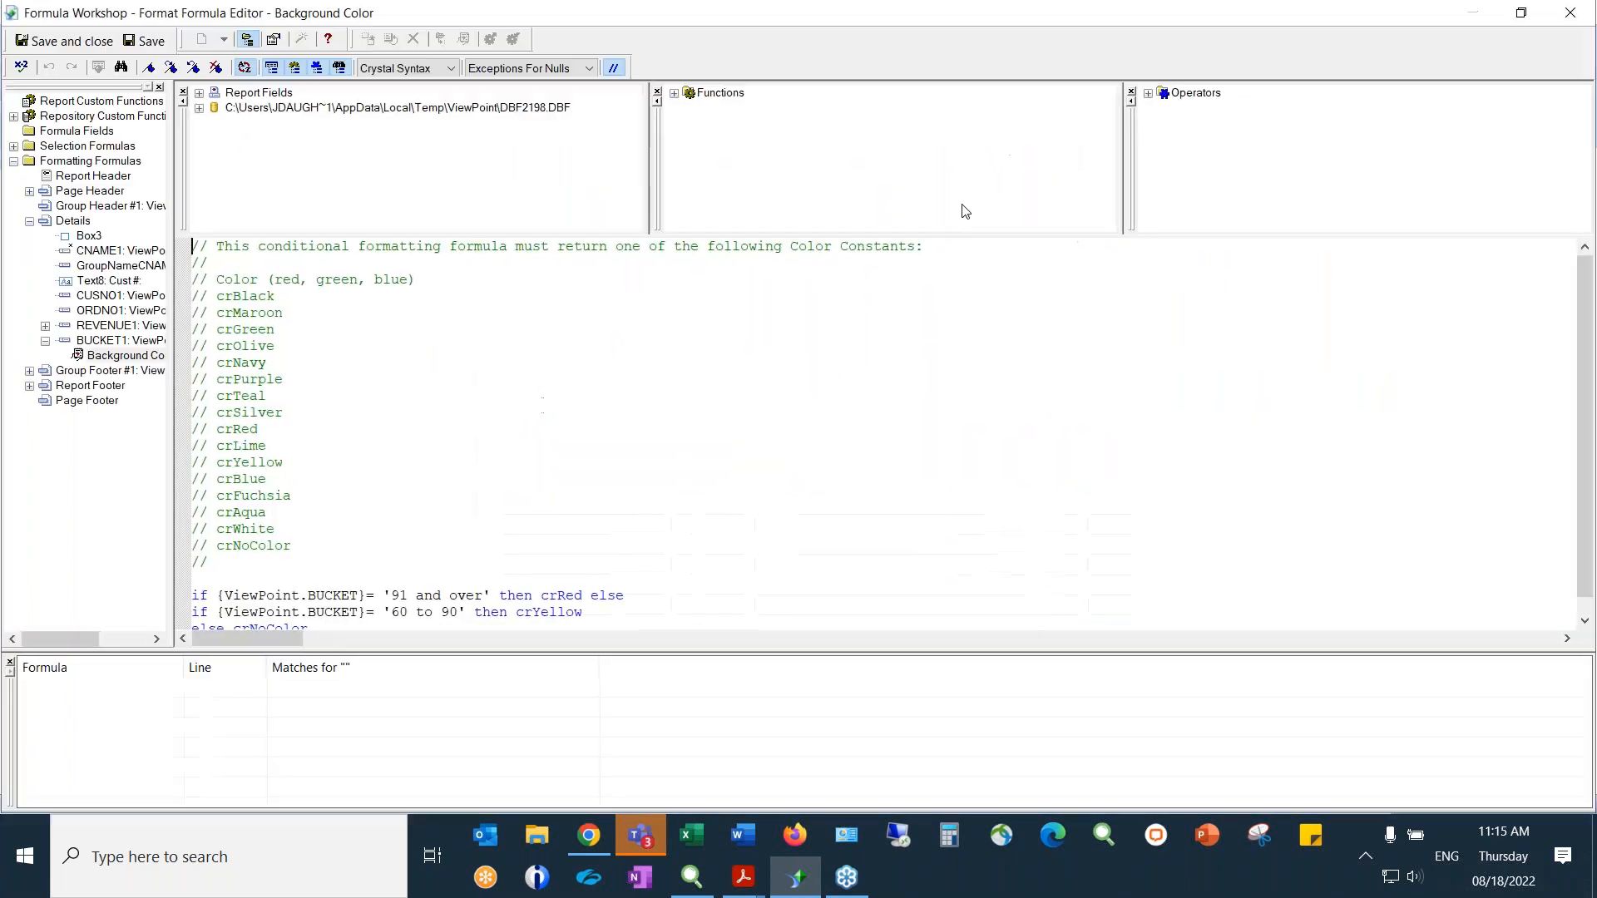
left_click(1057, 158)
left_click(1584, 621)
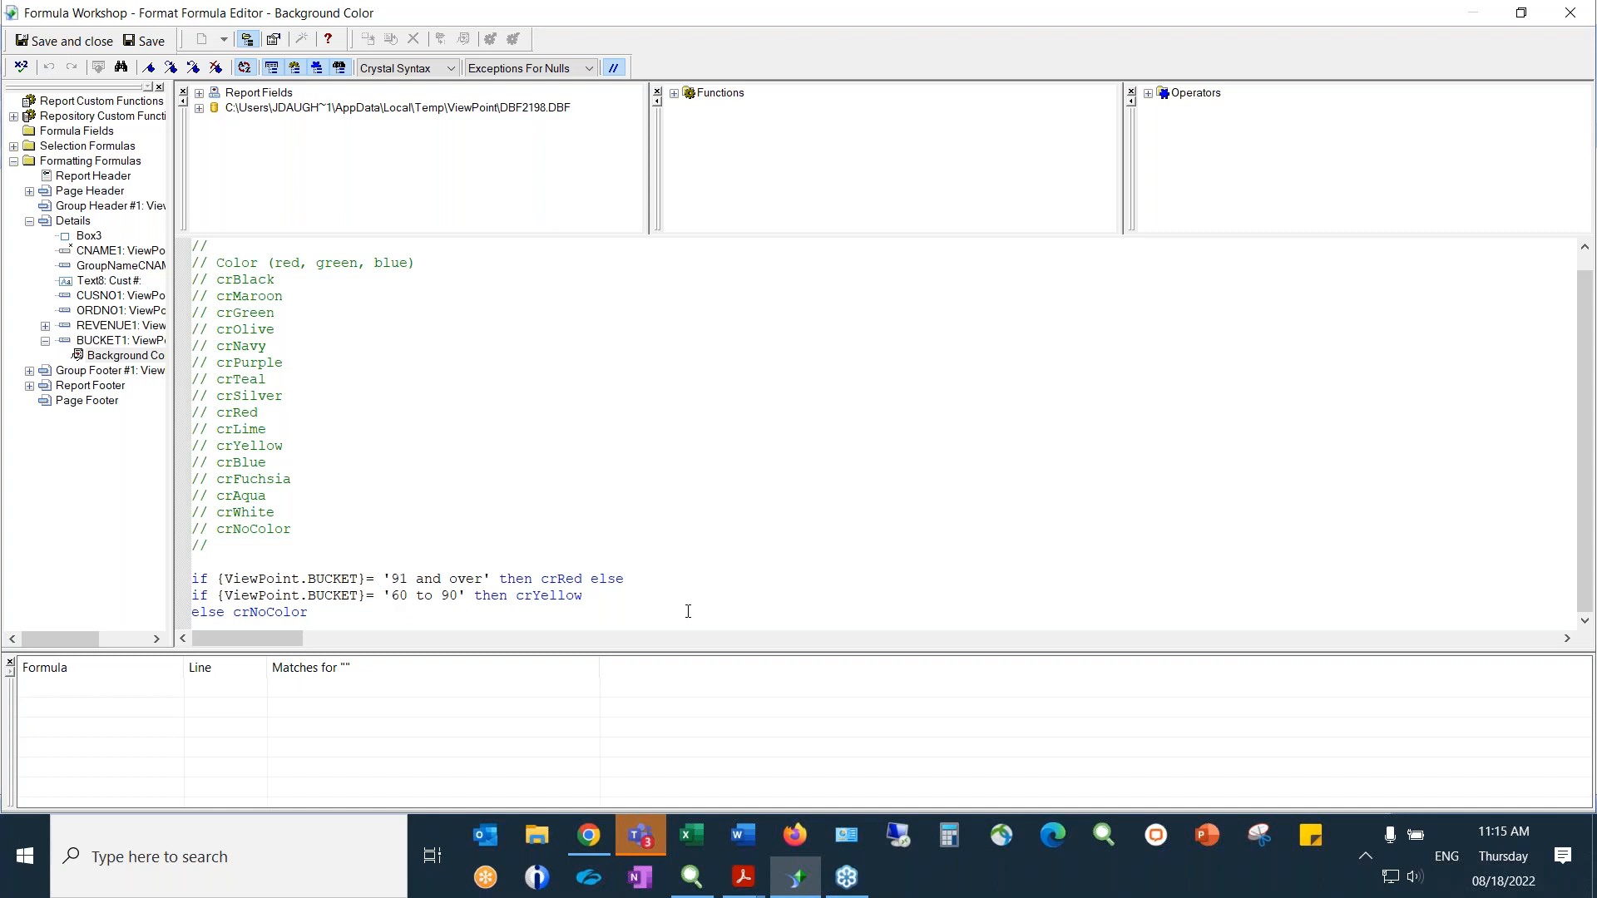
Examine the formula's if-then-else conditions for the BUCKET background color, and close the formula and field formatting without changes
left_click_drag(386, 612, 628, 562)
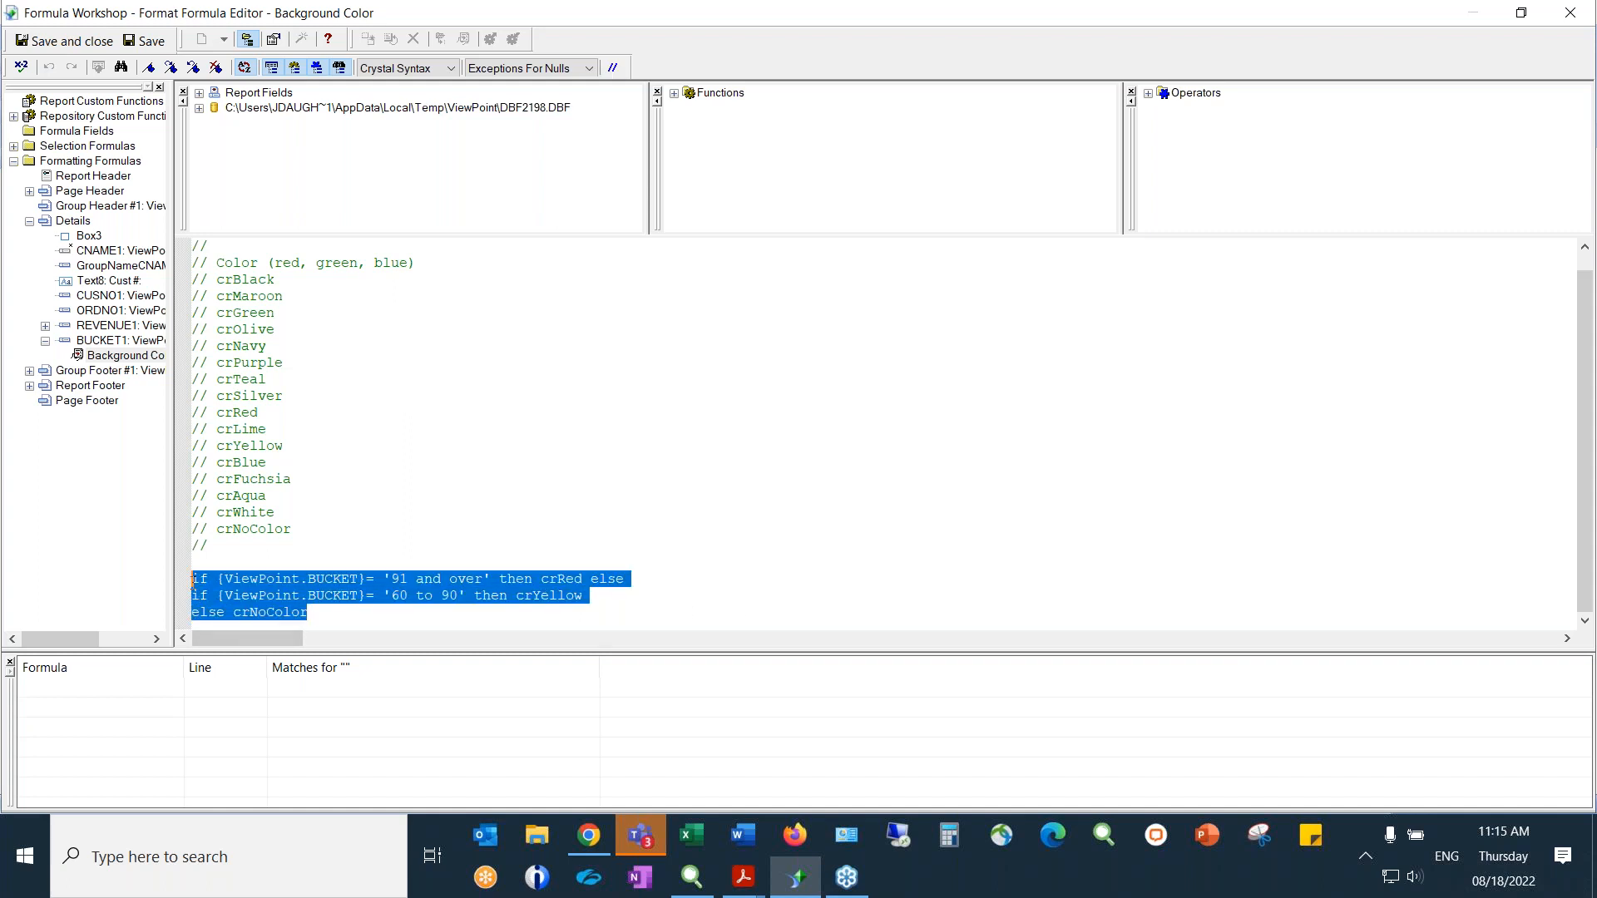
left_click(596, 599)
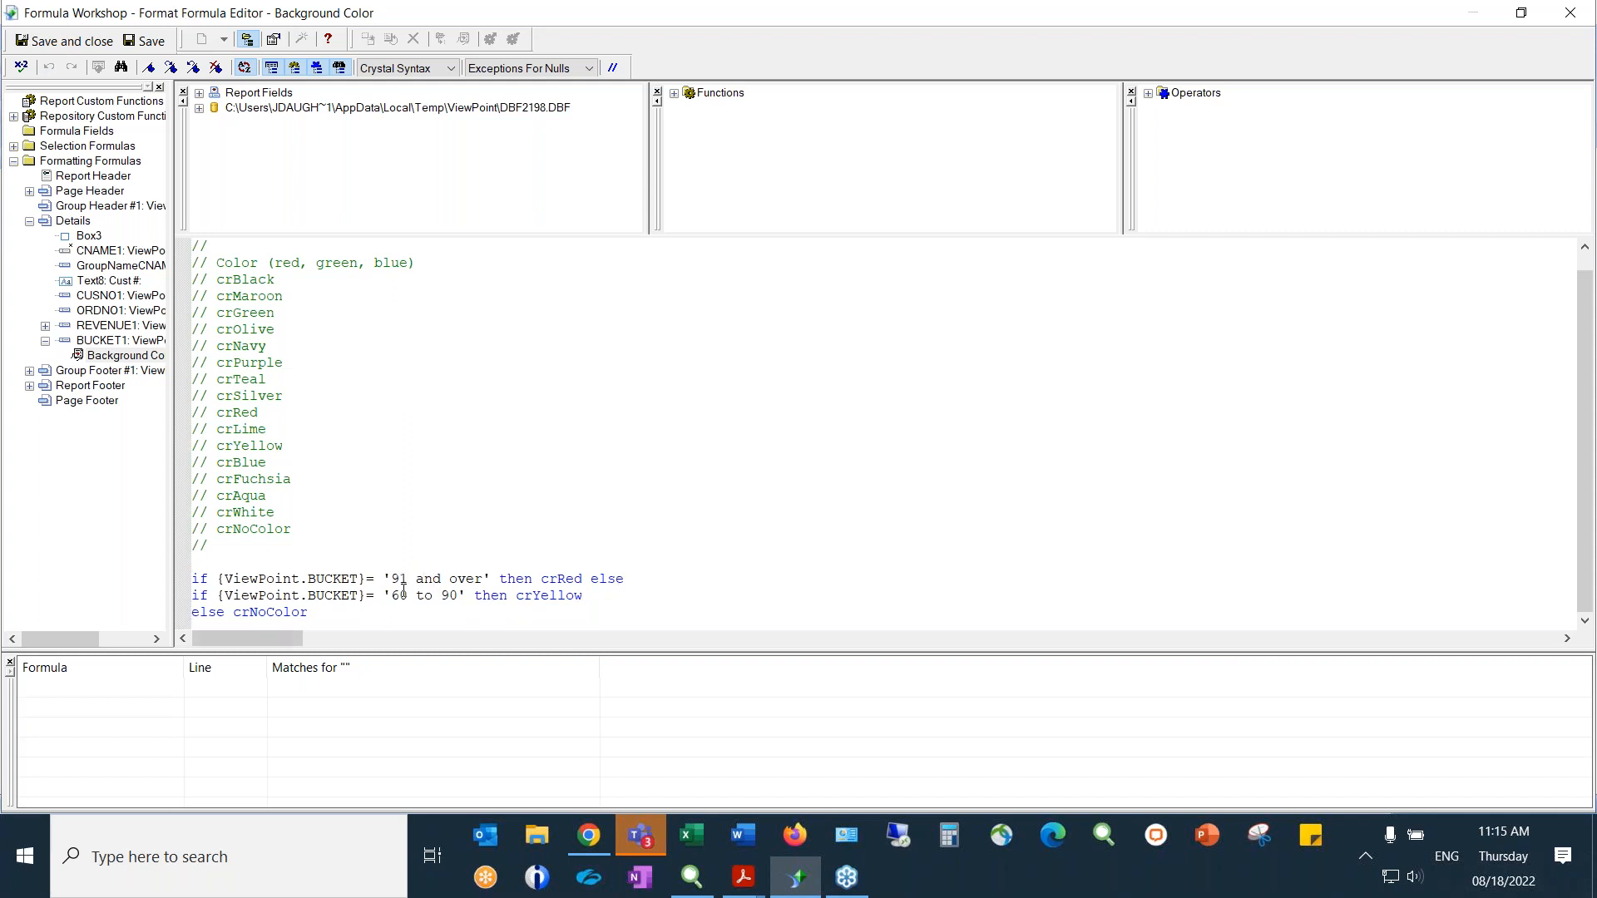
double_click(304, 613)
left_click(1575, 17)
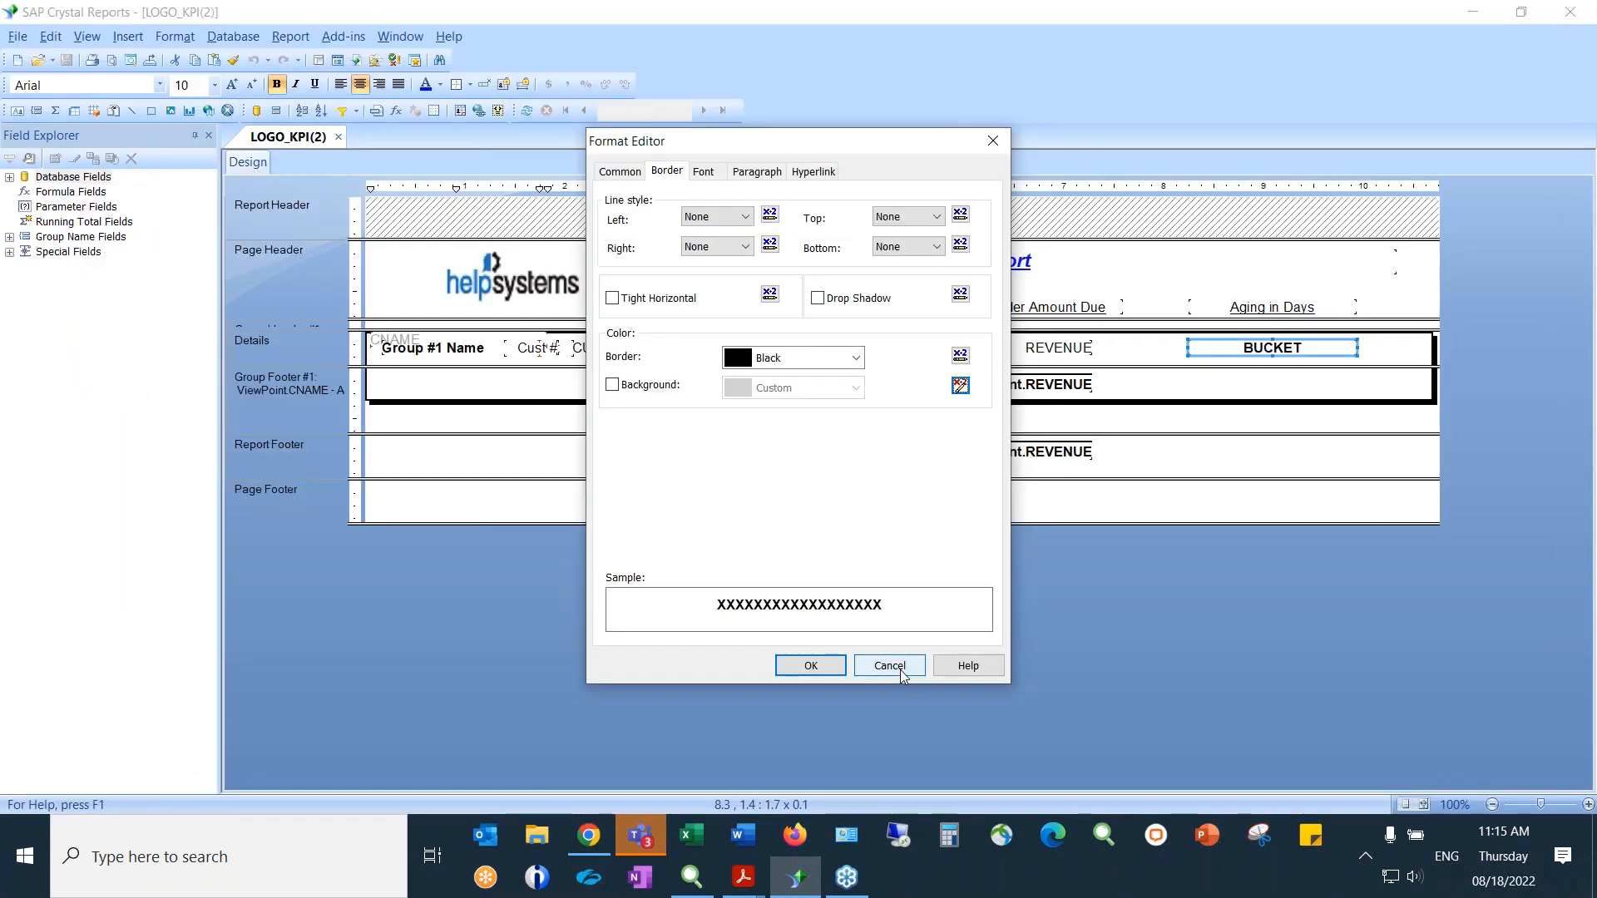
left_click(886, 657)
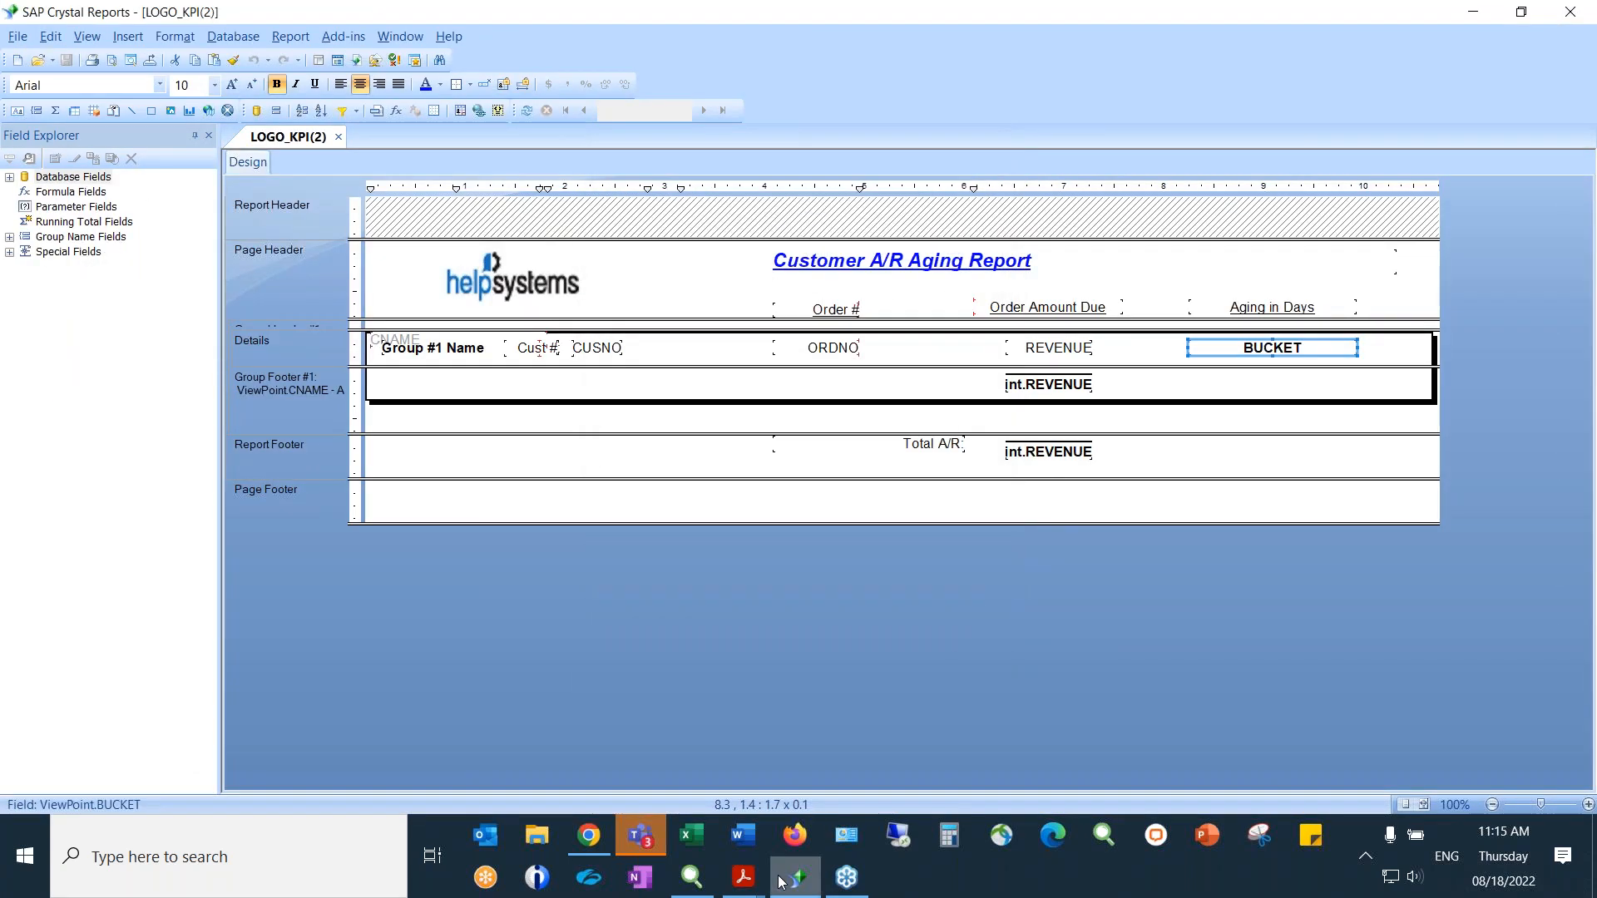
Compare the Crystal Reports layout with the finished LOGO_KPI.pdf in Acrobat Reader, checking the aging highlights and customer boxes, and return to the design
mouse_move(738, 878)
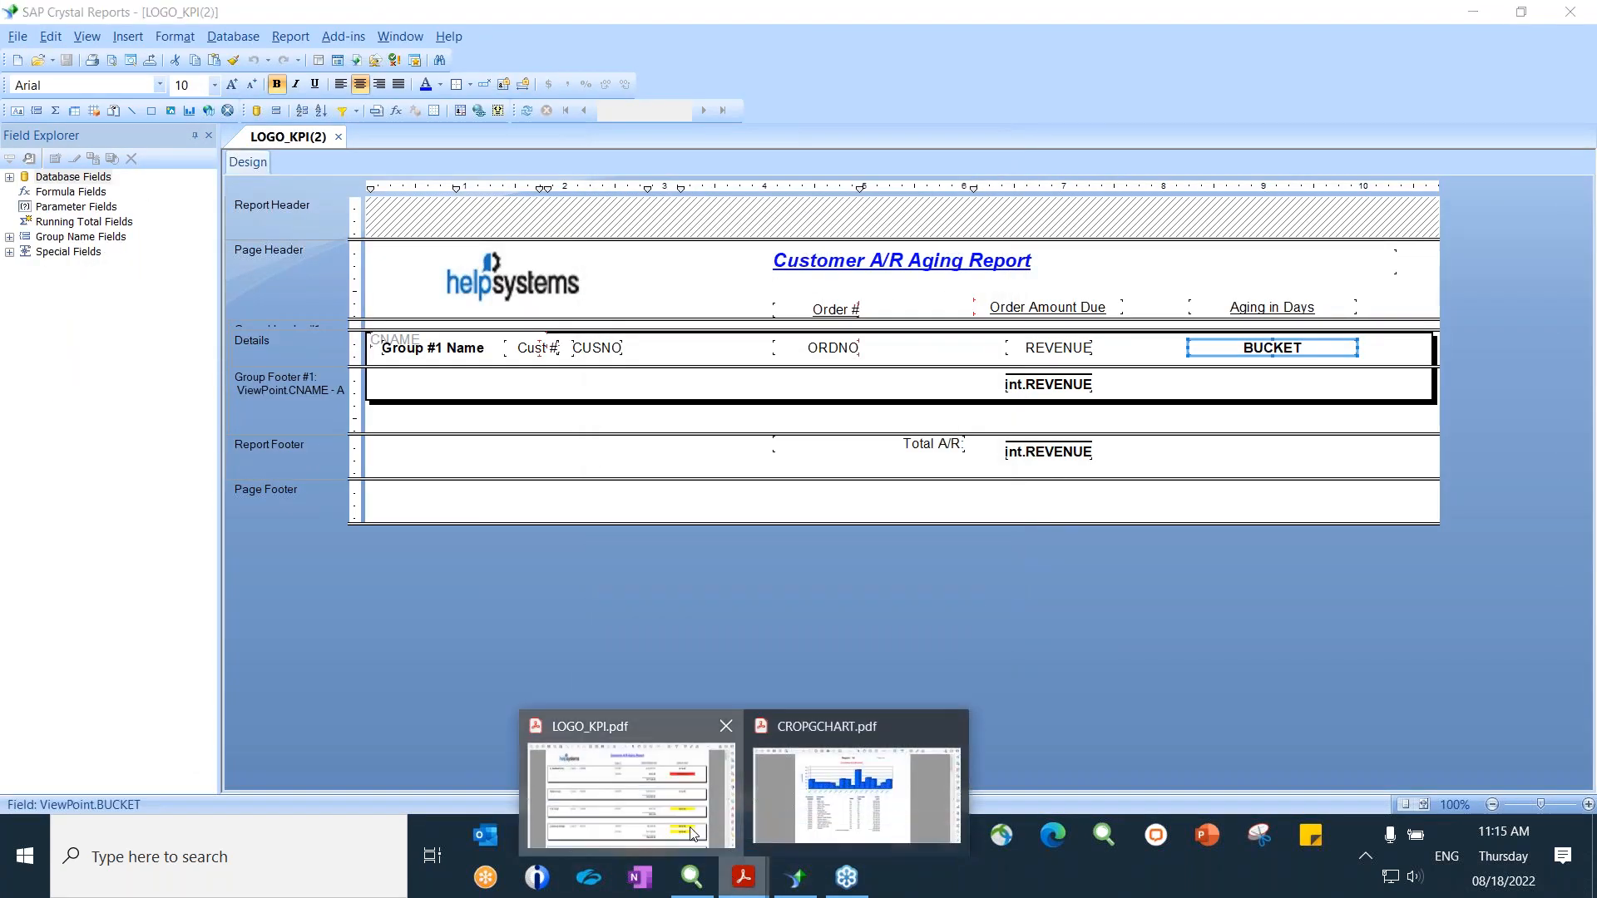
left_click(630, 786)
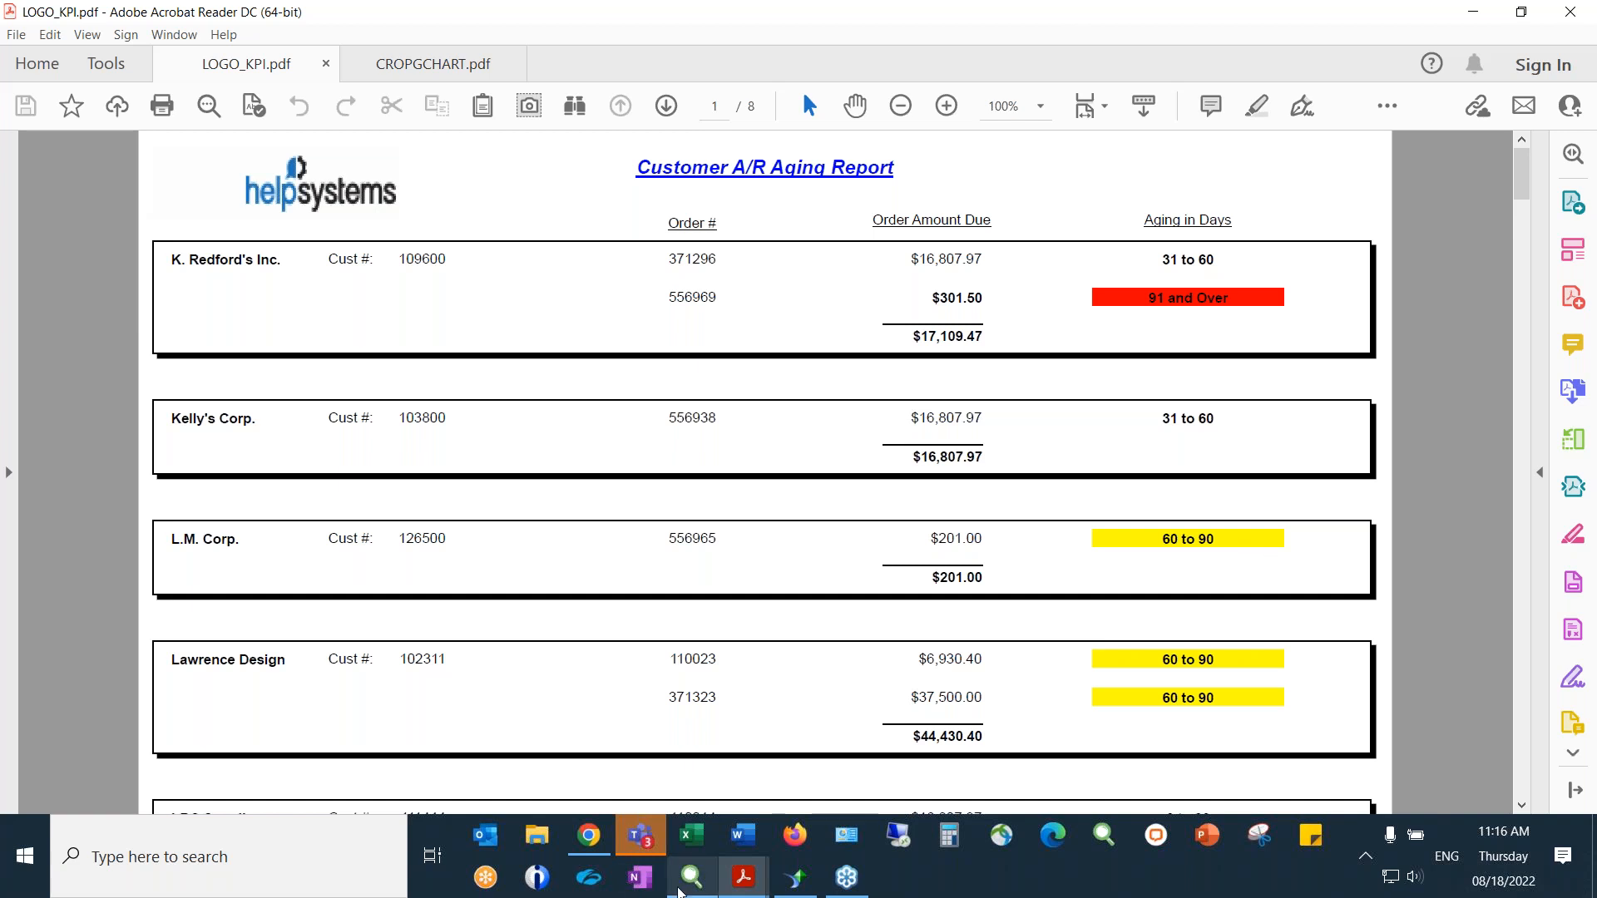
left_click(796, 877)
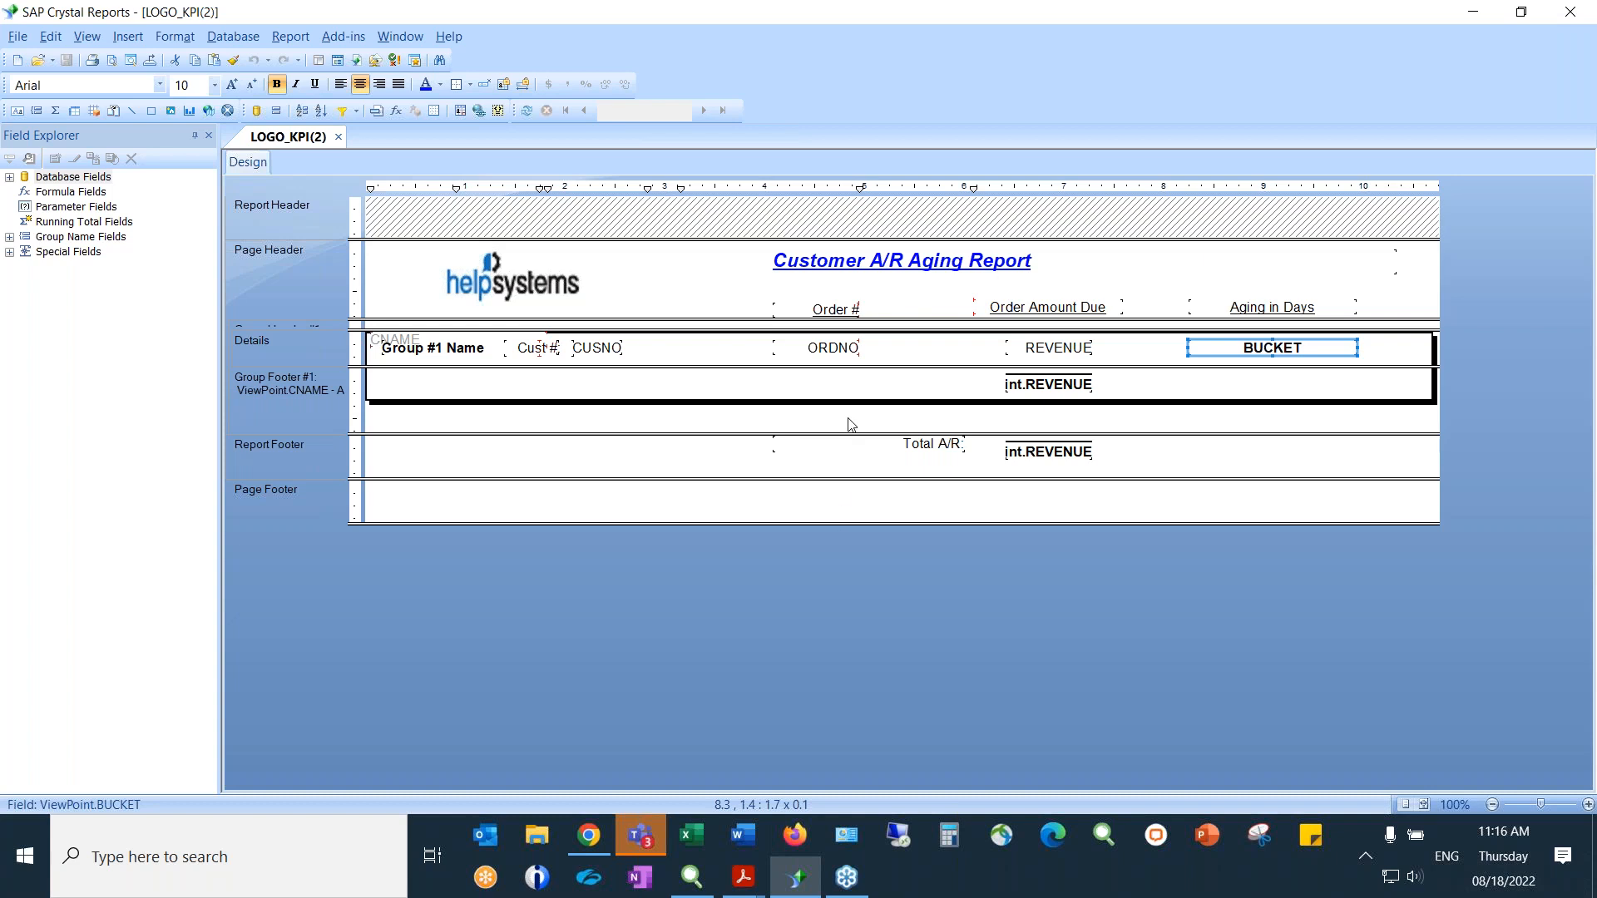
left_click(644, 407)
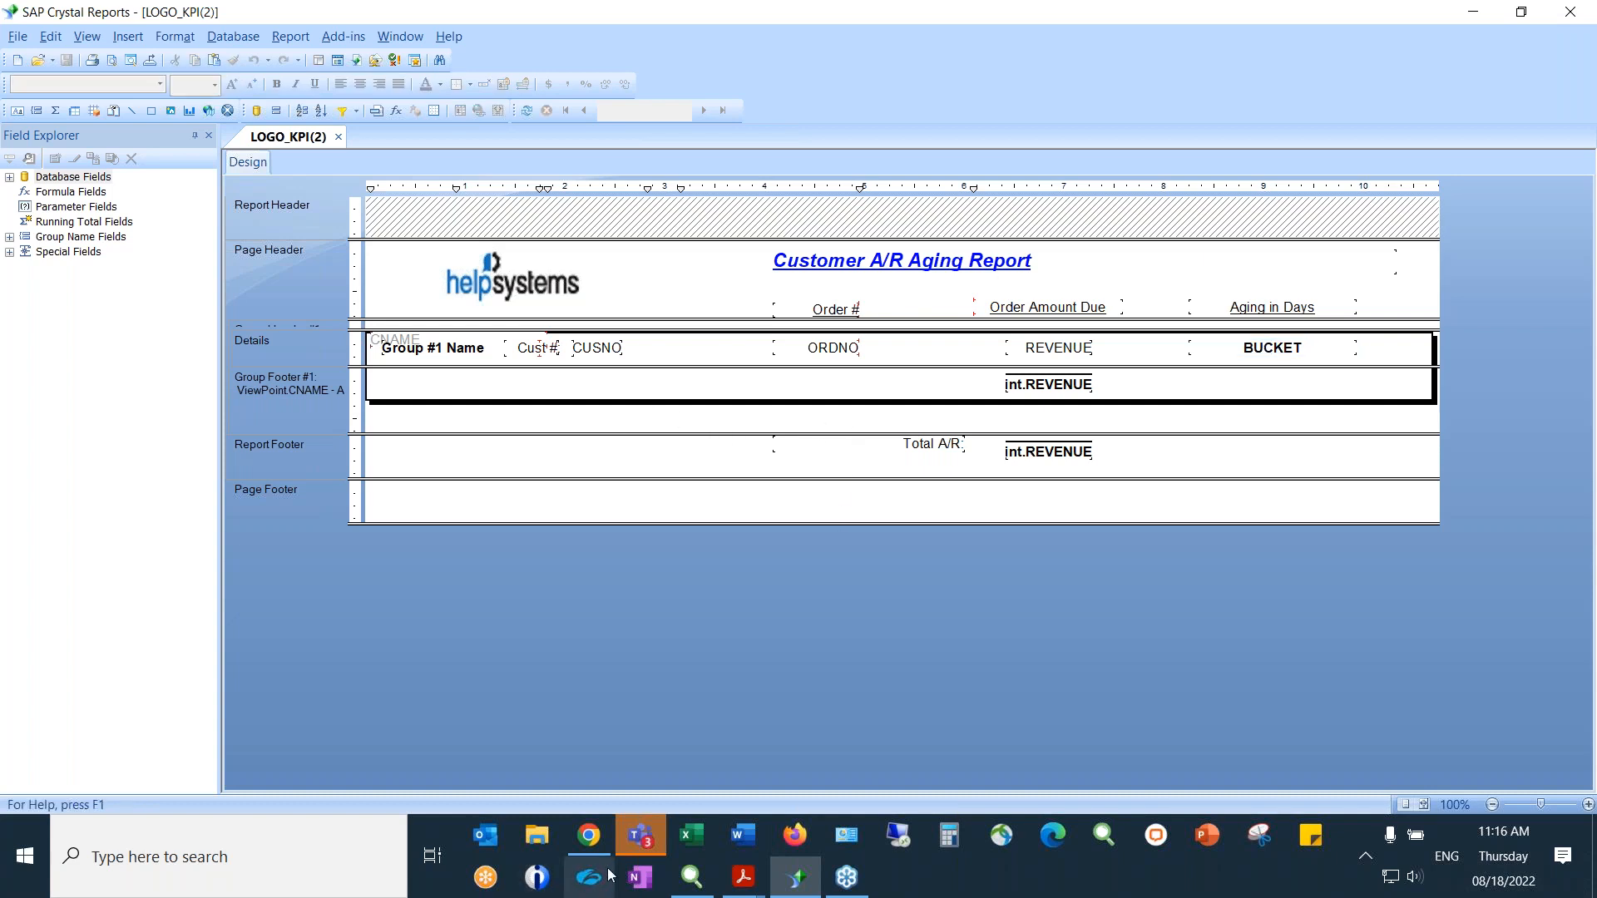
mouse_move(745, 876)
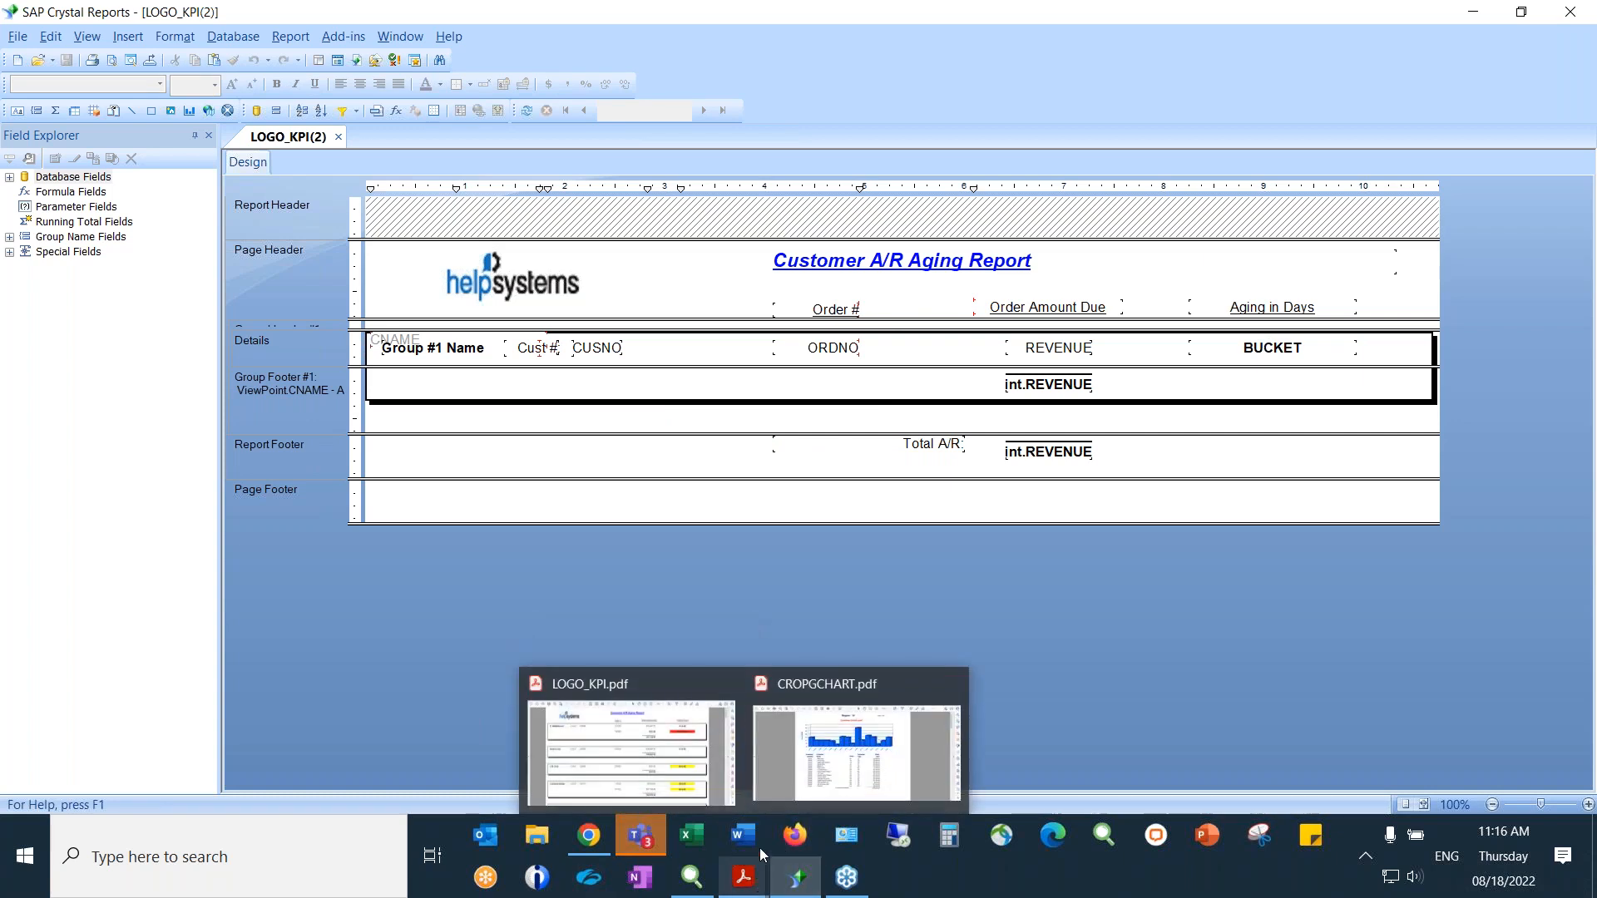
left_click(711, 769)
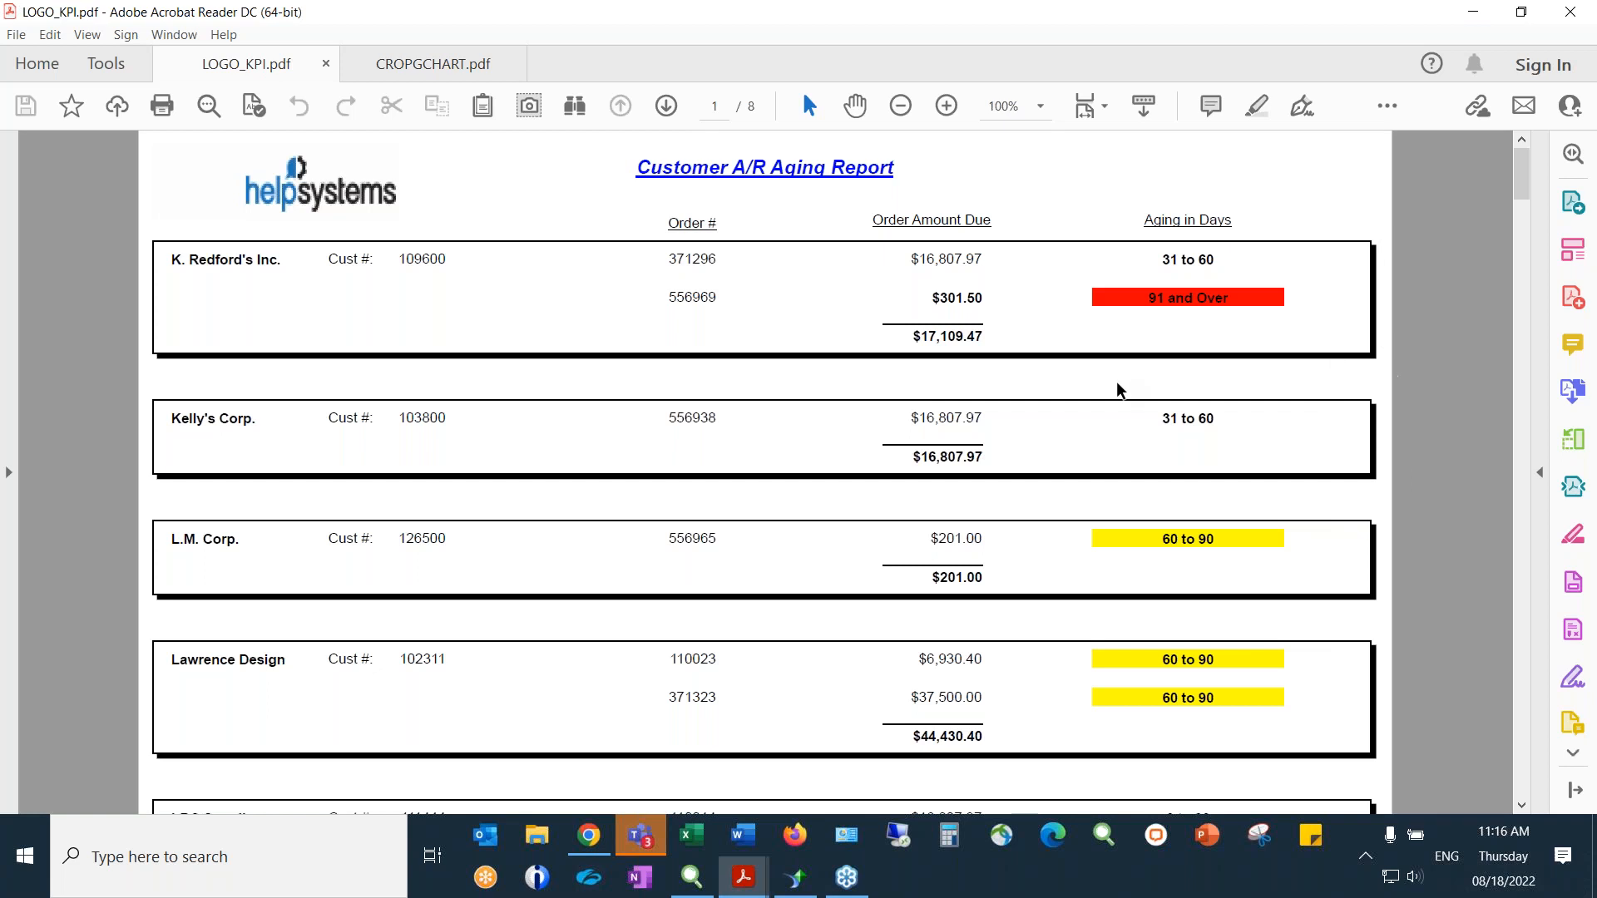
left_click(794, 877)
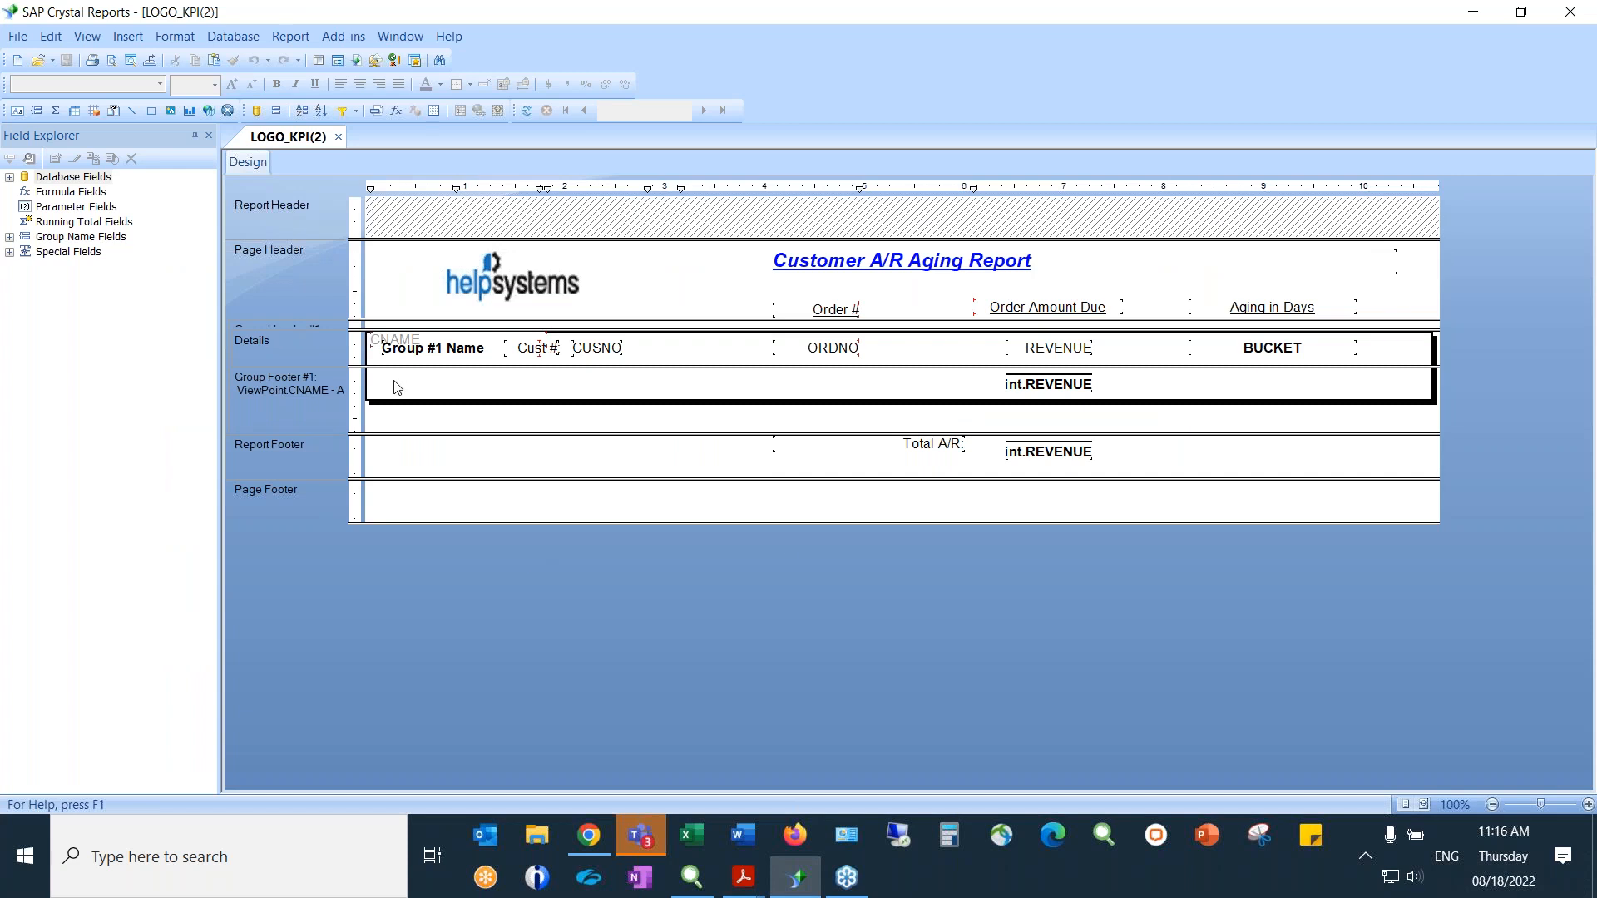
Draw a box about 2.9 x 0.6 in around the helpsystems logo in the Page Header
left_click(129, 37)
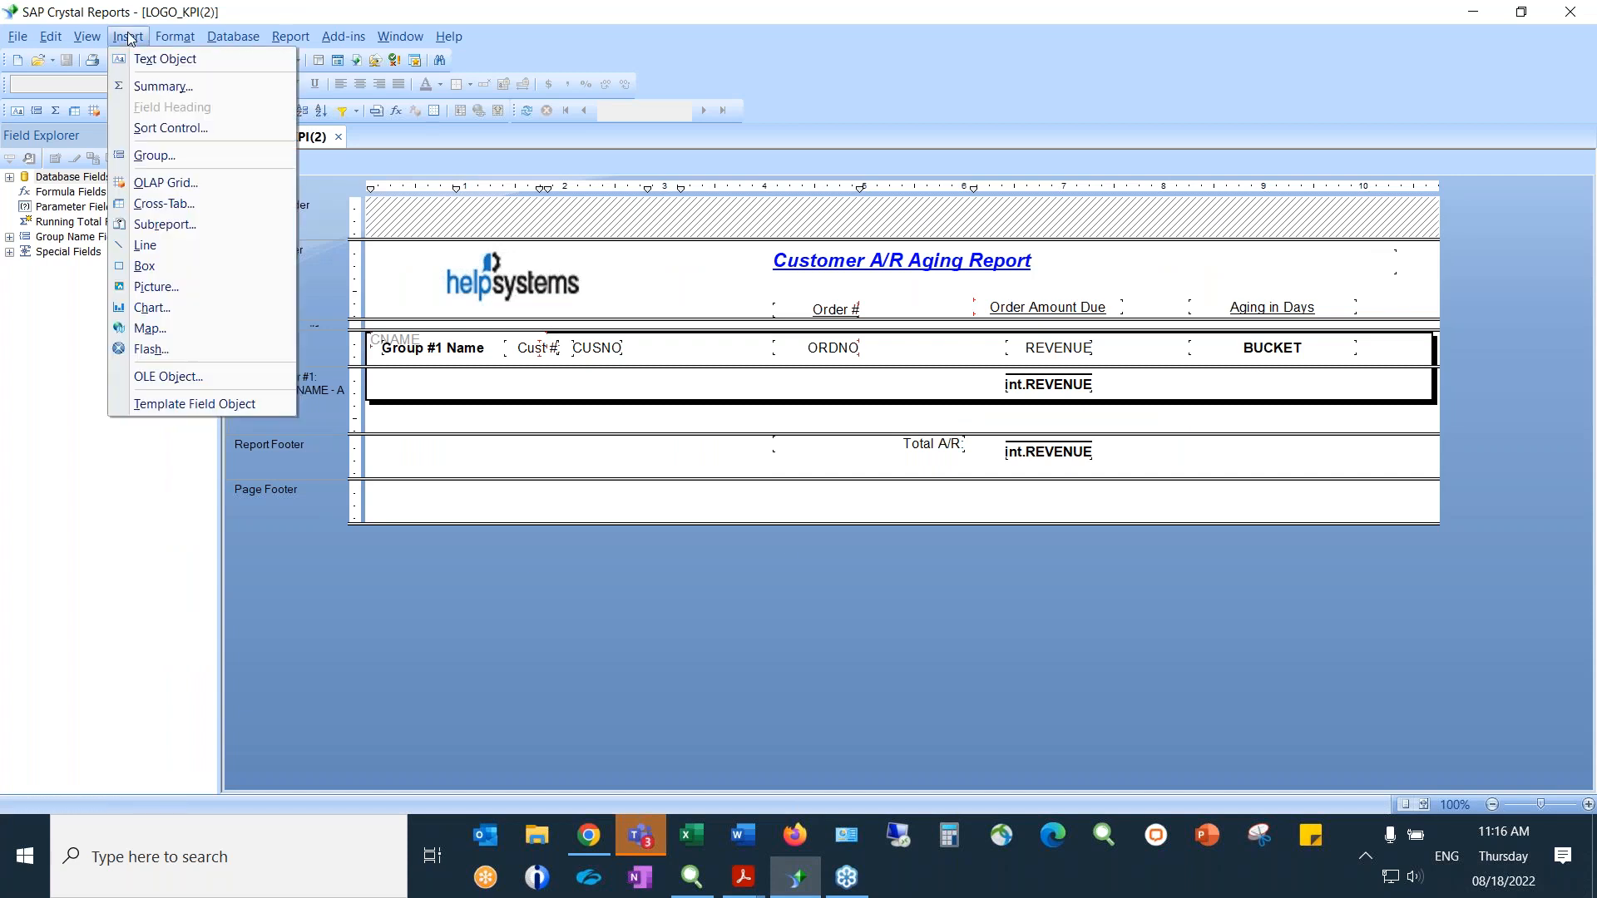
left_click(213, 267)
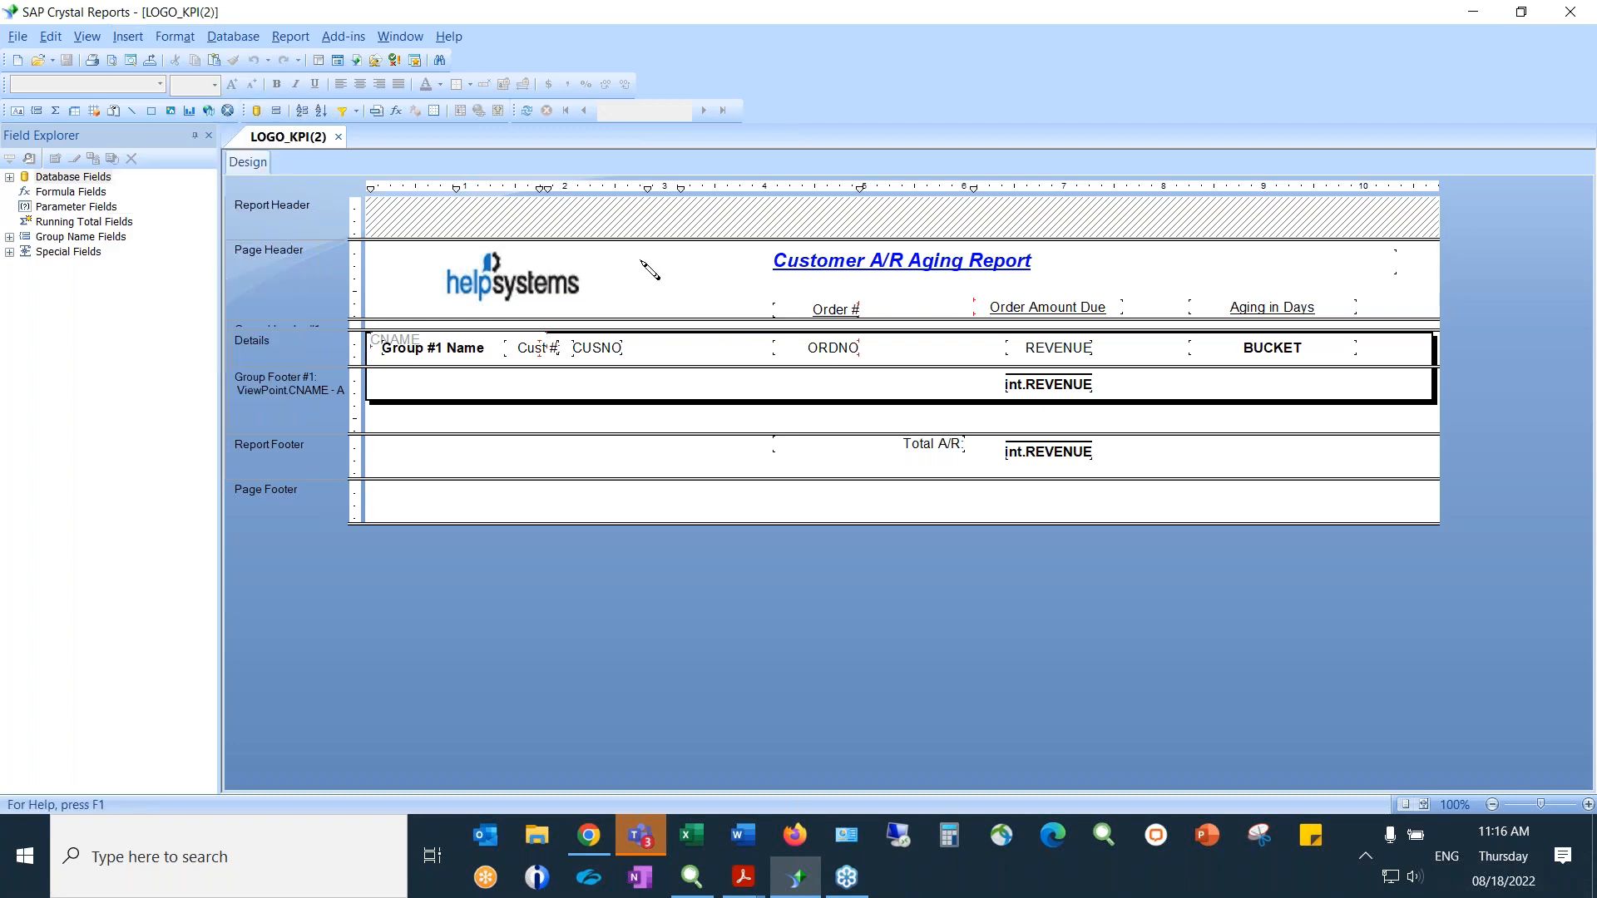
left_click_drag(425, 248, 690, 309)
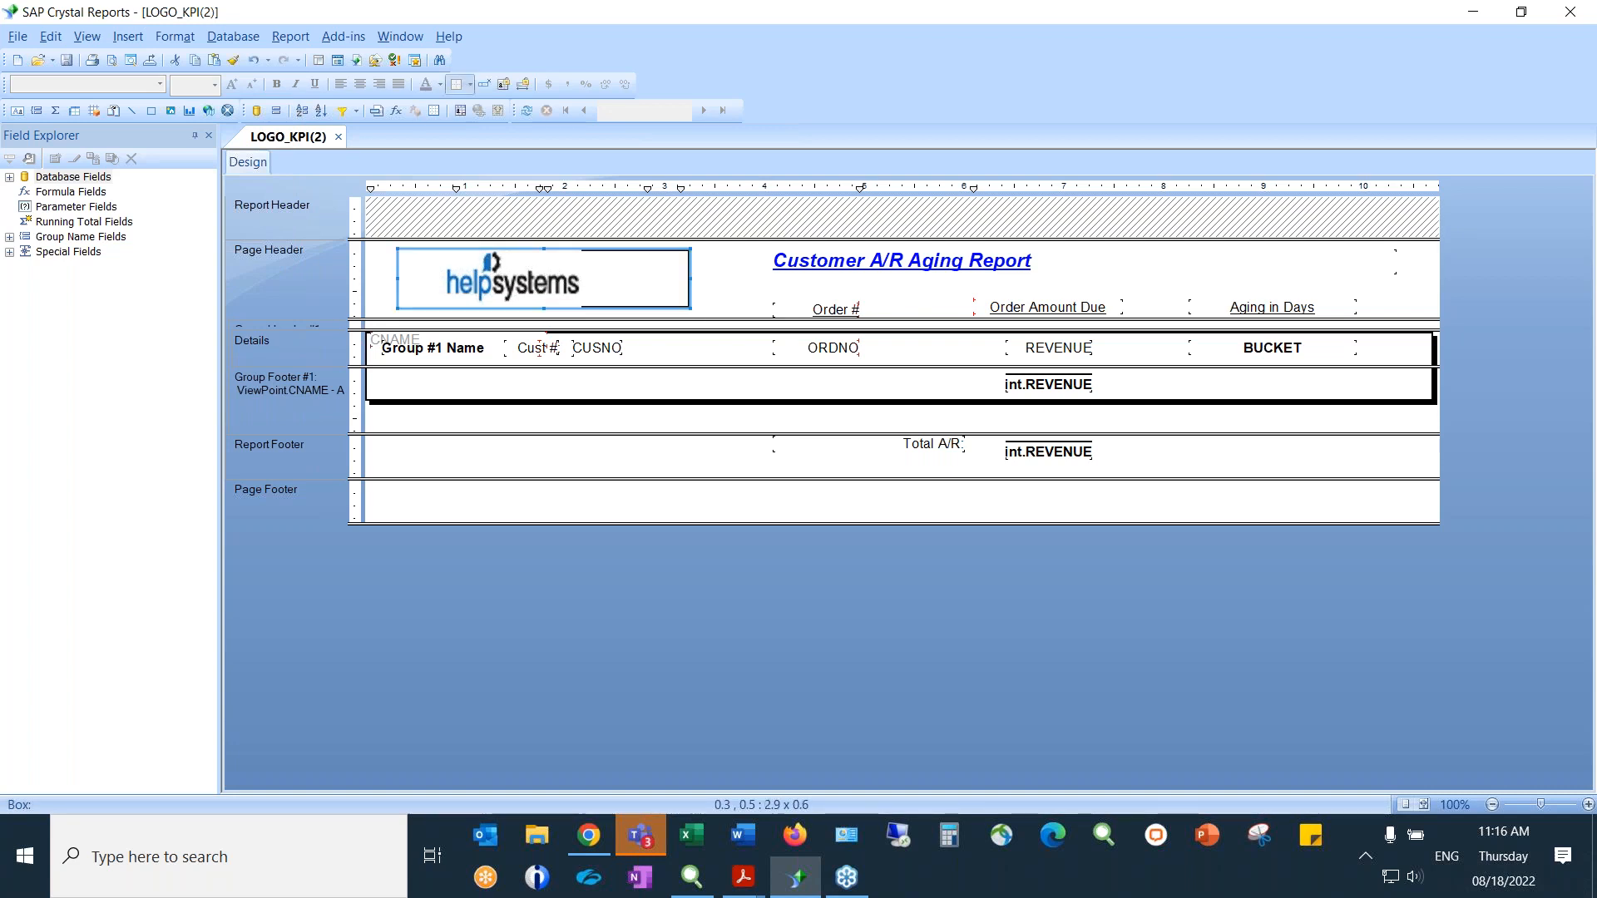
Review the border, fill and drop shadow options of the box around the logo without applying changes
right_click(688, 284)
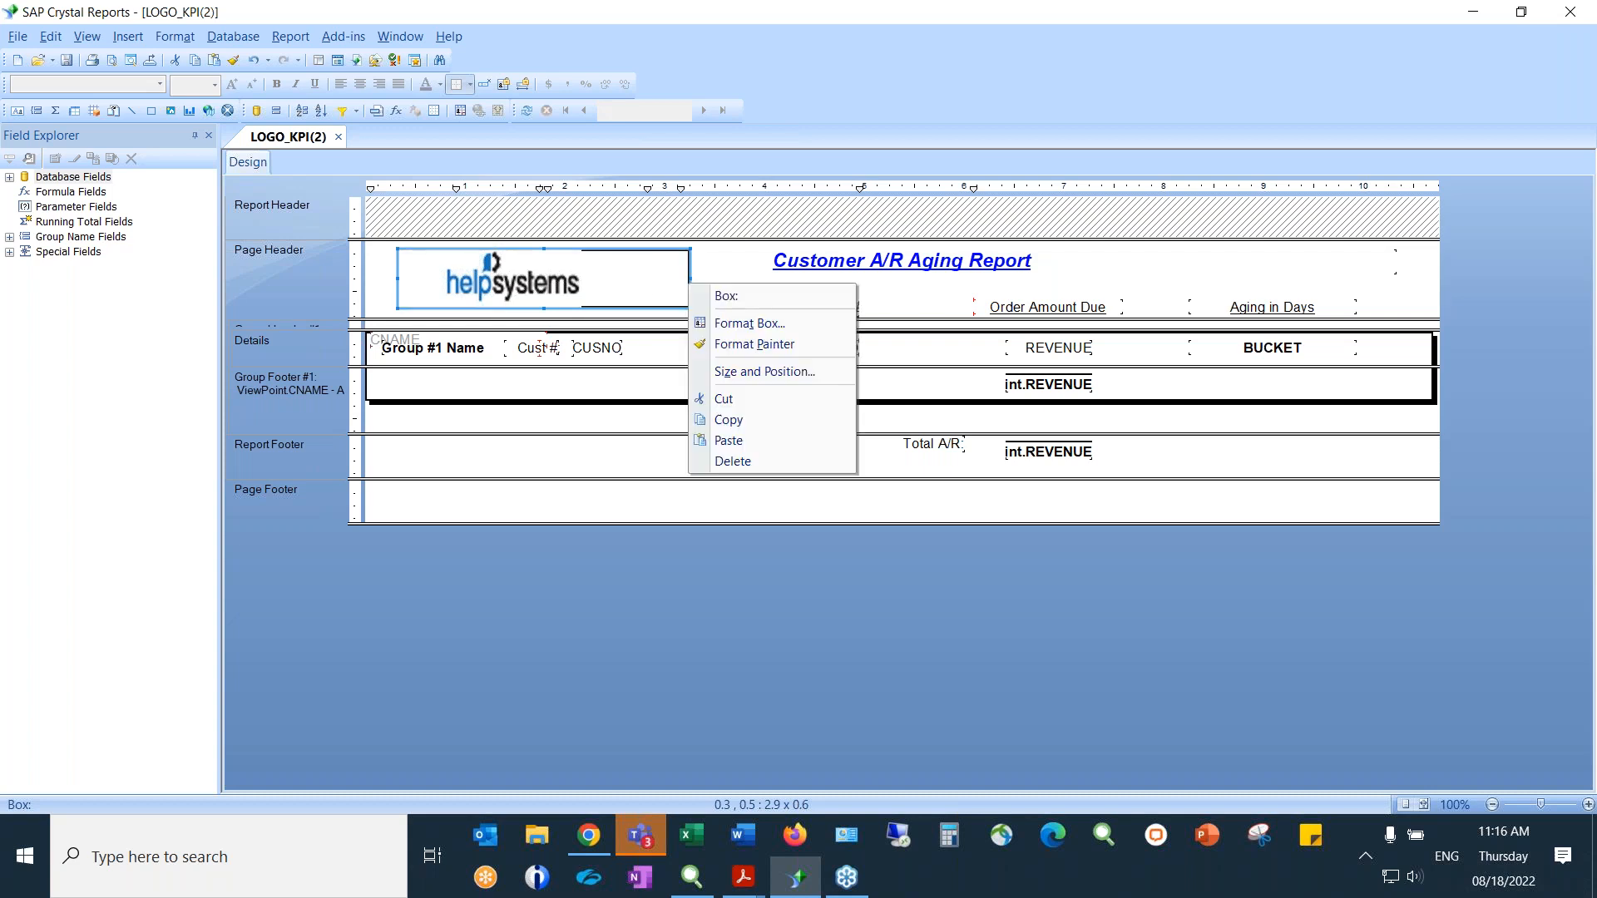
left_click(833, 319)
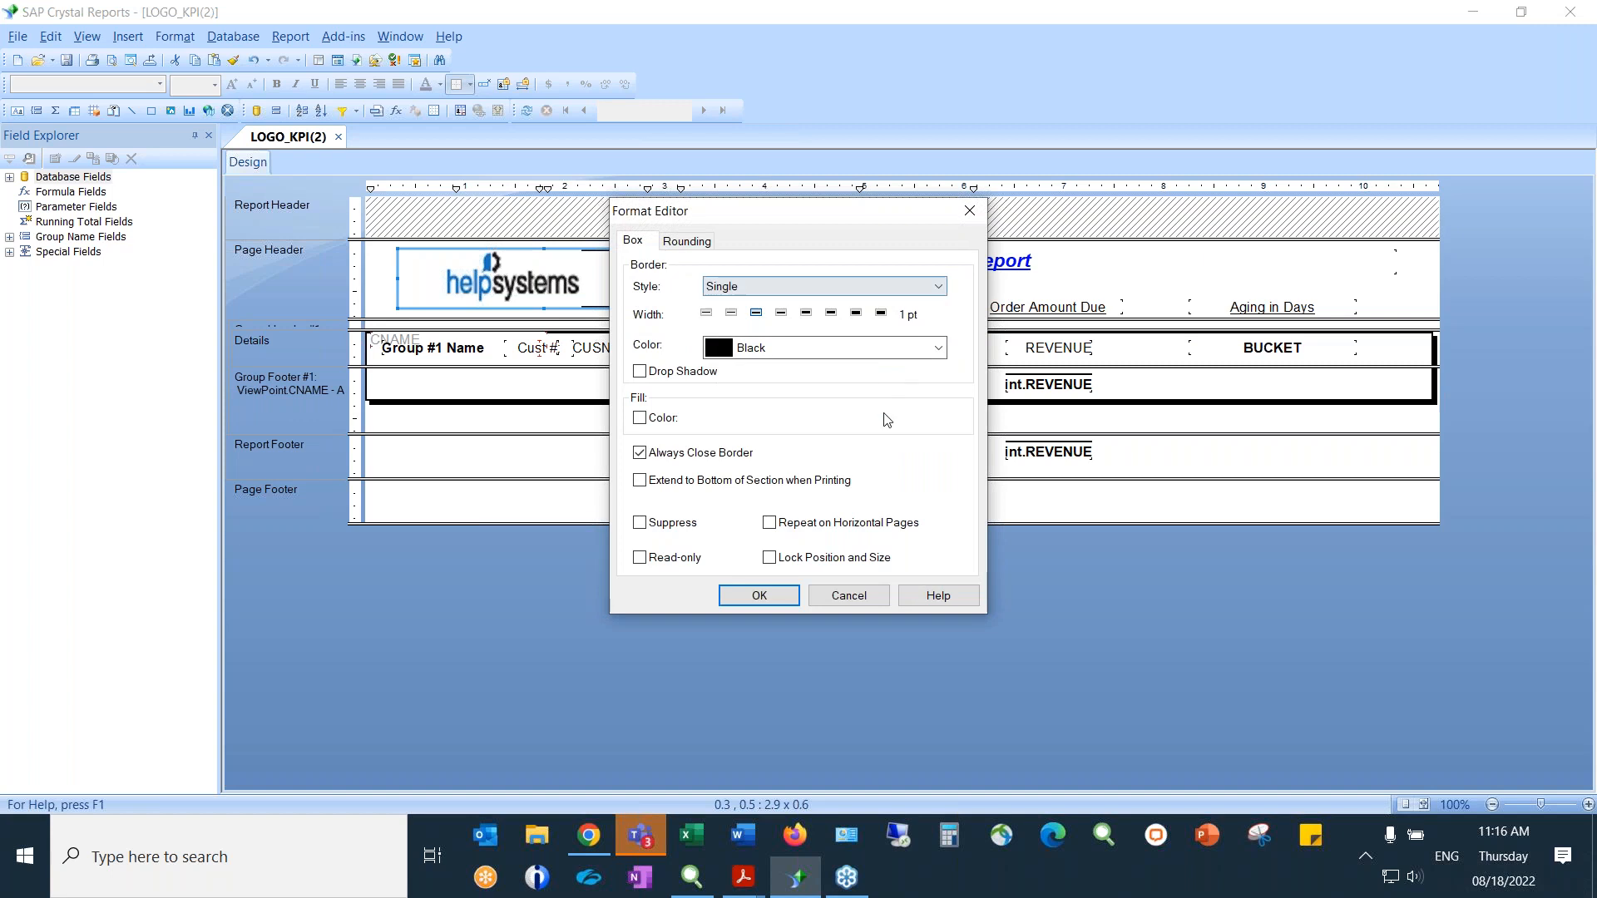
left_click(870, 600)
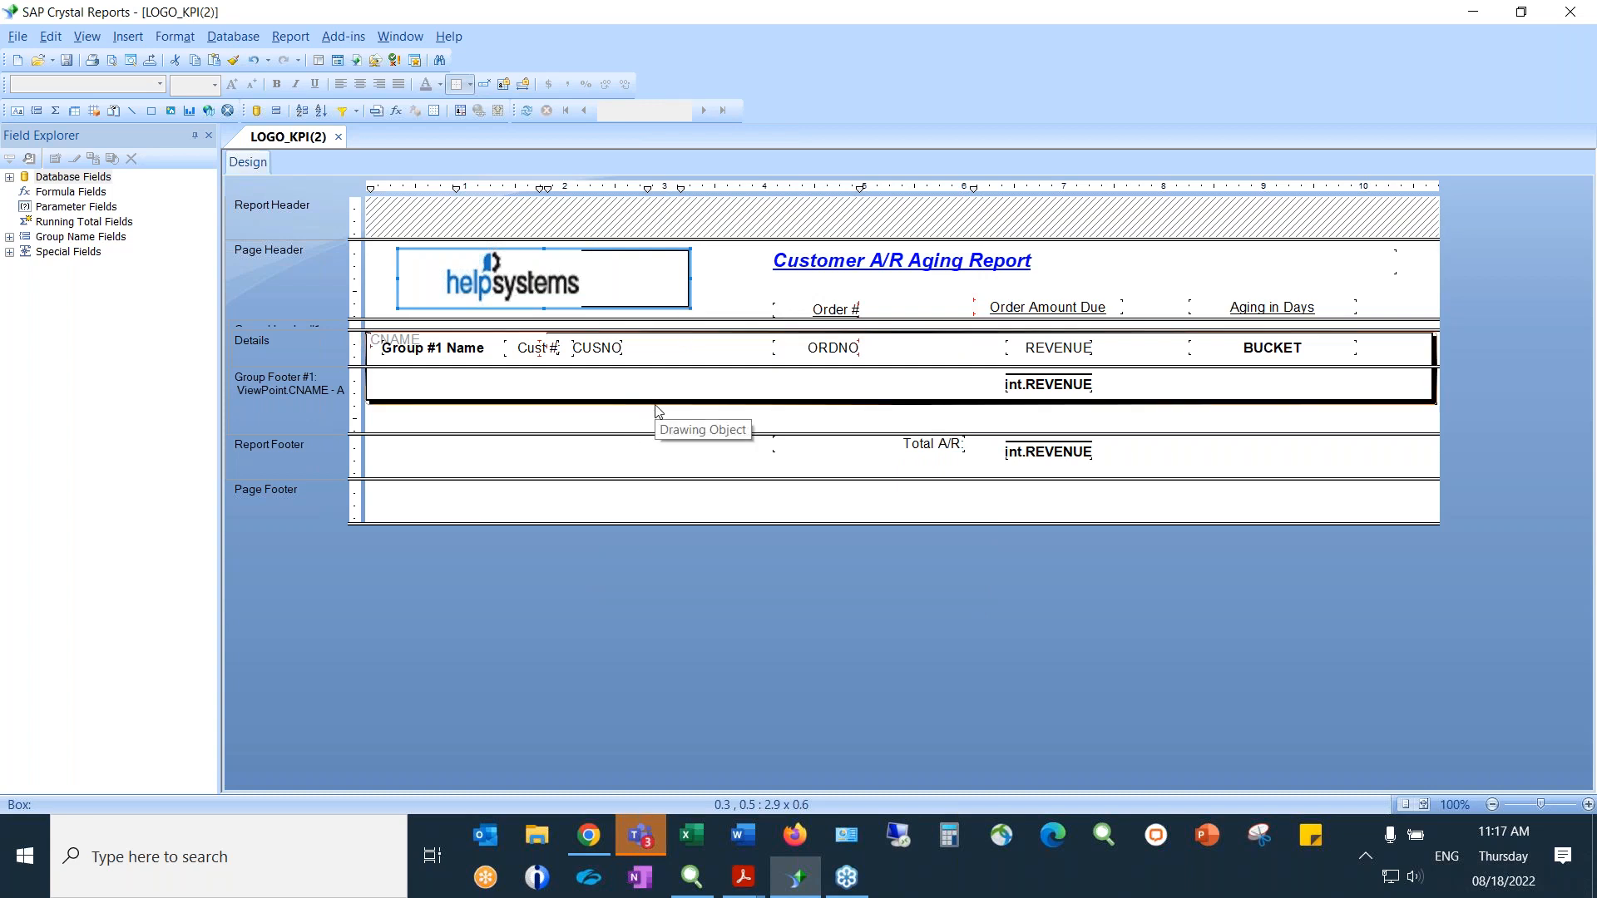
Remove the box around the helpsystems logo in the Page Header
left_click(254, 60)
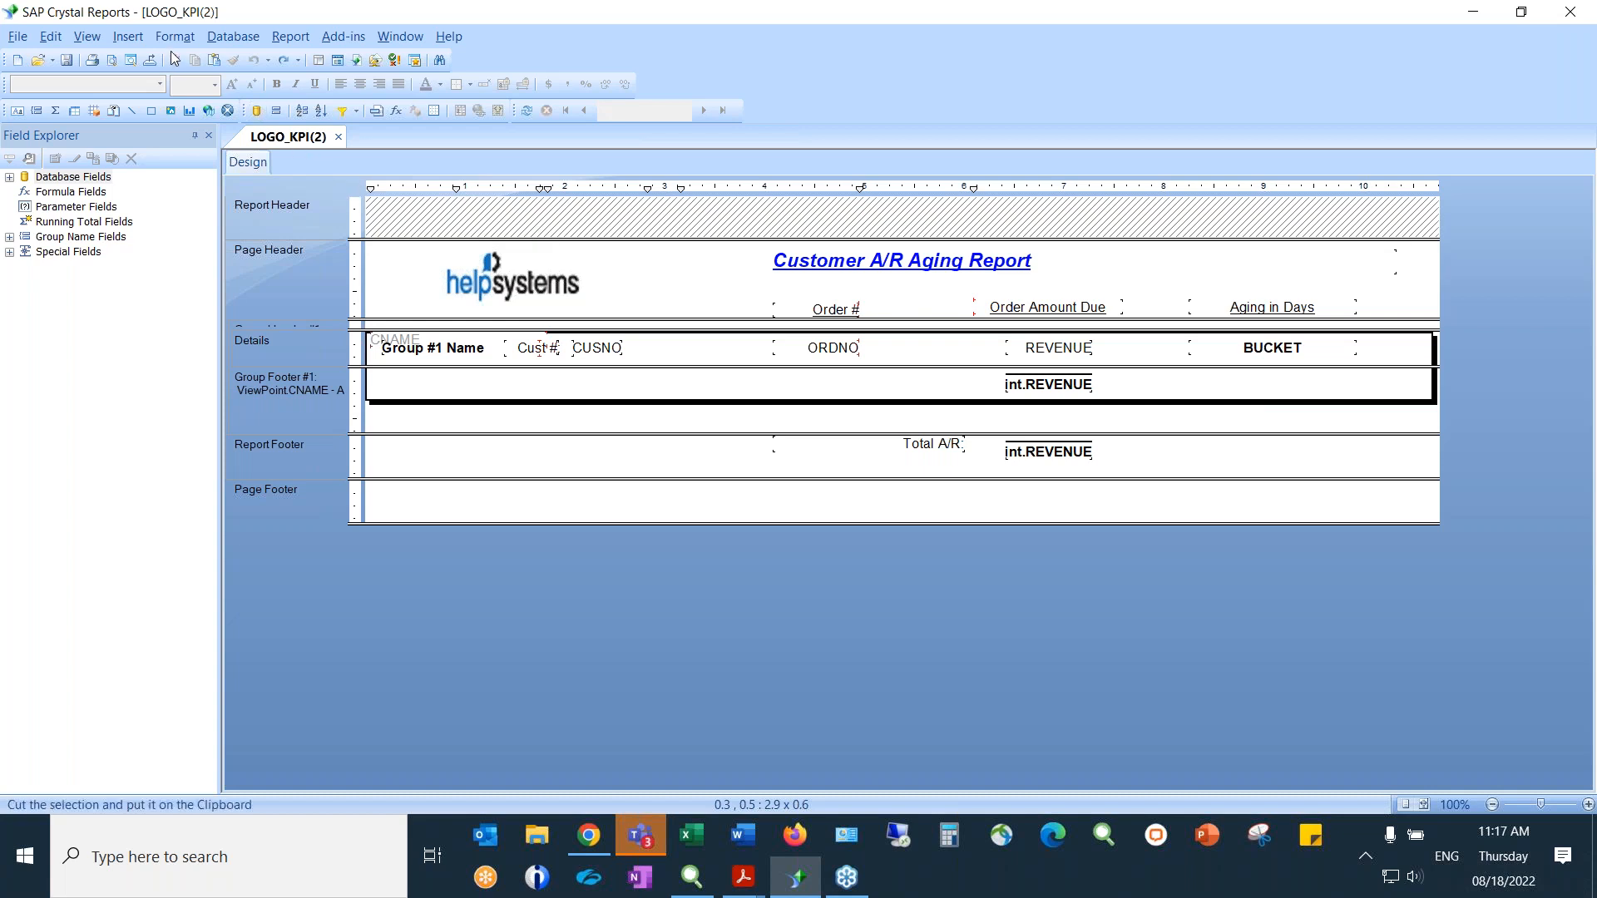
Set up a Sum summary of ViewPoint.REVENUE for Group #1: ViewPoint.CNAME - A, and cancel without inserting it
left_click(142, 37)
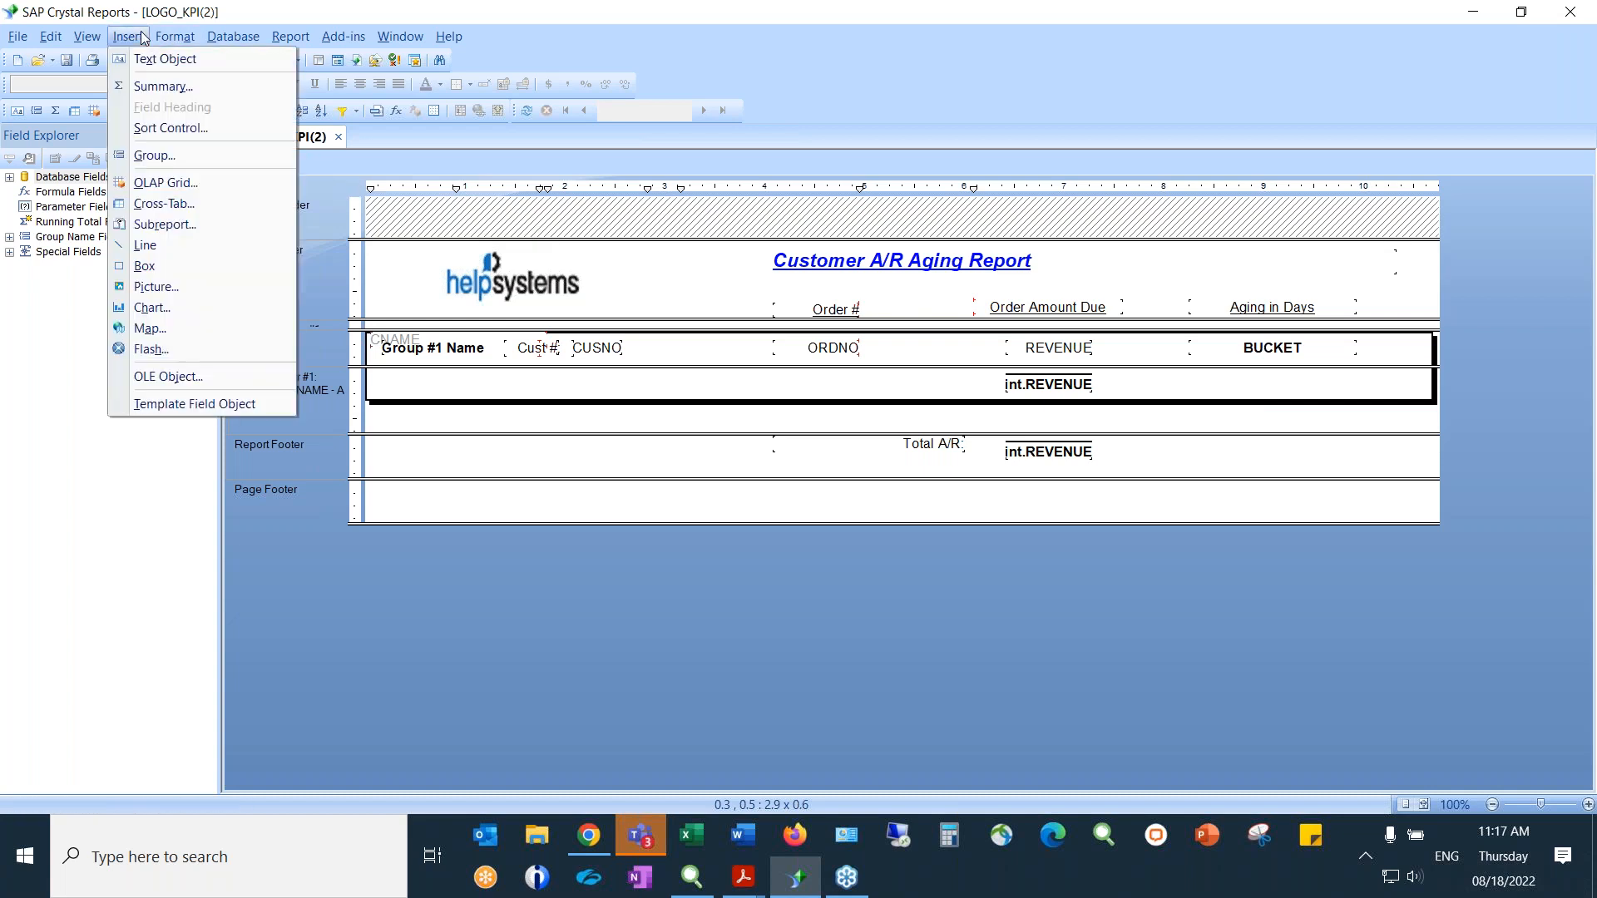
left_click(162, 86)
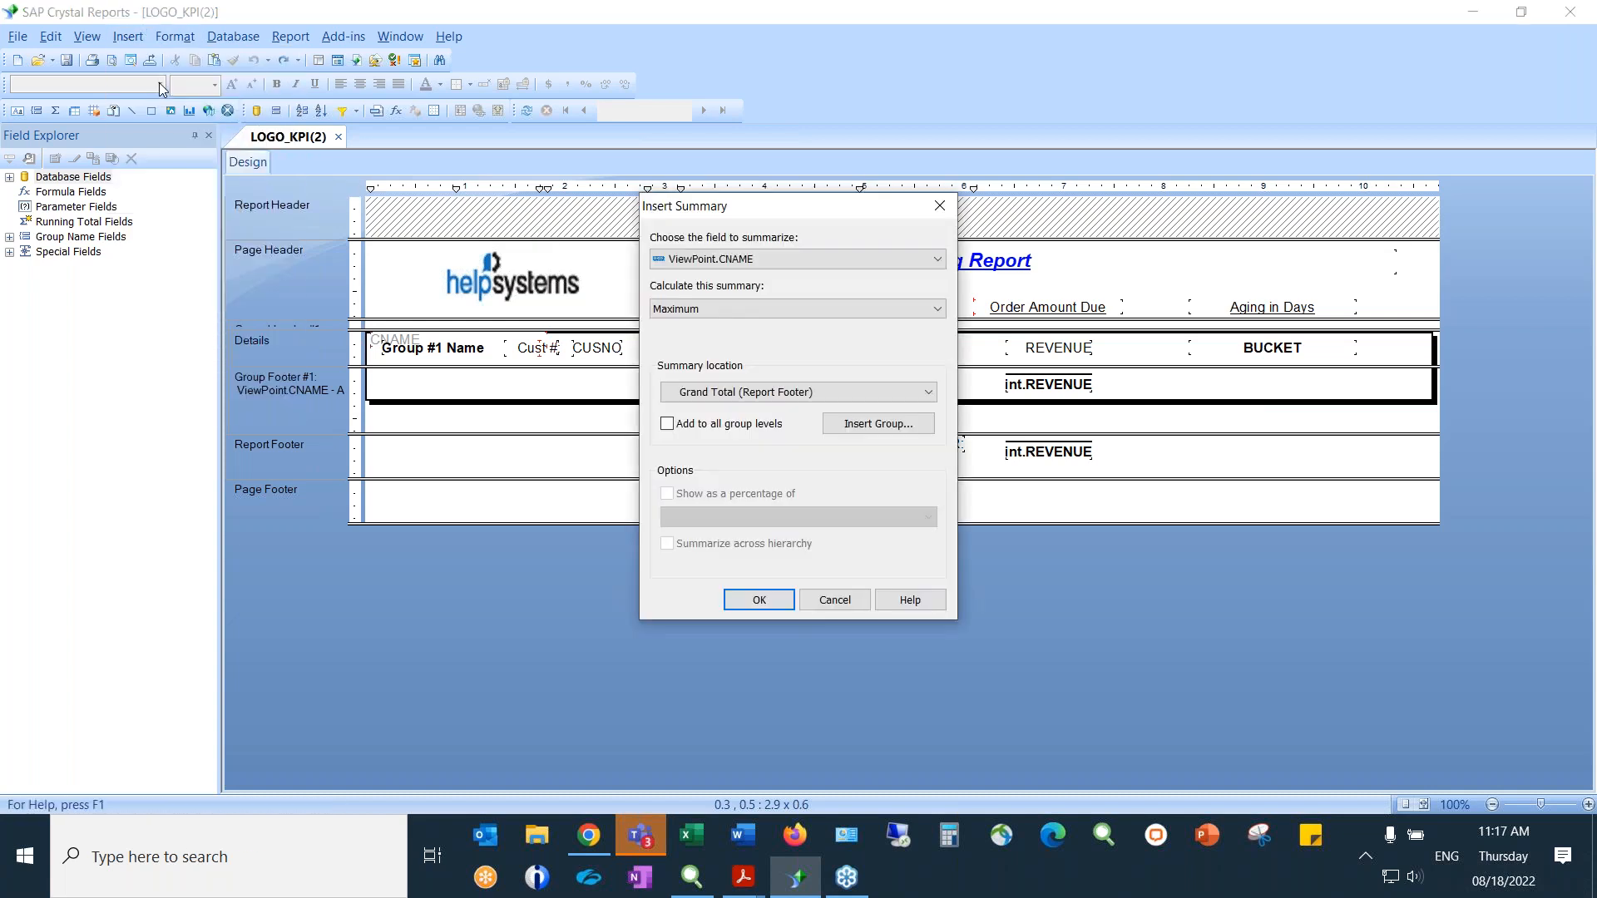
left_click(790, 258)
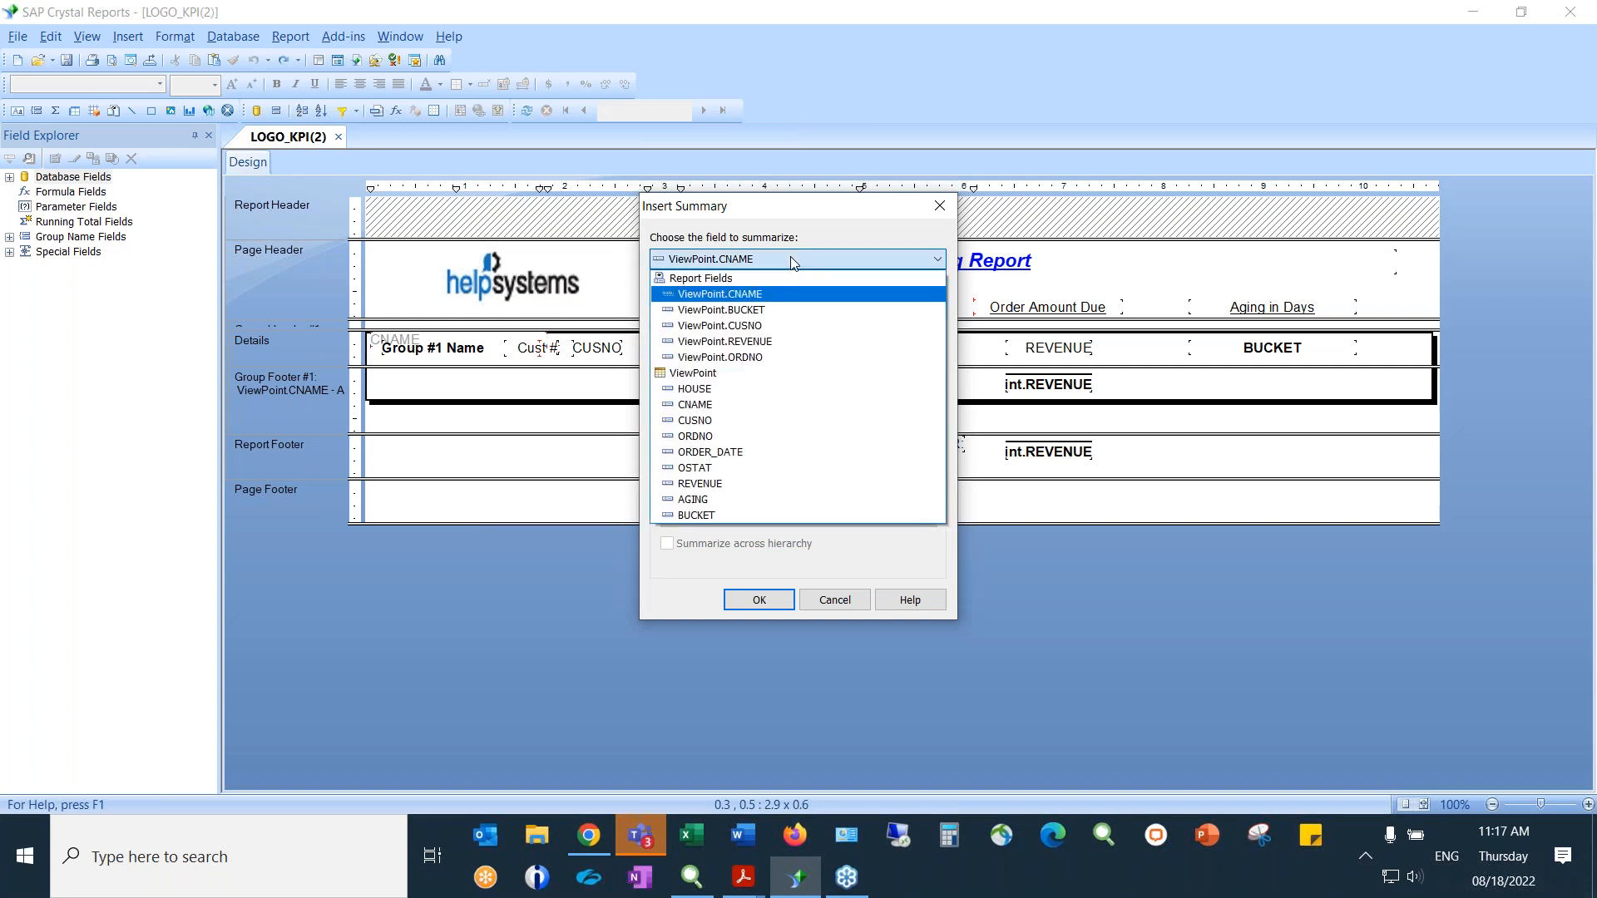
left_click(758, 341)
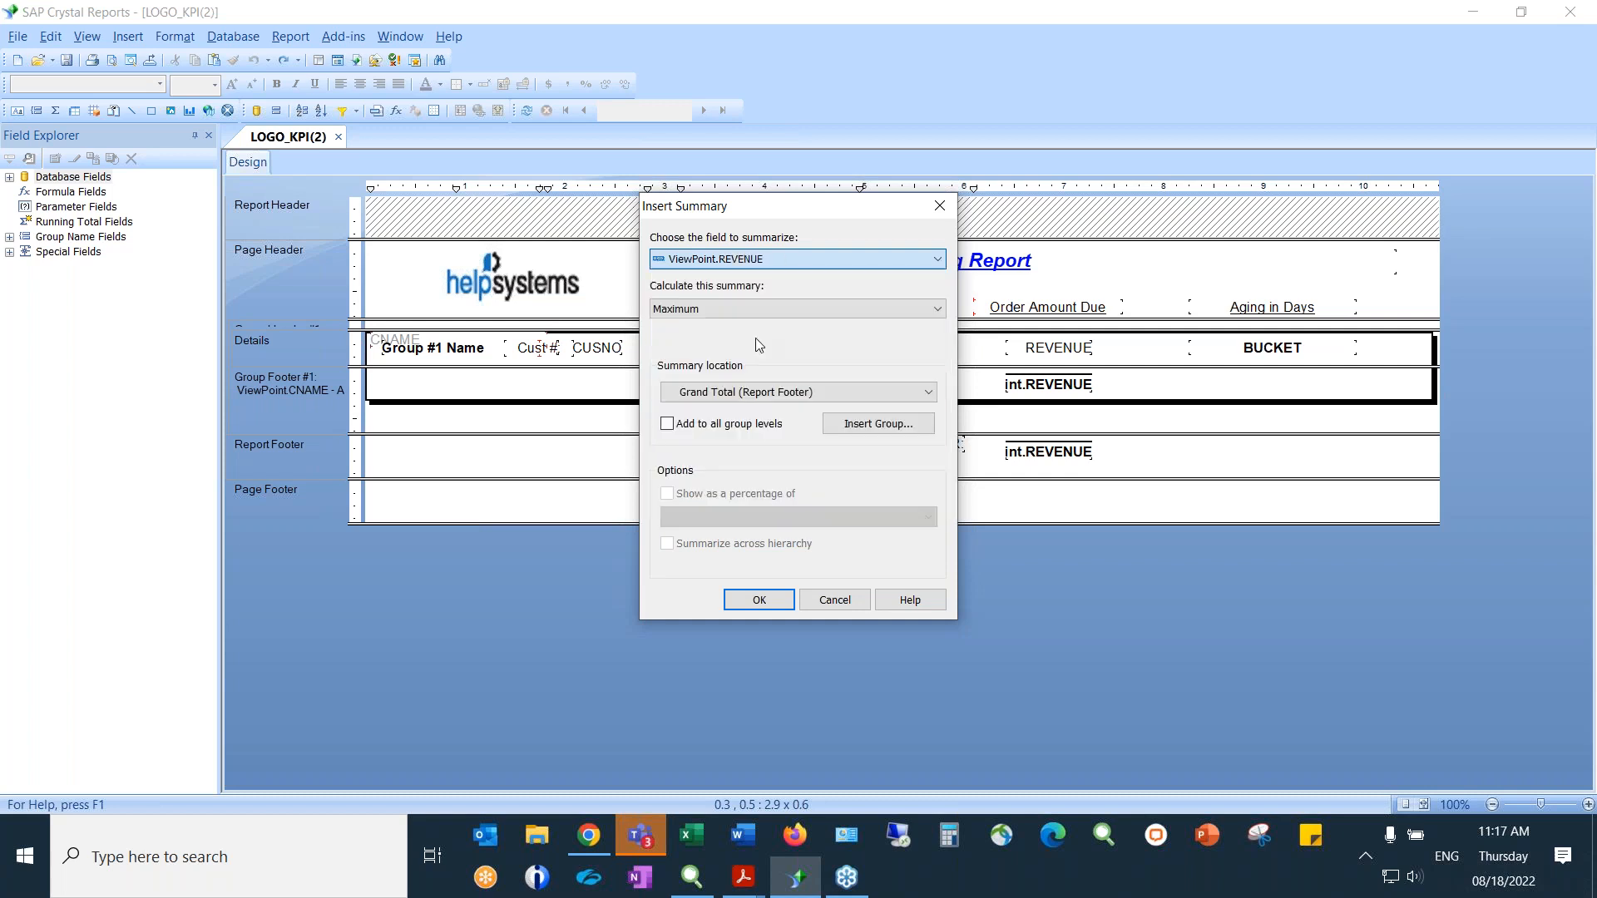
left_click(798, 308)
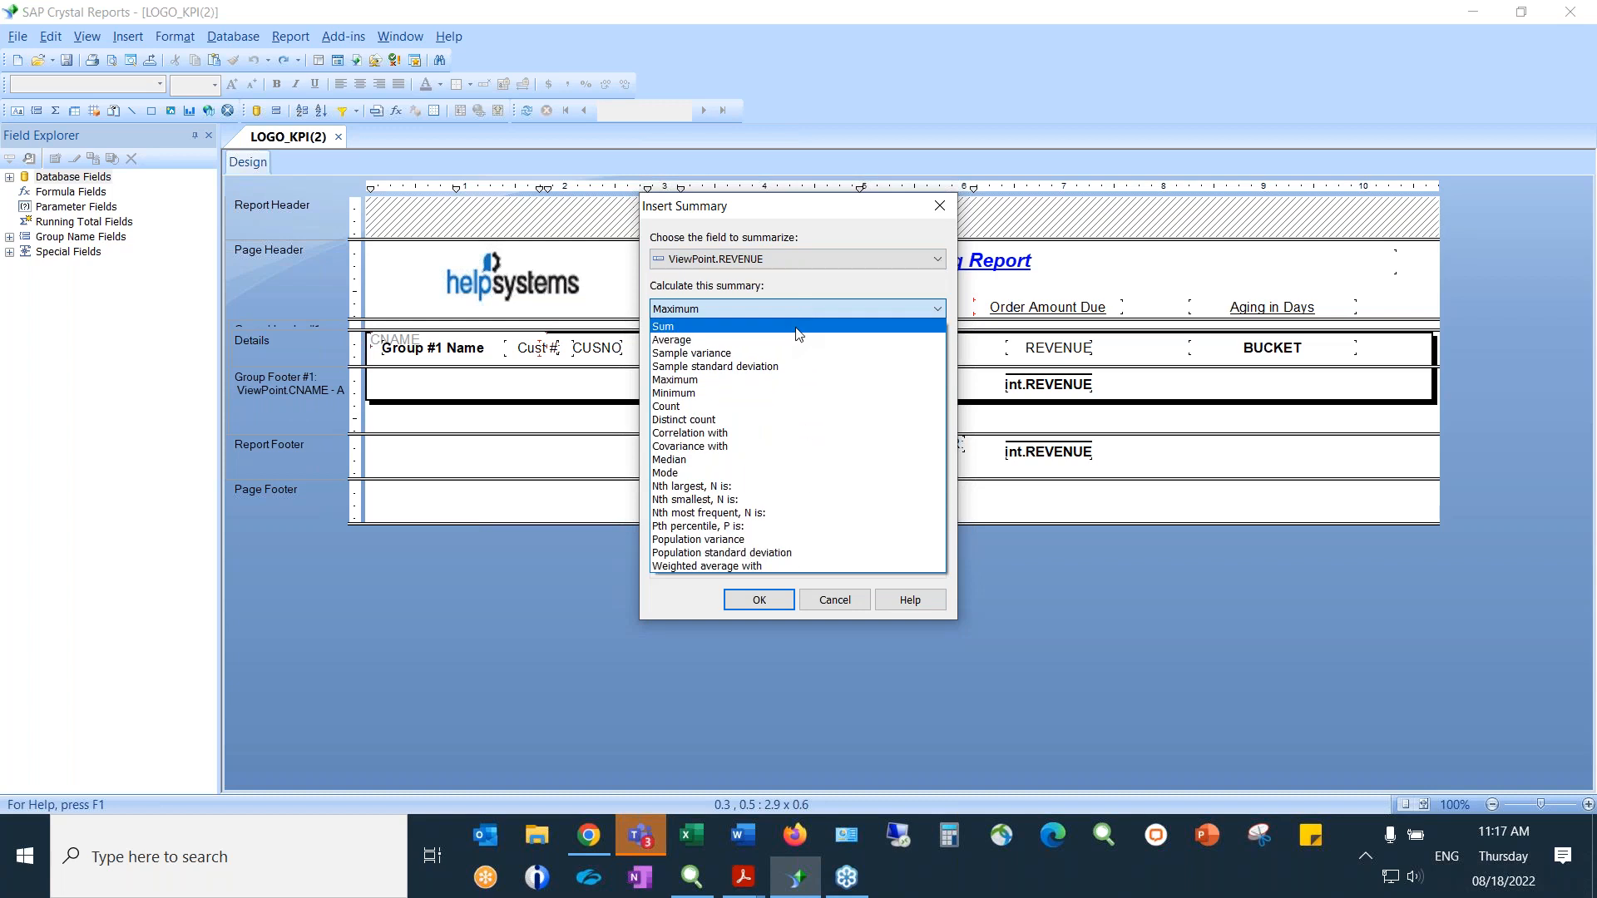
left_click(798, 327)
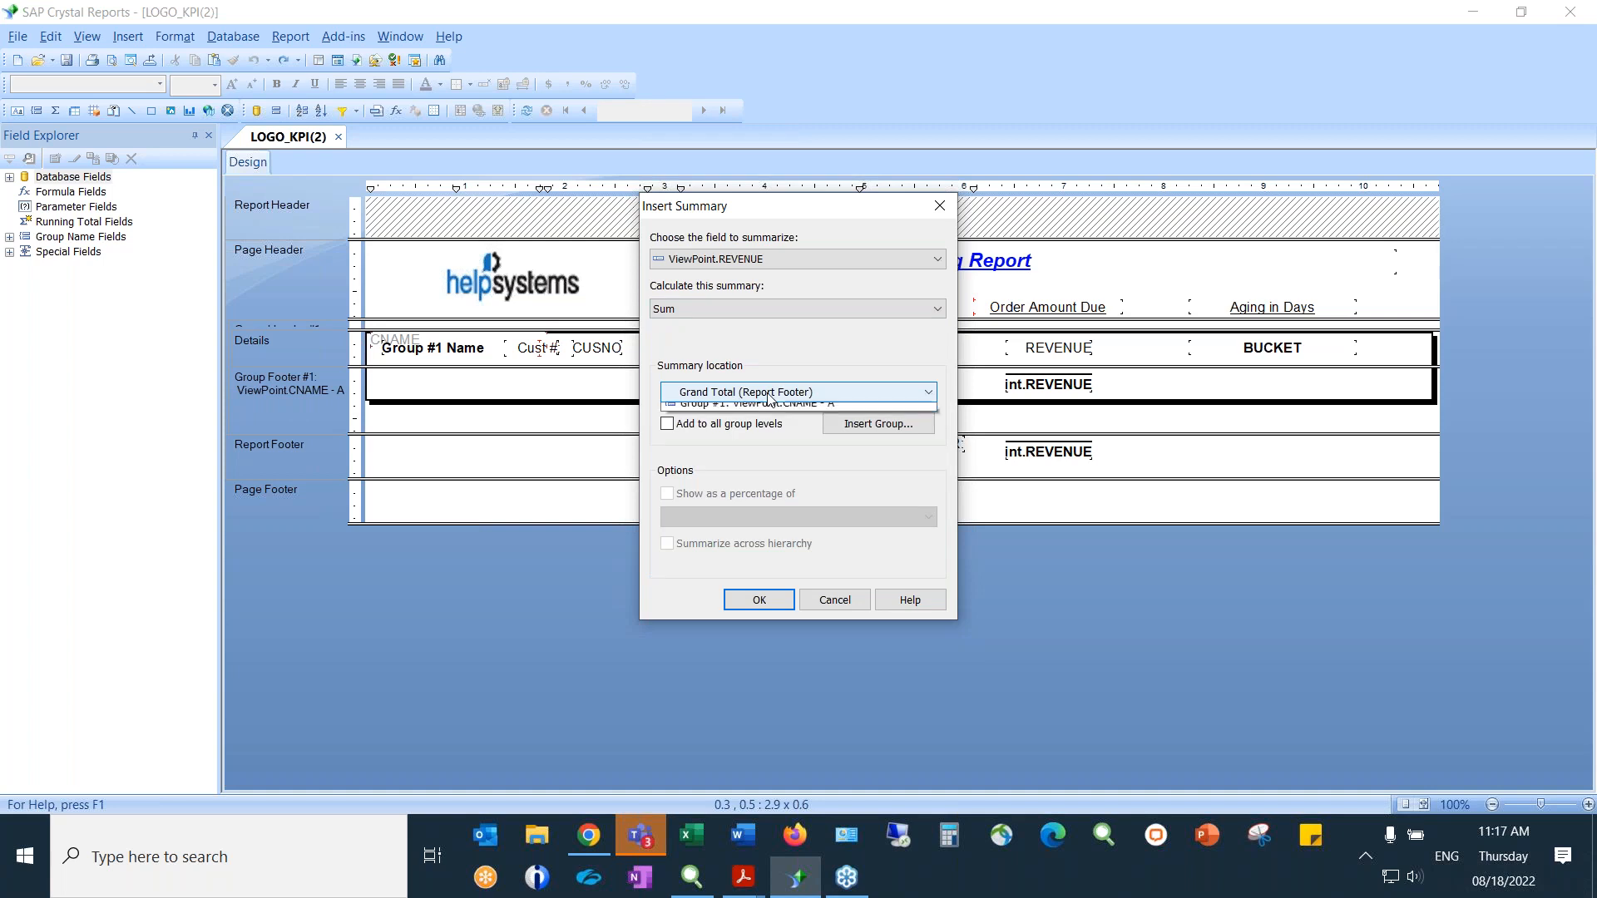
left_click(768, 400)
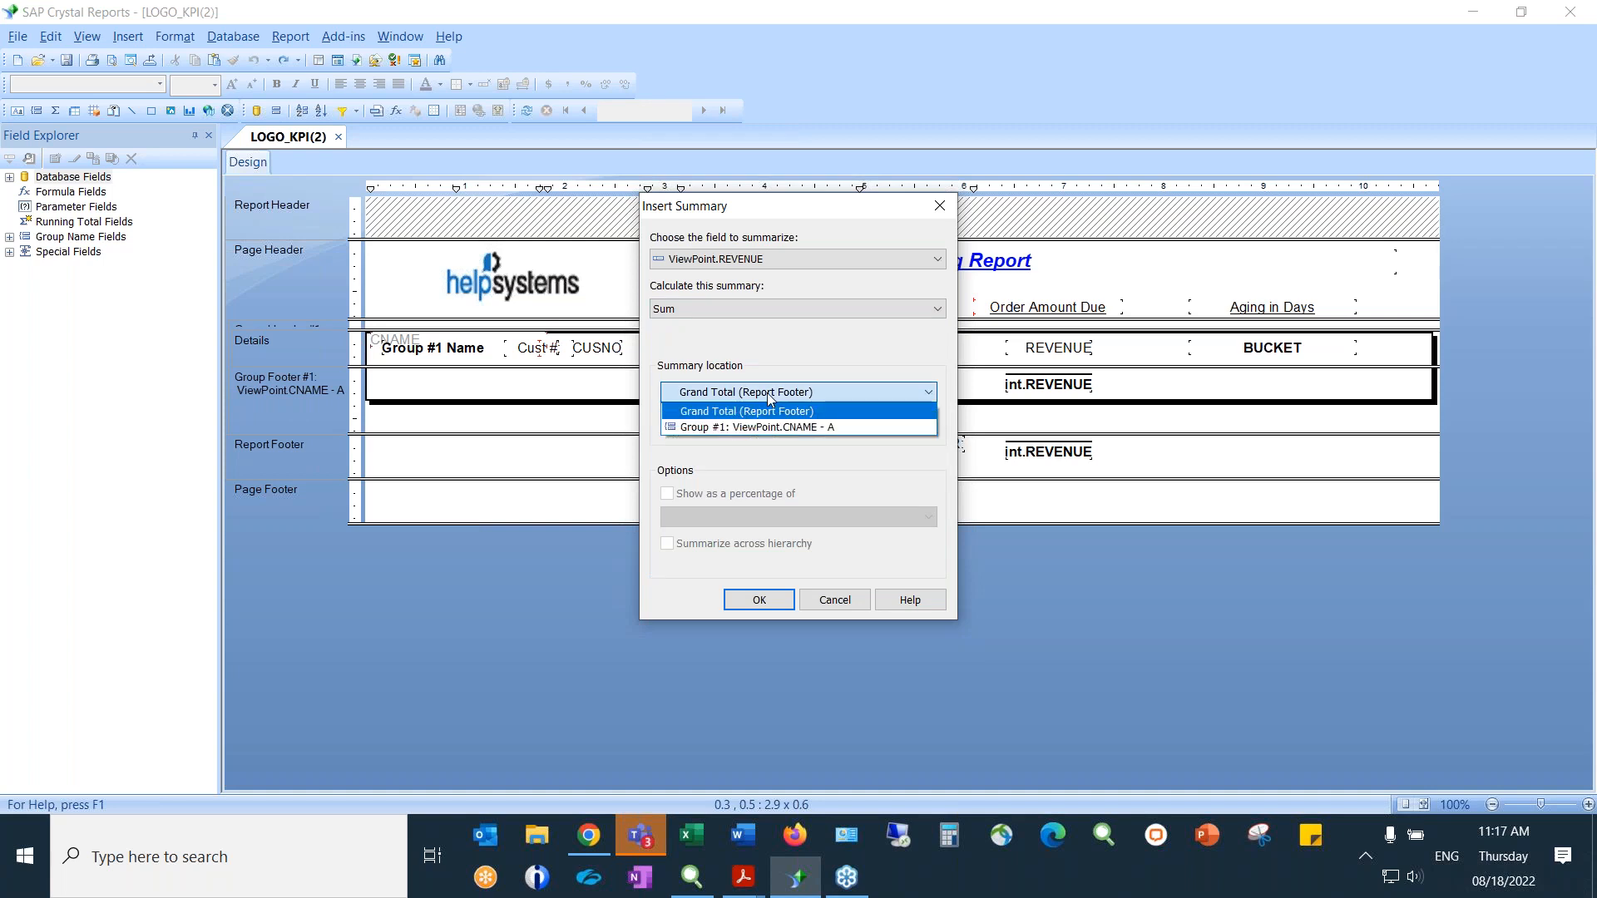
left_click(846, 427)
left_click(821, 601)
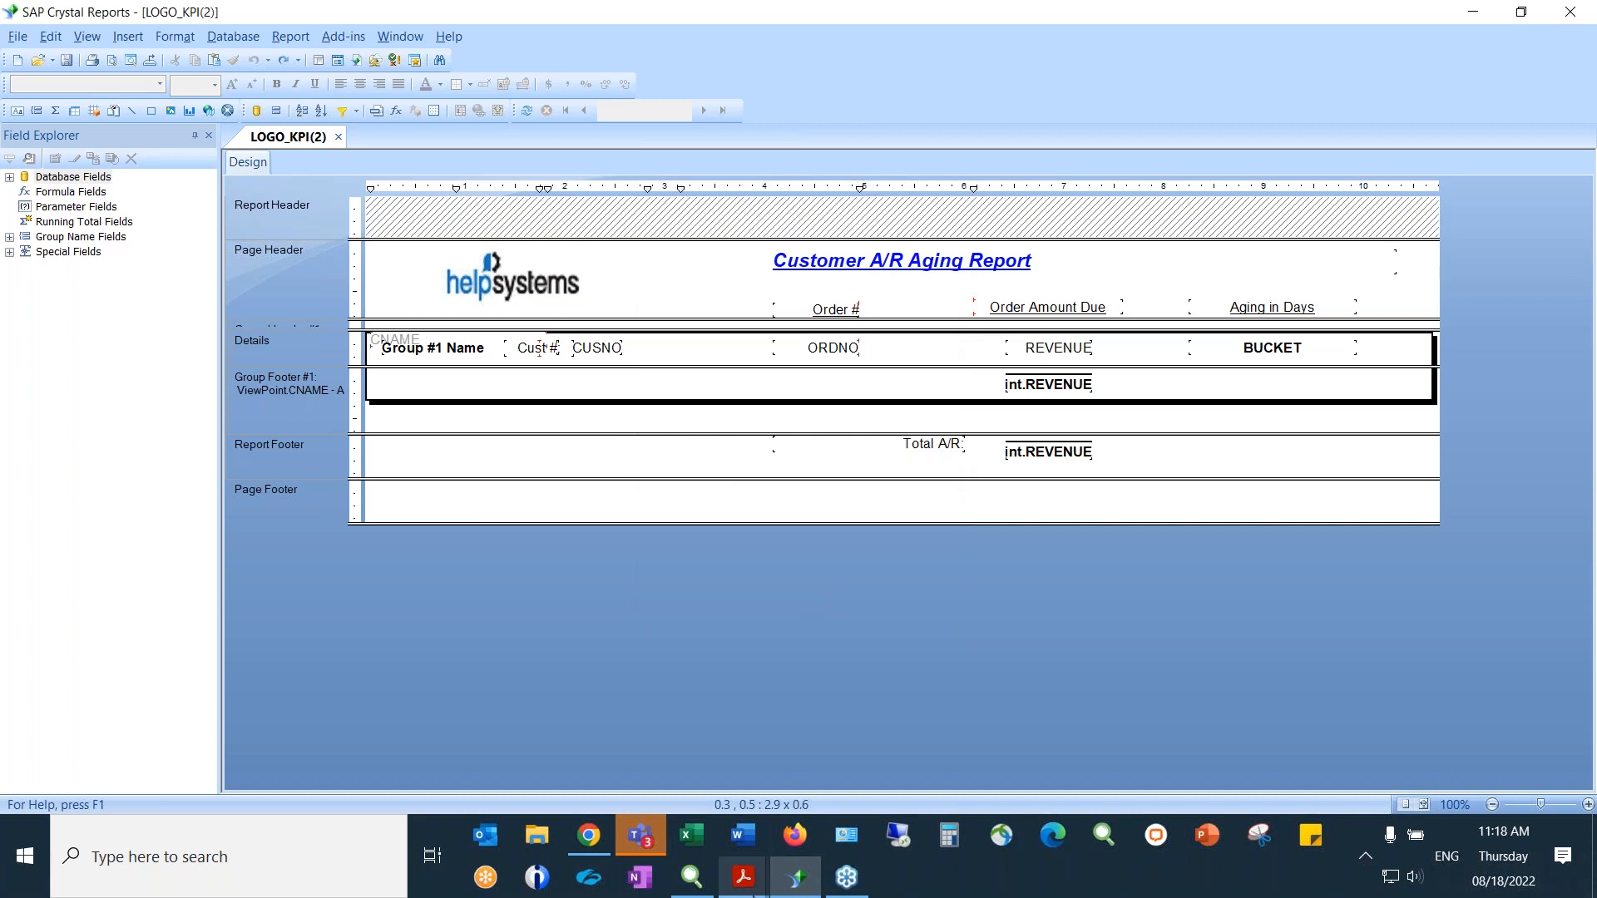
Compare the customer boxes and revenue totals in LOGO_KPI.pdf in Acrobat Reader with the Crystal Reports design
mouse_move(744, 877)
left_click(632, 786)
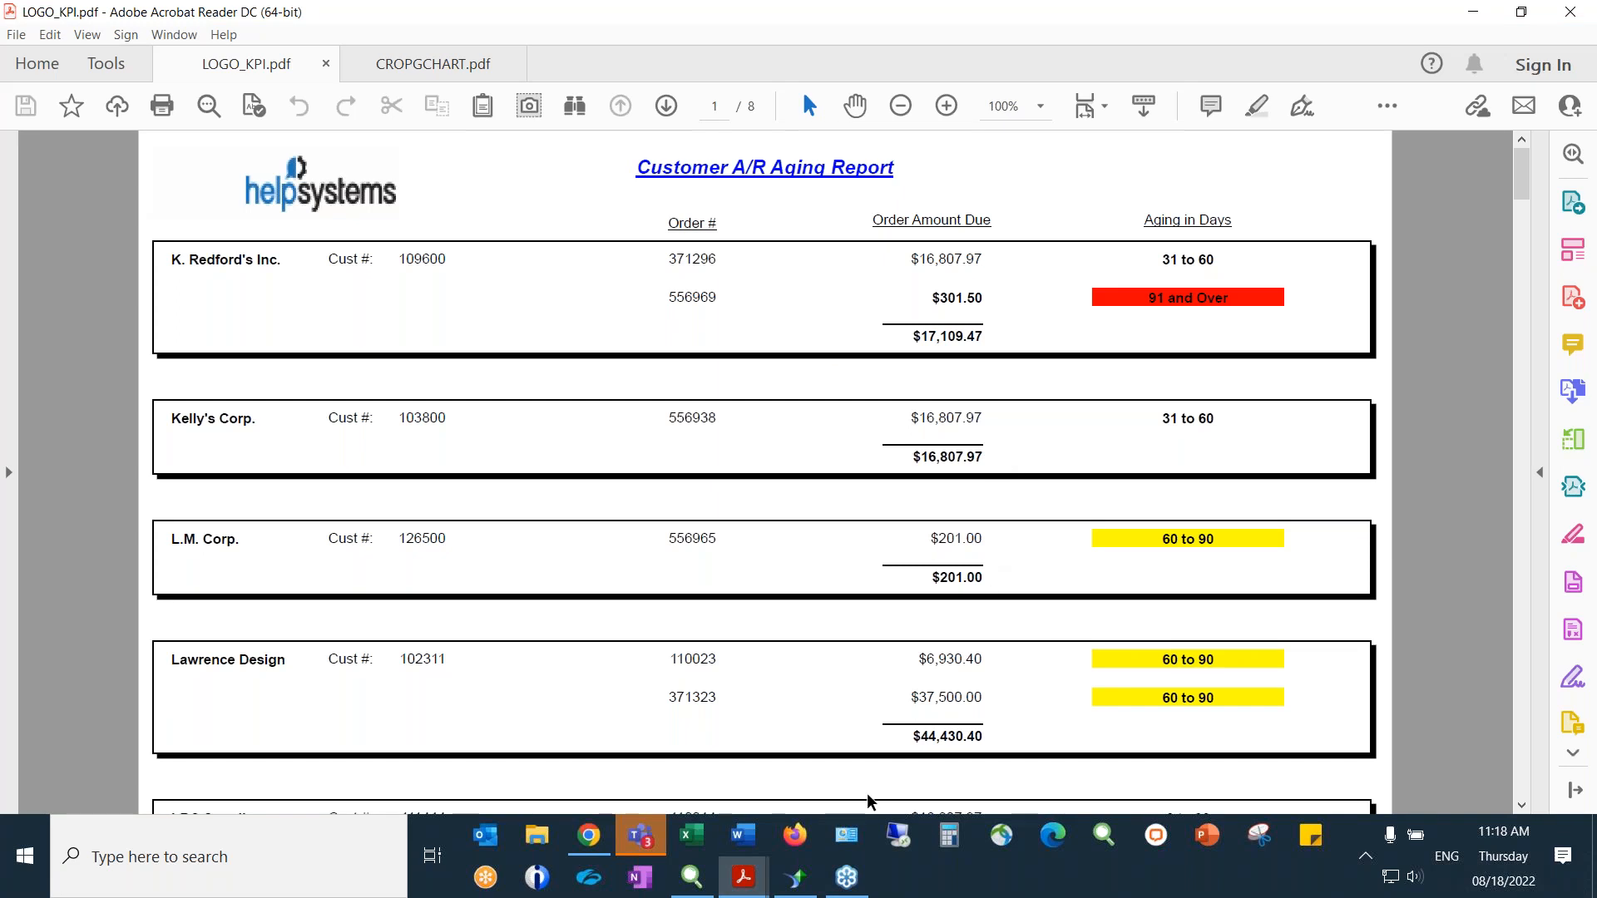
mouse_move(814, 877)
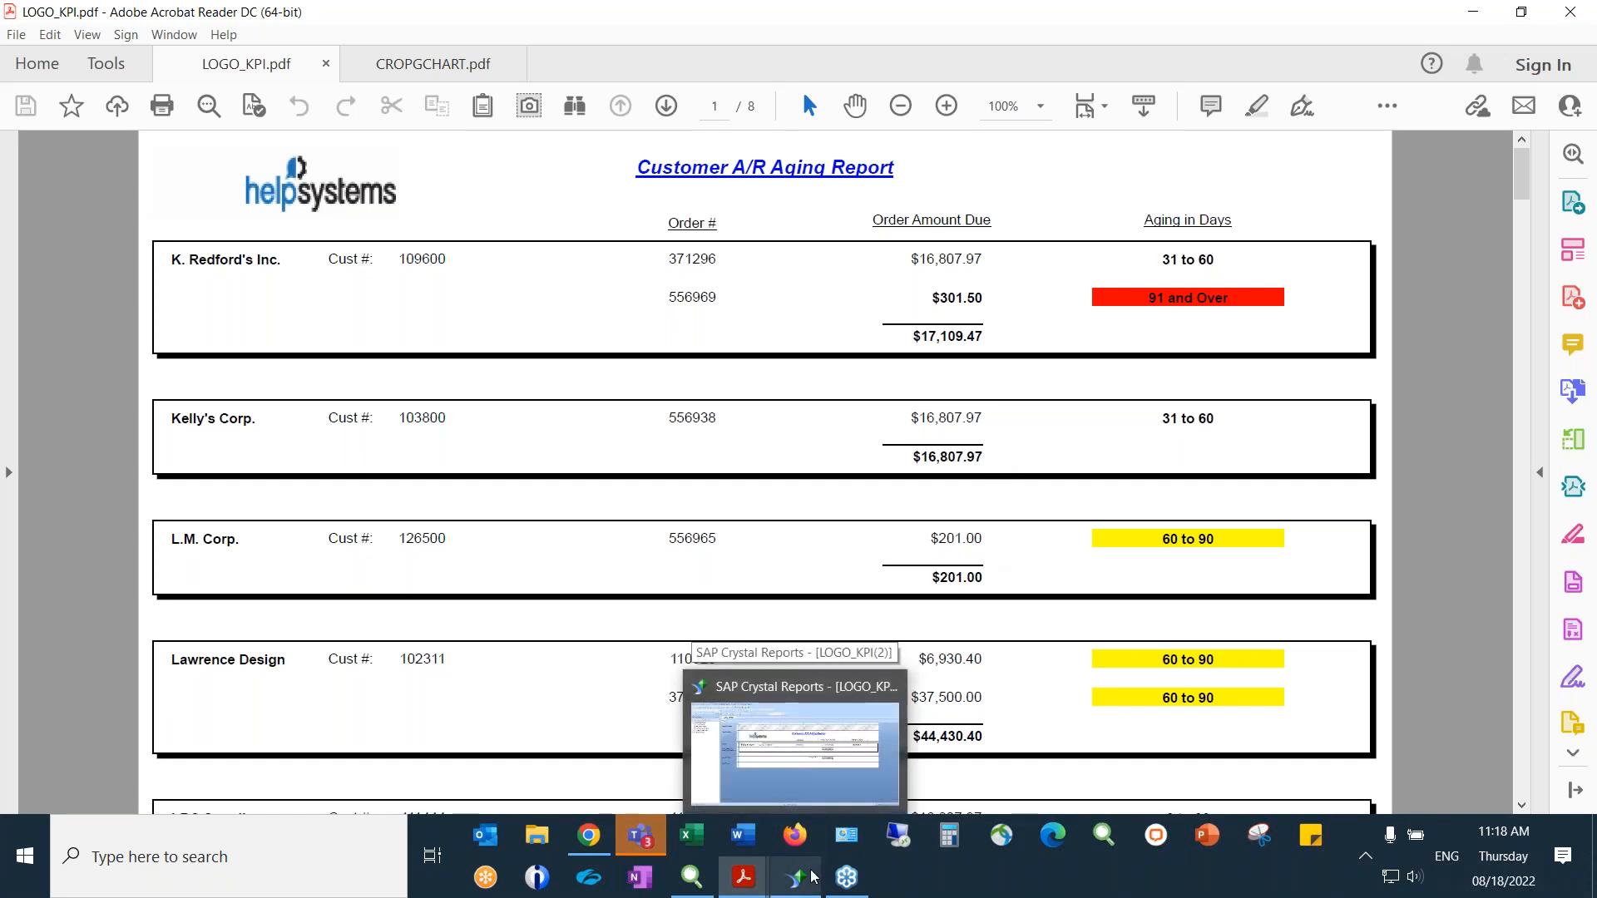
left_click(814, 877)
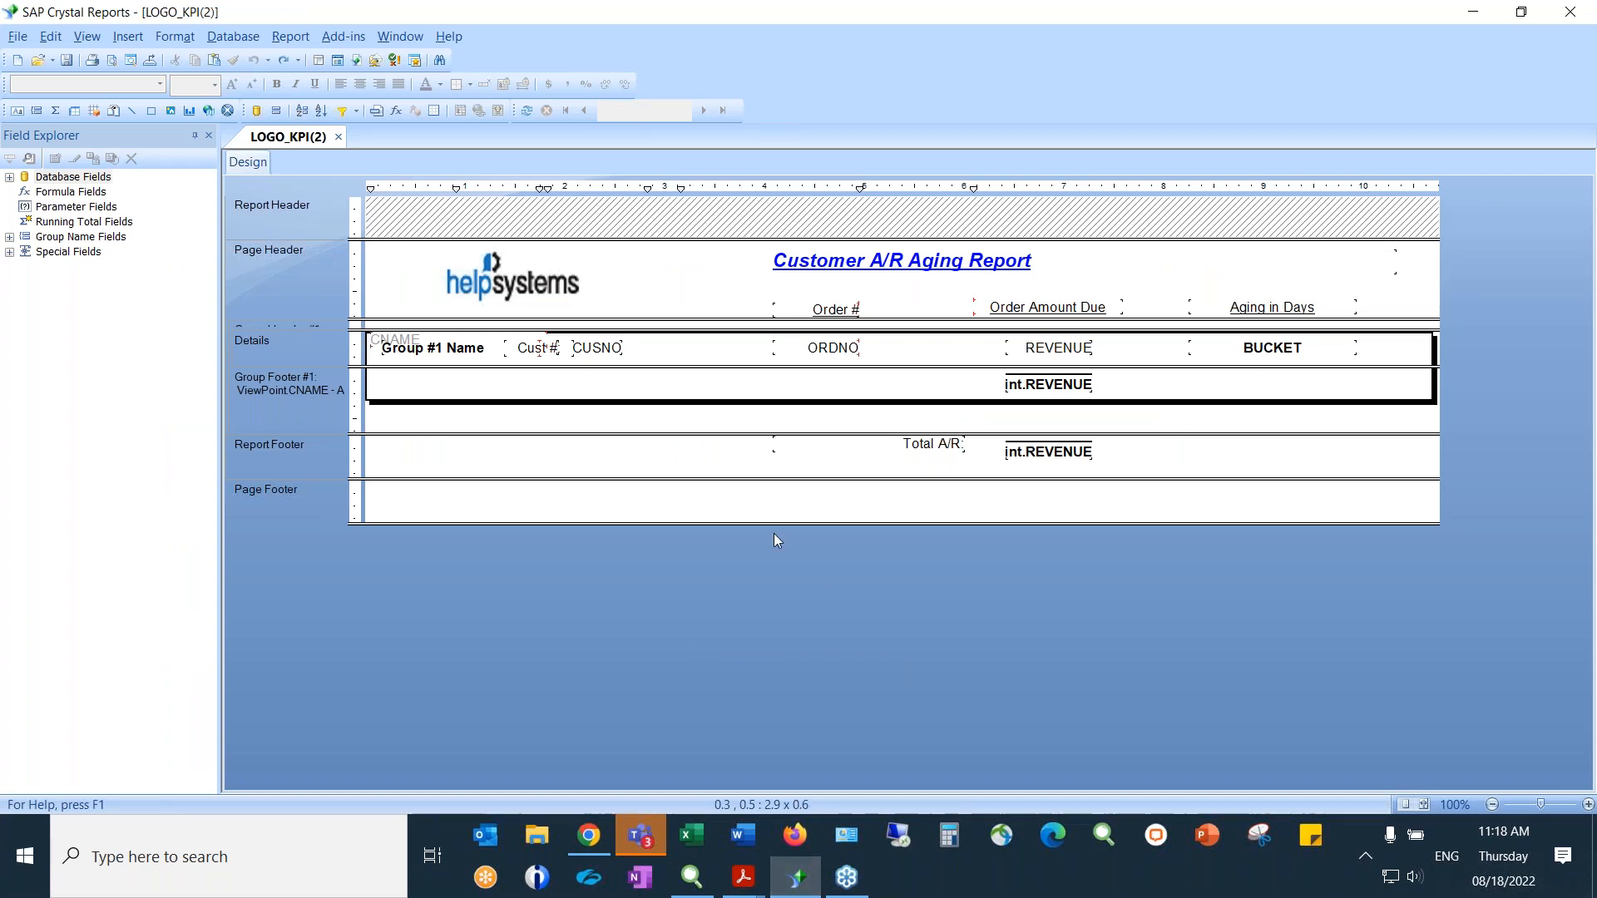
mouse_move(742, 877)
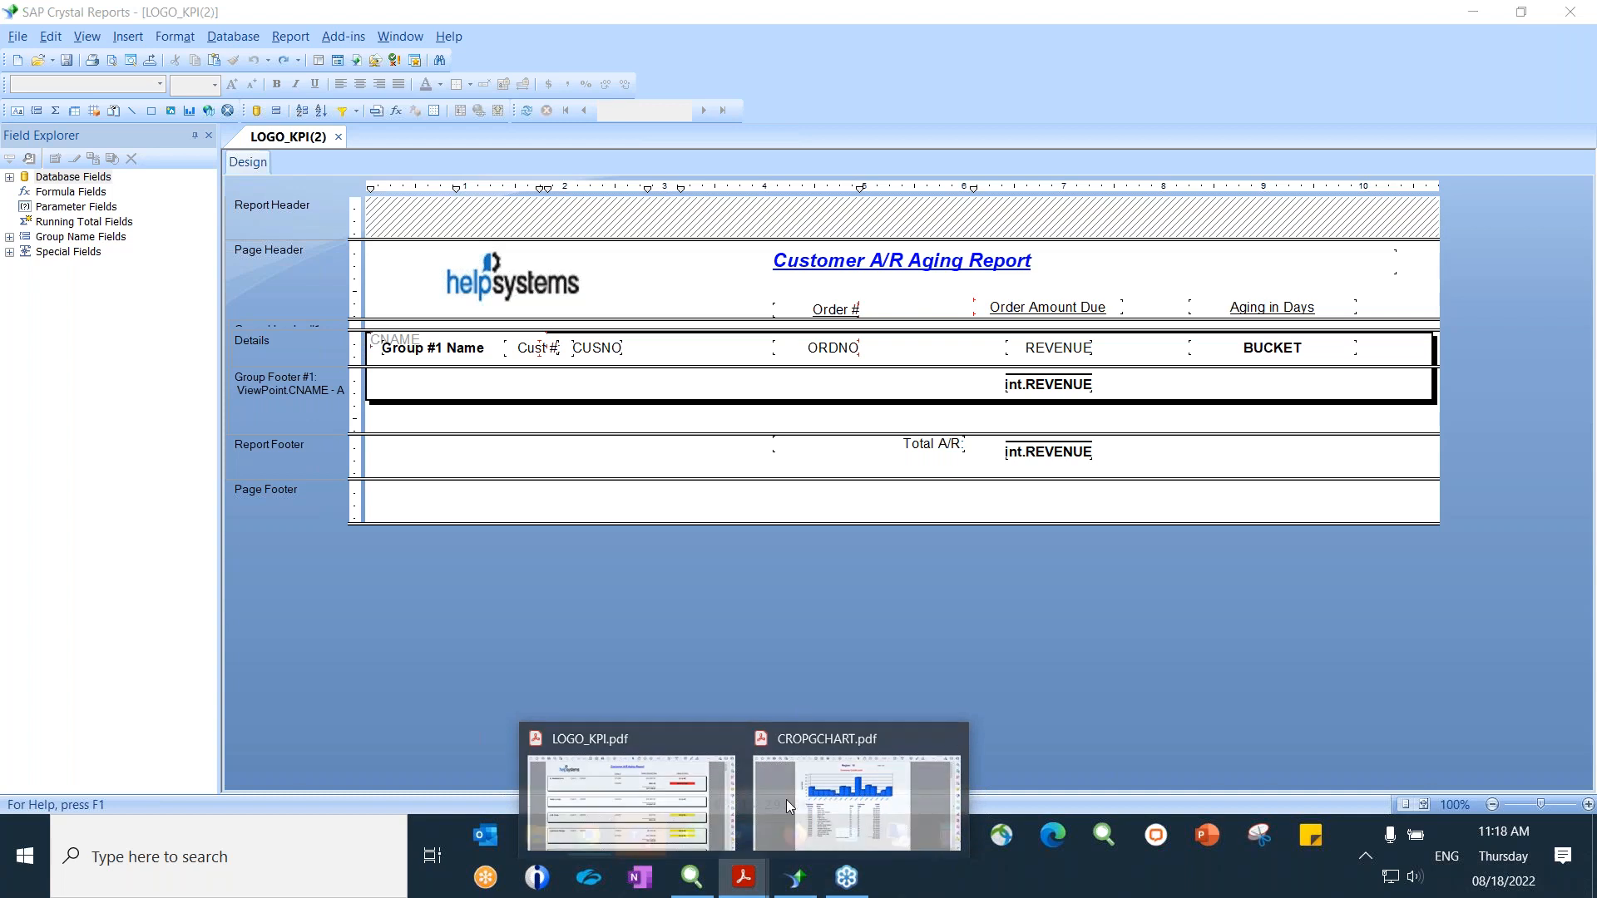
left_click(666, 765)
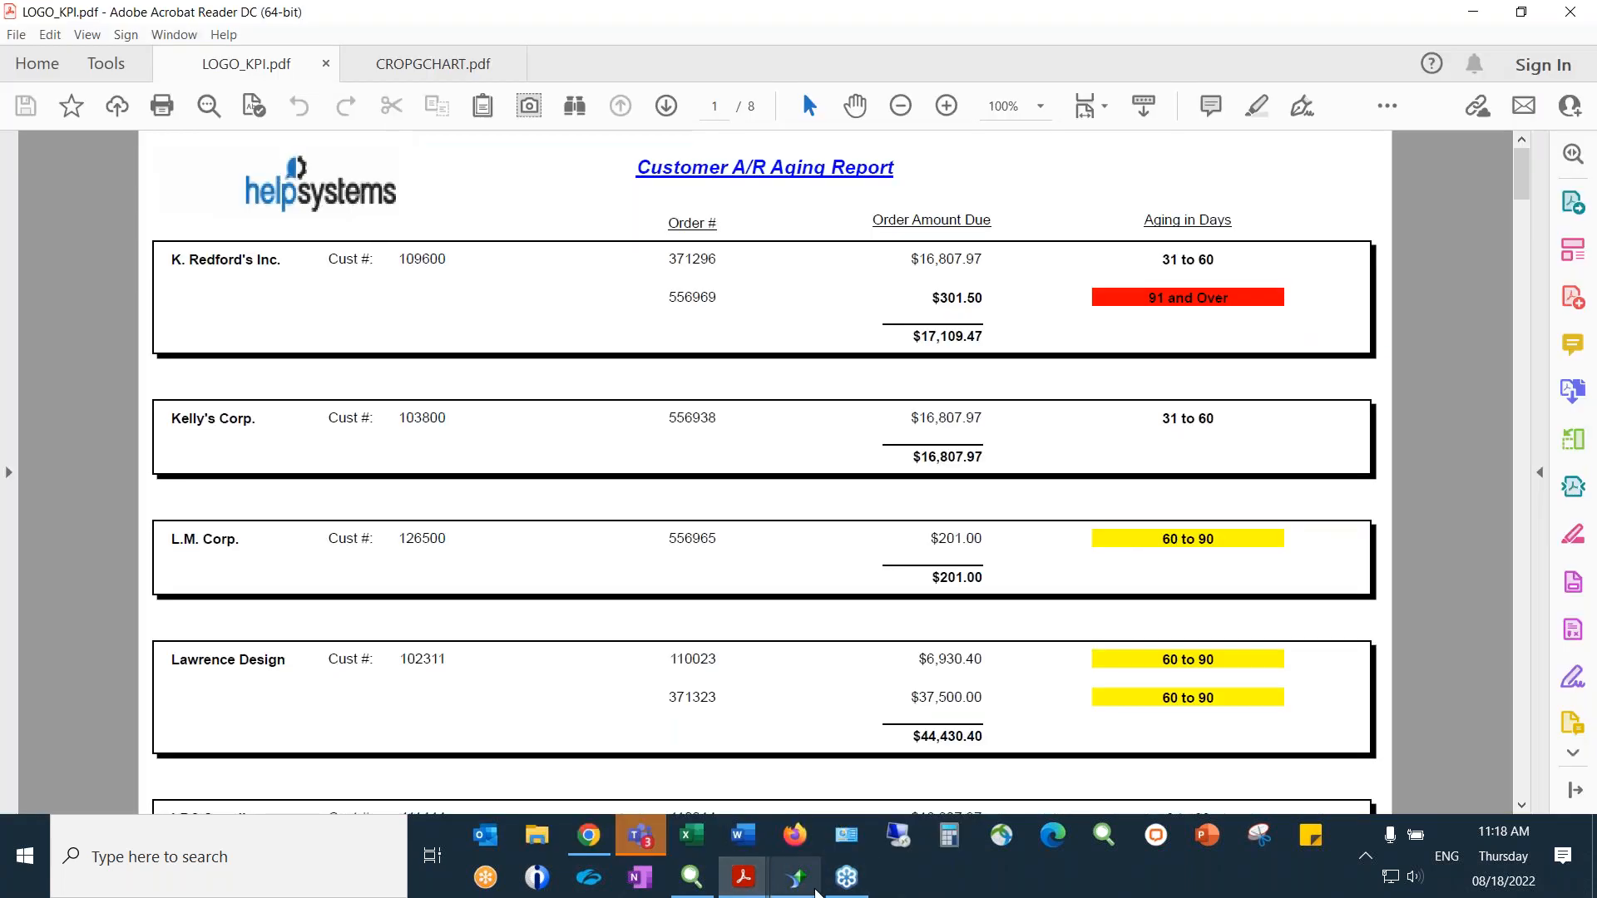
left_click(795, 877)
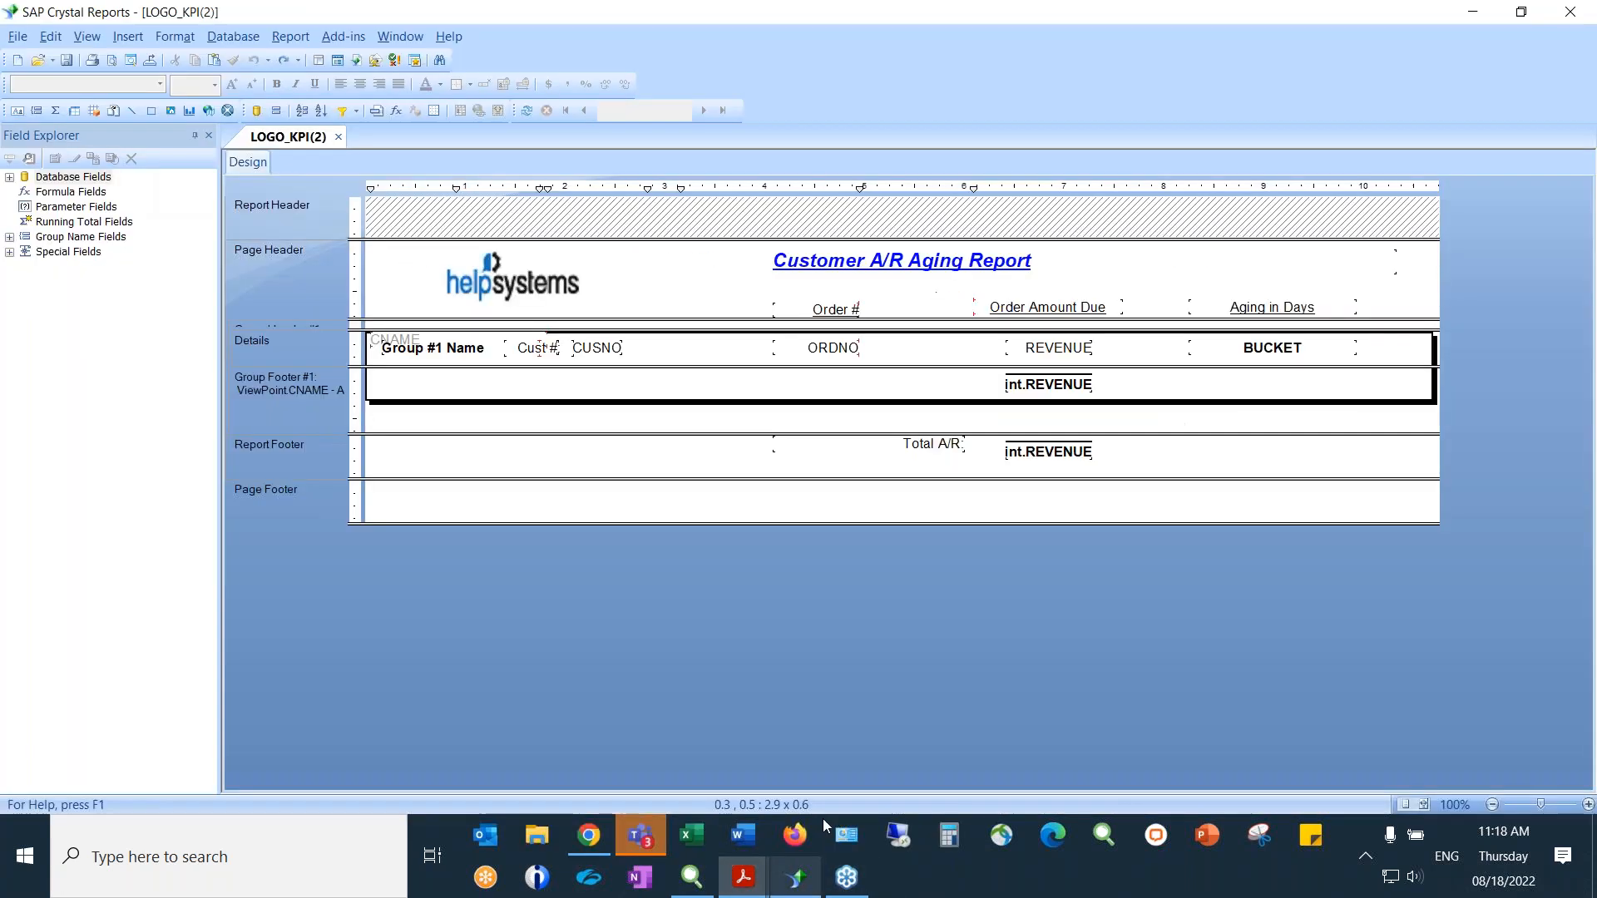
Open the file selection for inserting a picture into the report, and cancel without choosing an image
left_click(125, 37)
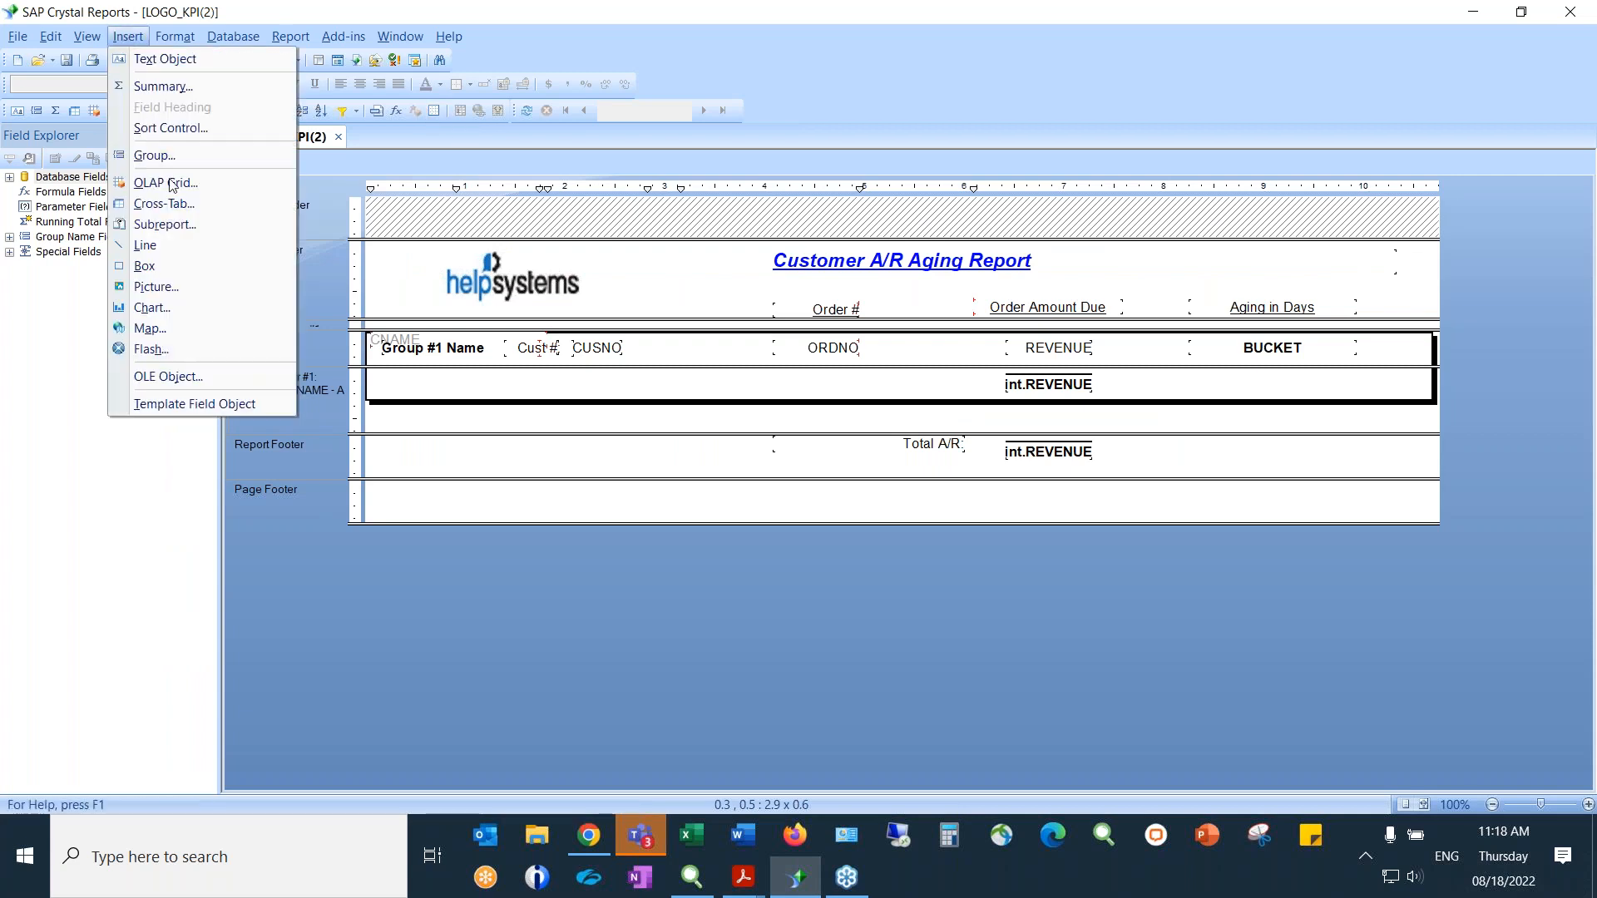
left_click(156, 286)
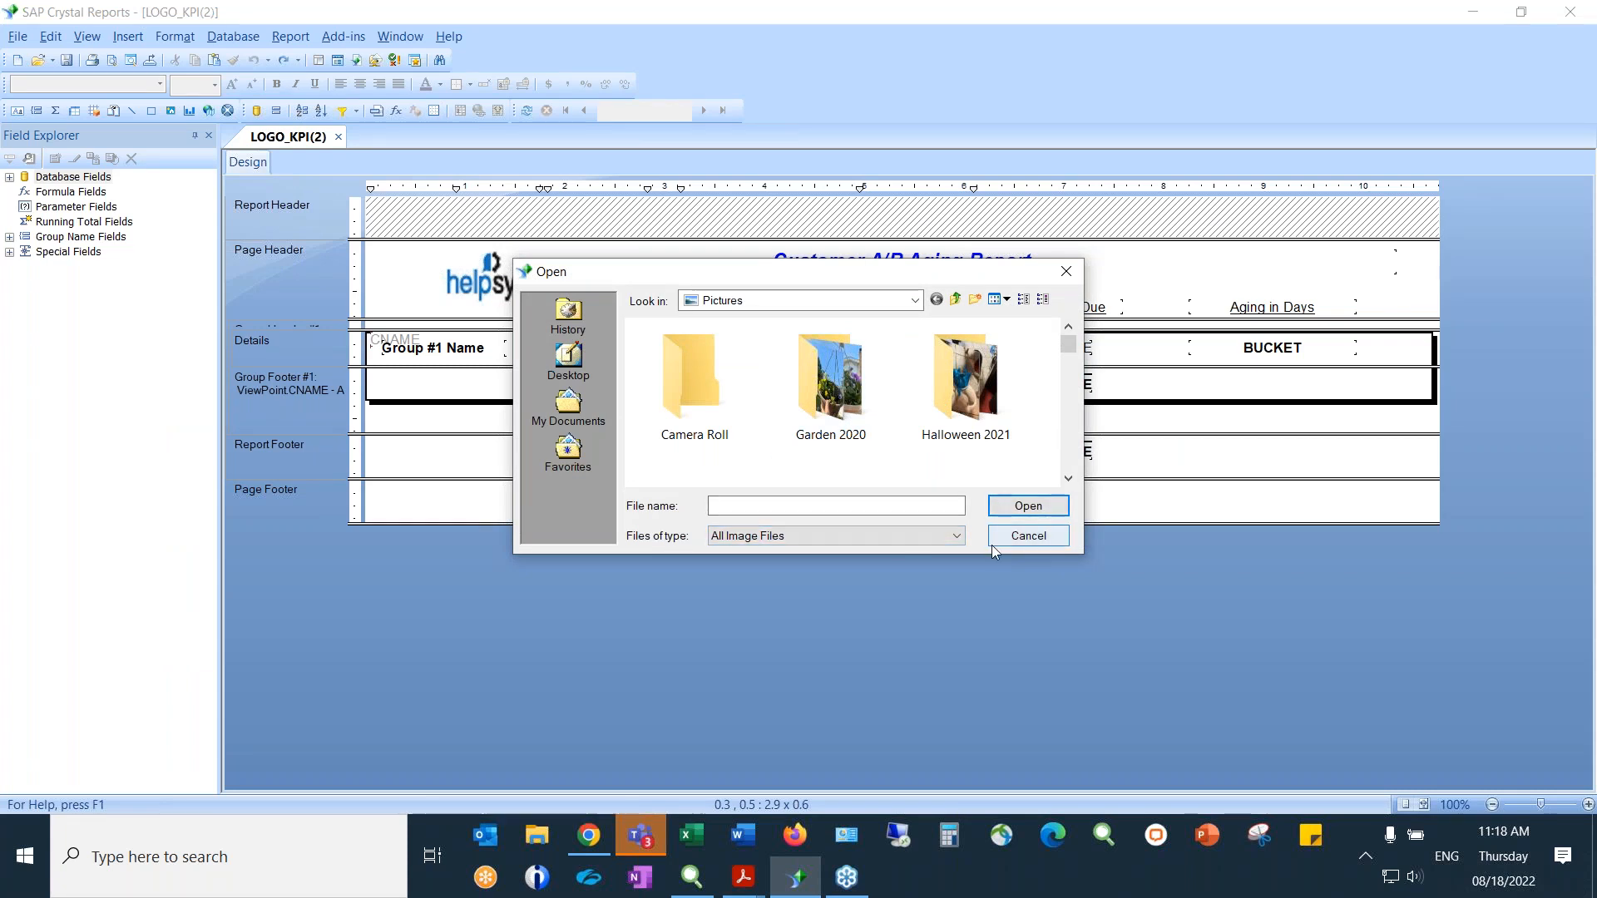
left_click(1028, 536)
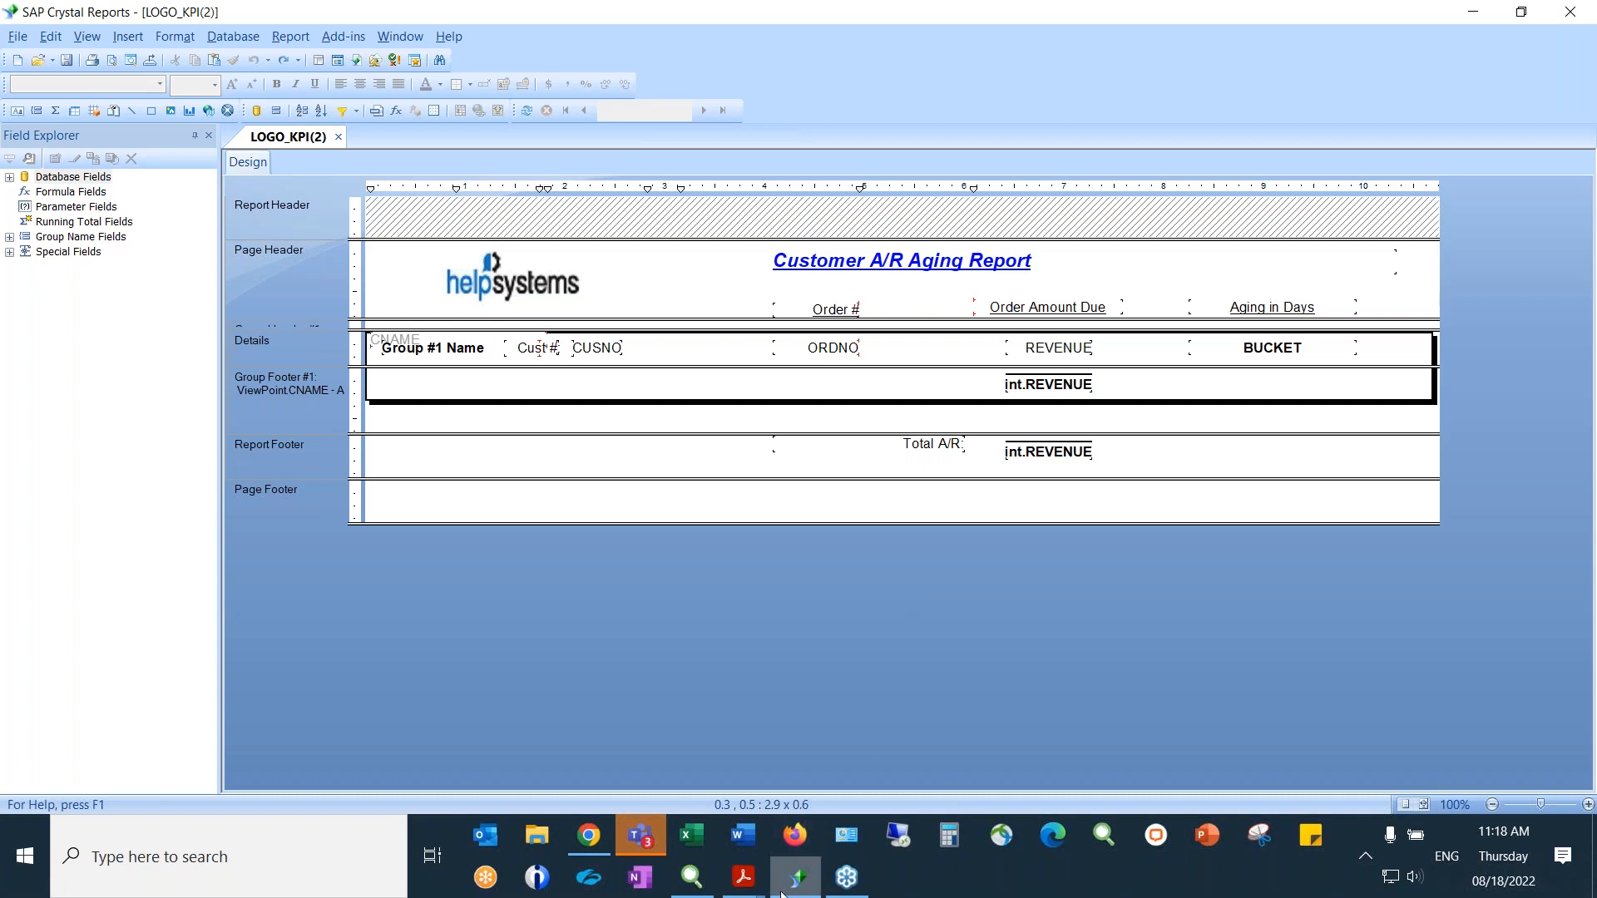
Close the LOGO_KPI report design and Crystal Reports without saving the changes
left_click(1564, 15)
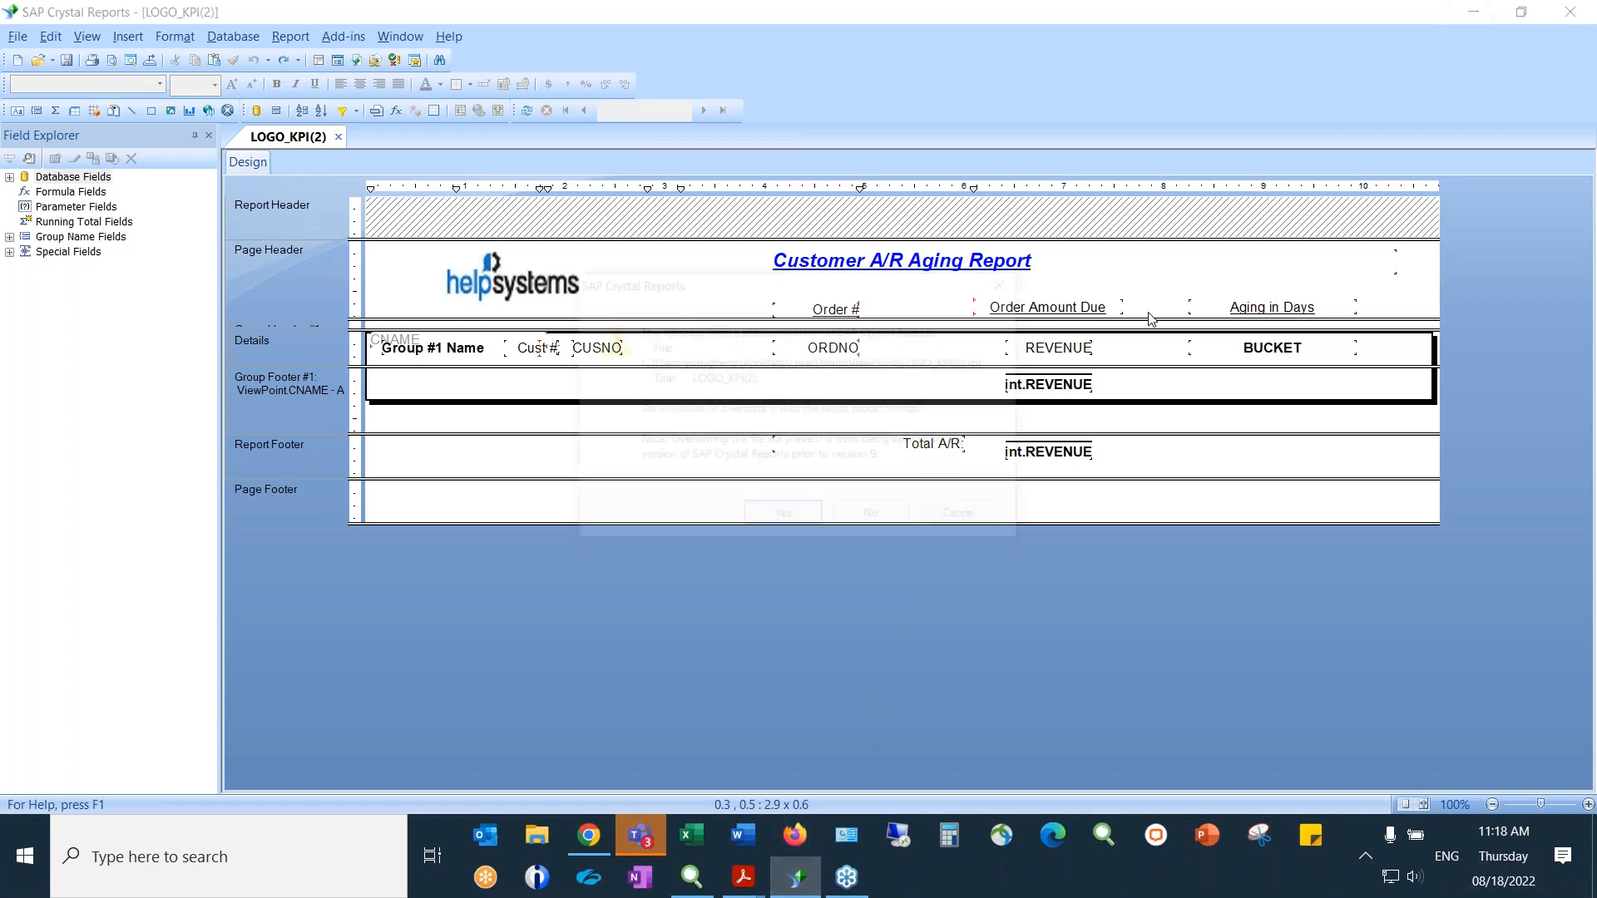
left_click(905, 519)
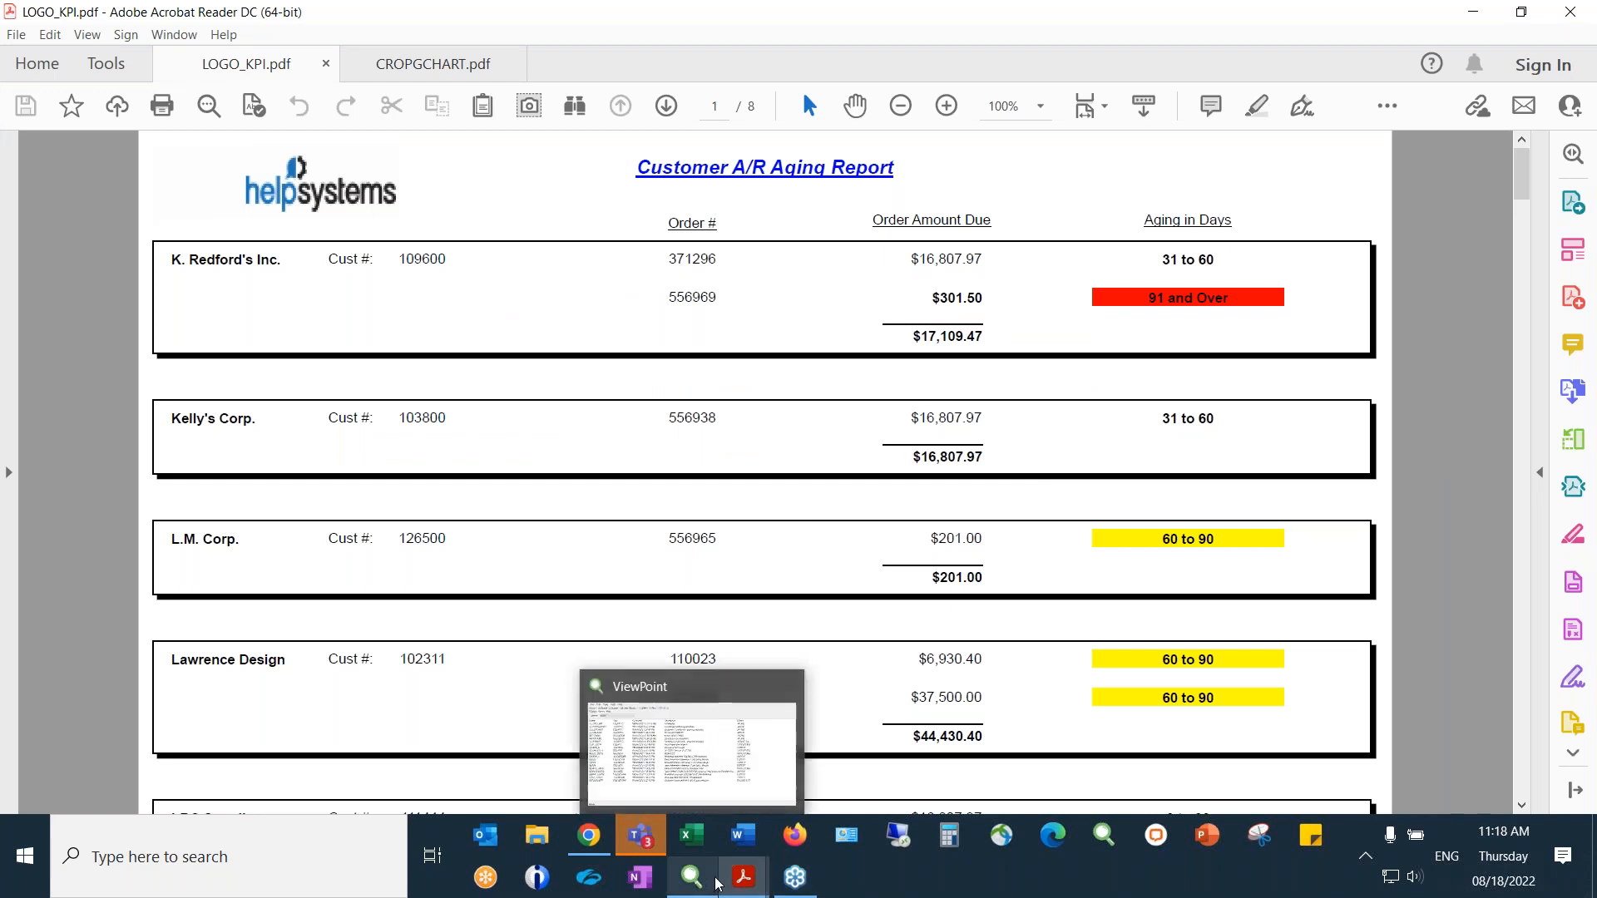
Show CROPGCHART.pdf in Acrobat Reader at 100% zoom
left_click(455, 61)
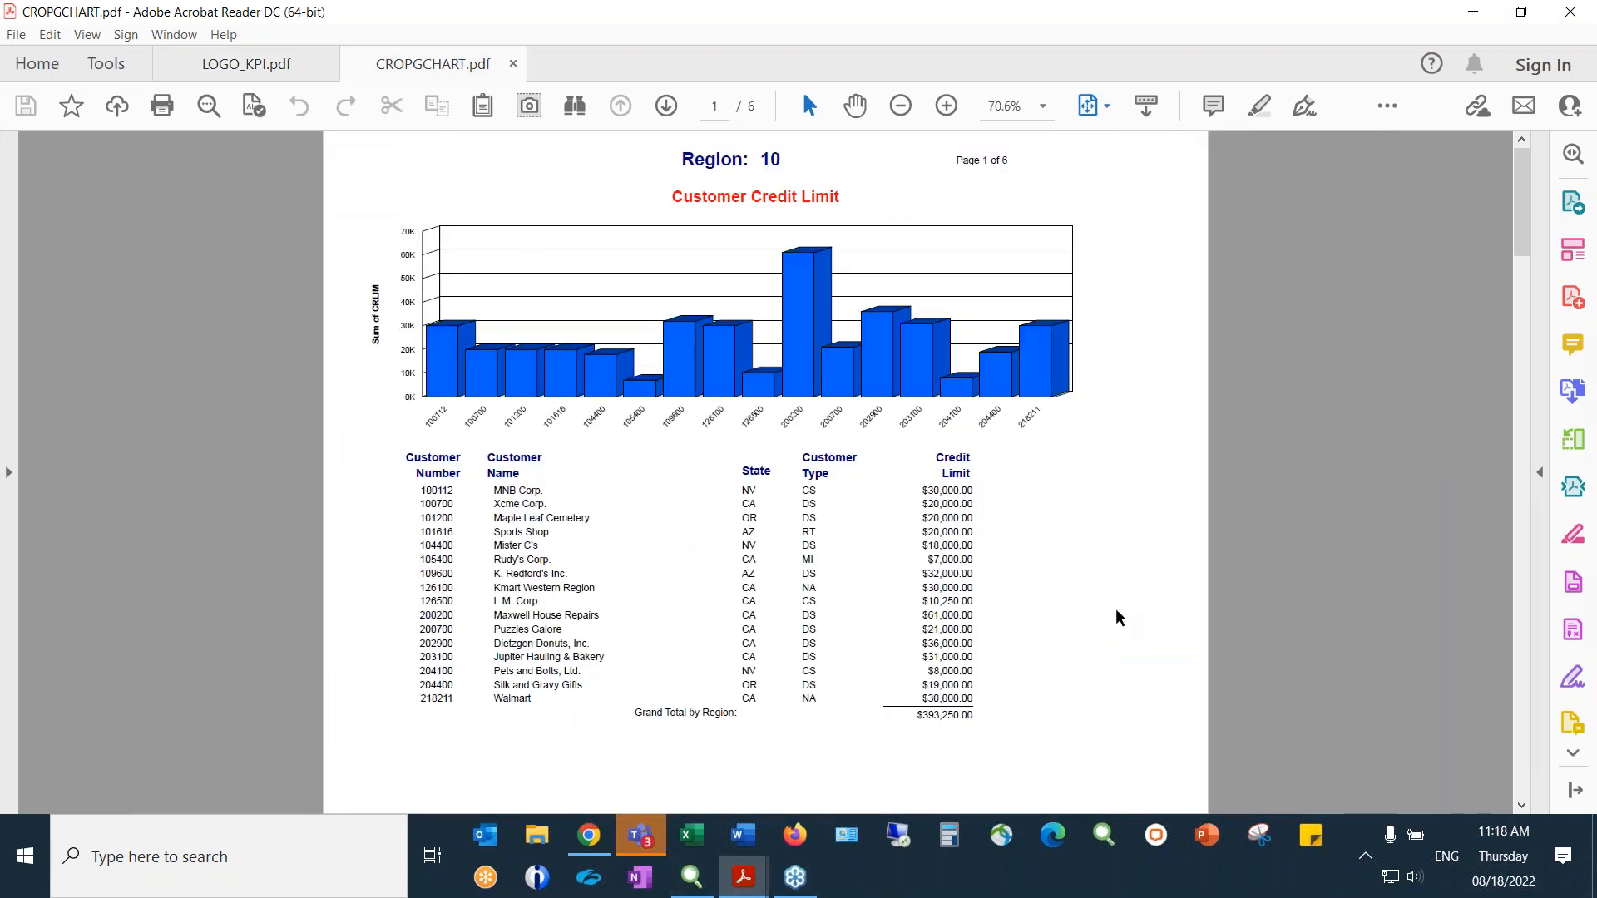
left_click(950, 105)
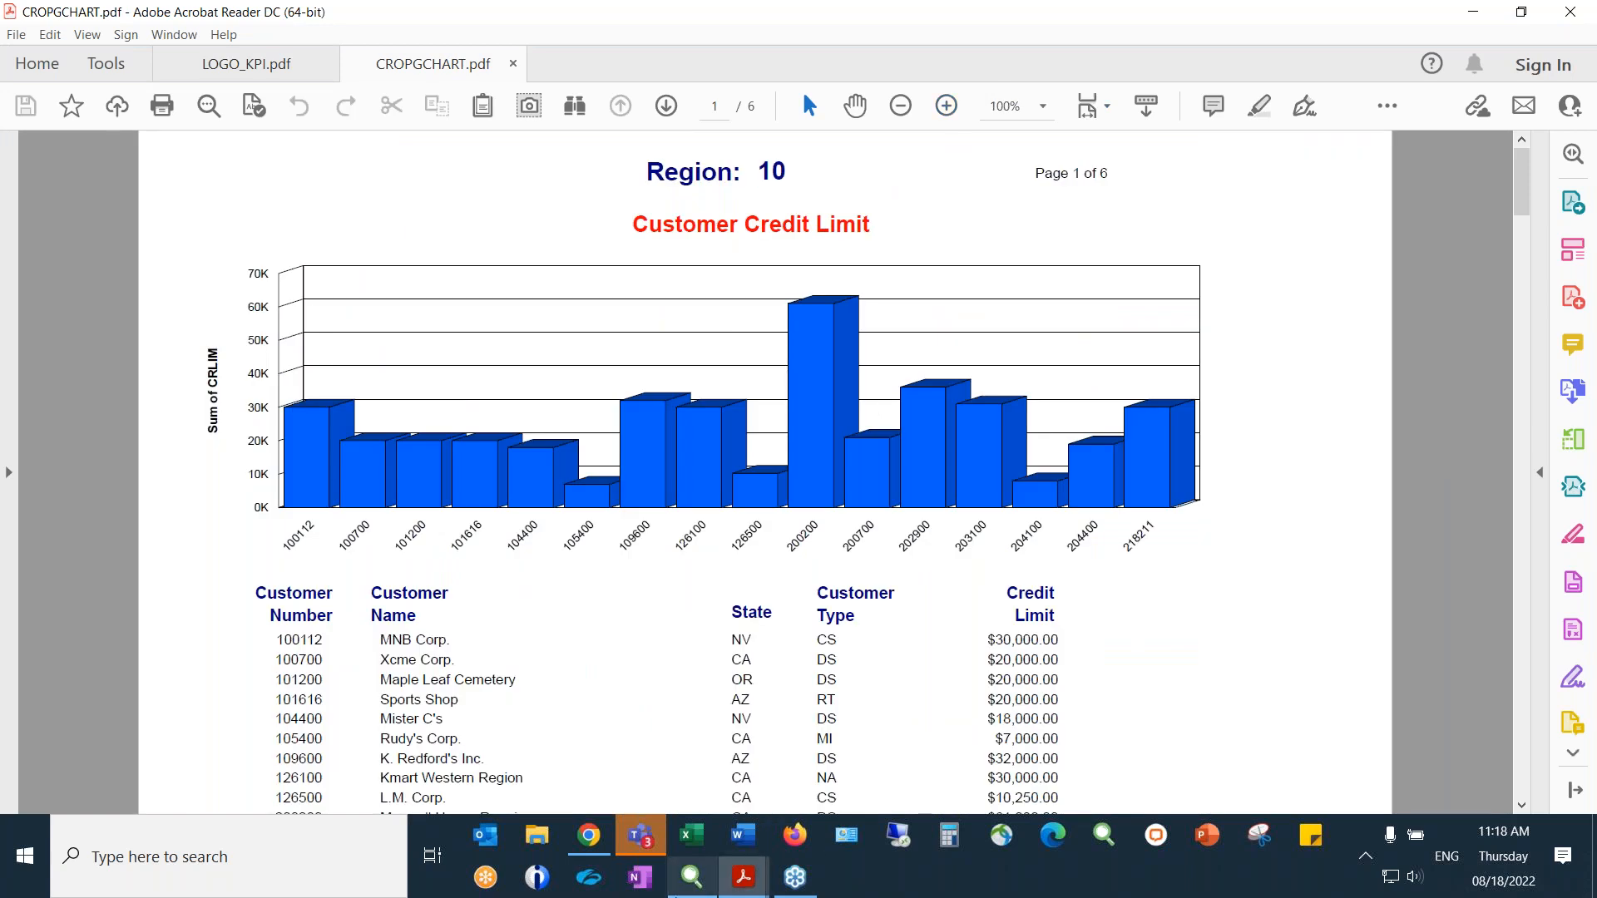
Switch to ViewPoint and open the recent report CROPGCHART in library JACKIE for design
left_click(692, 877)
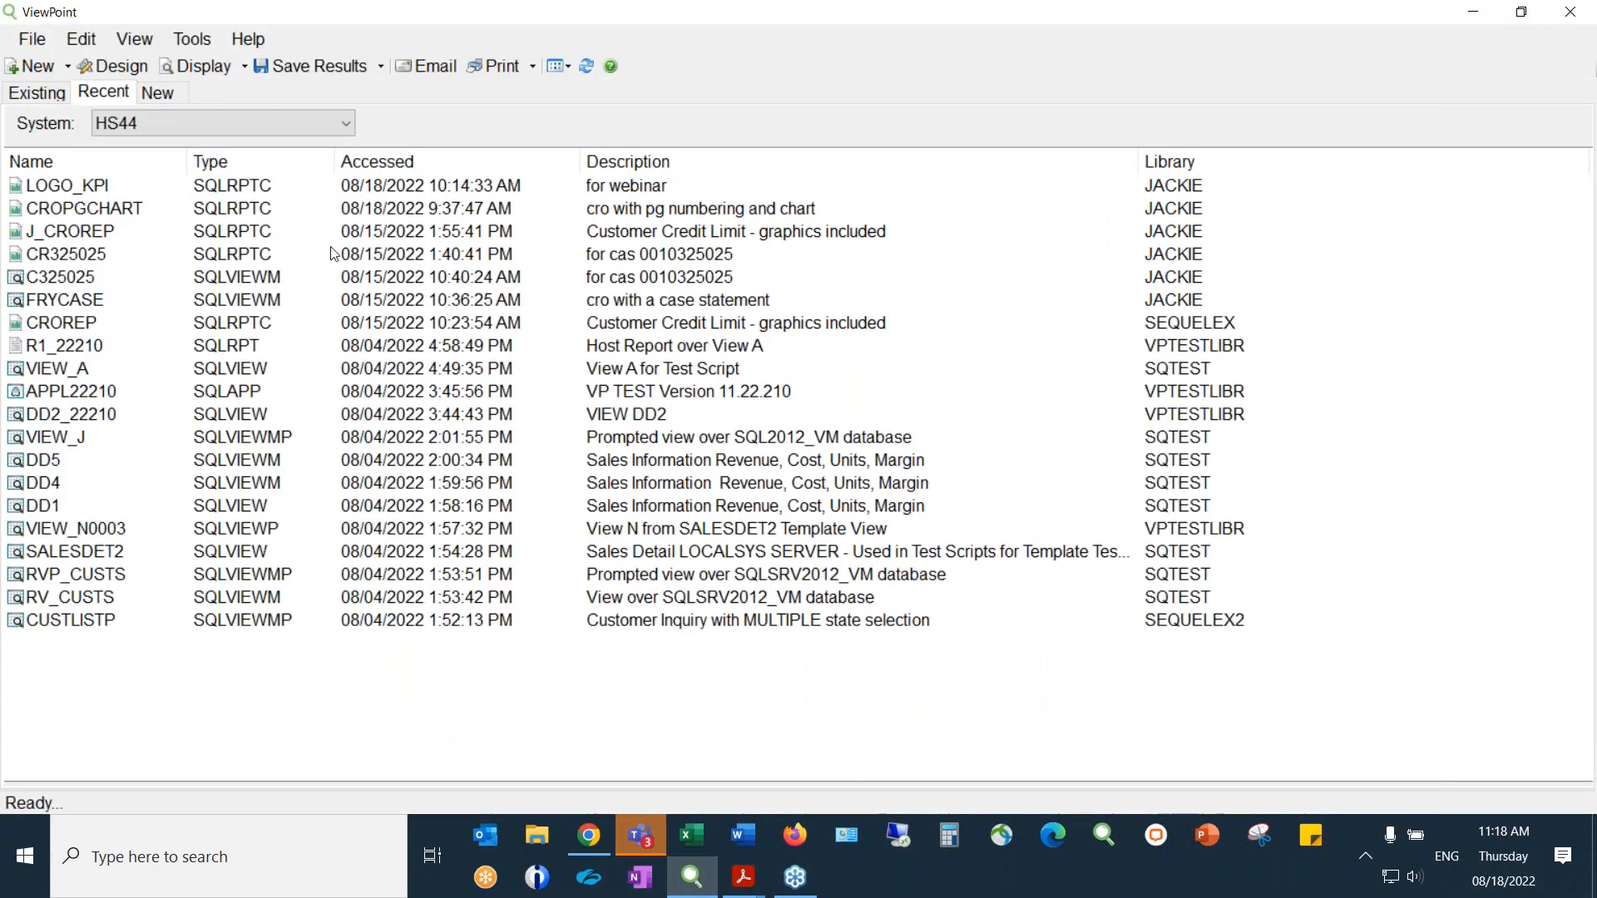
right_click(96, 207)
left_click(154, 246)
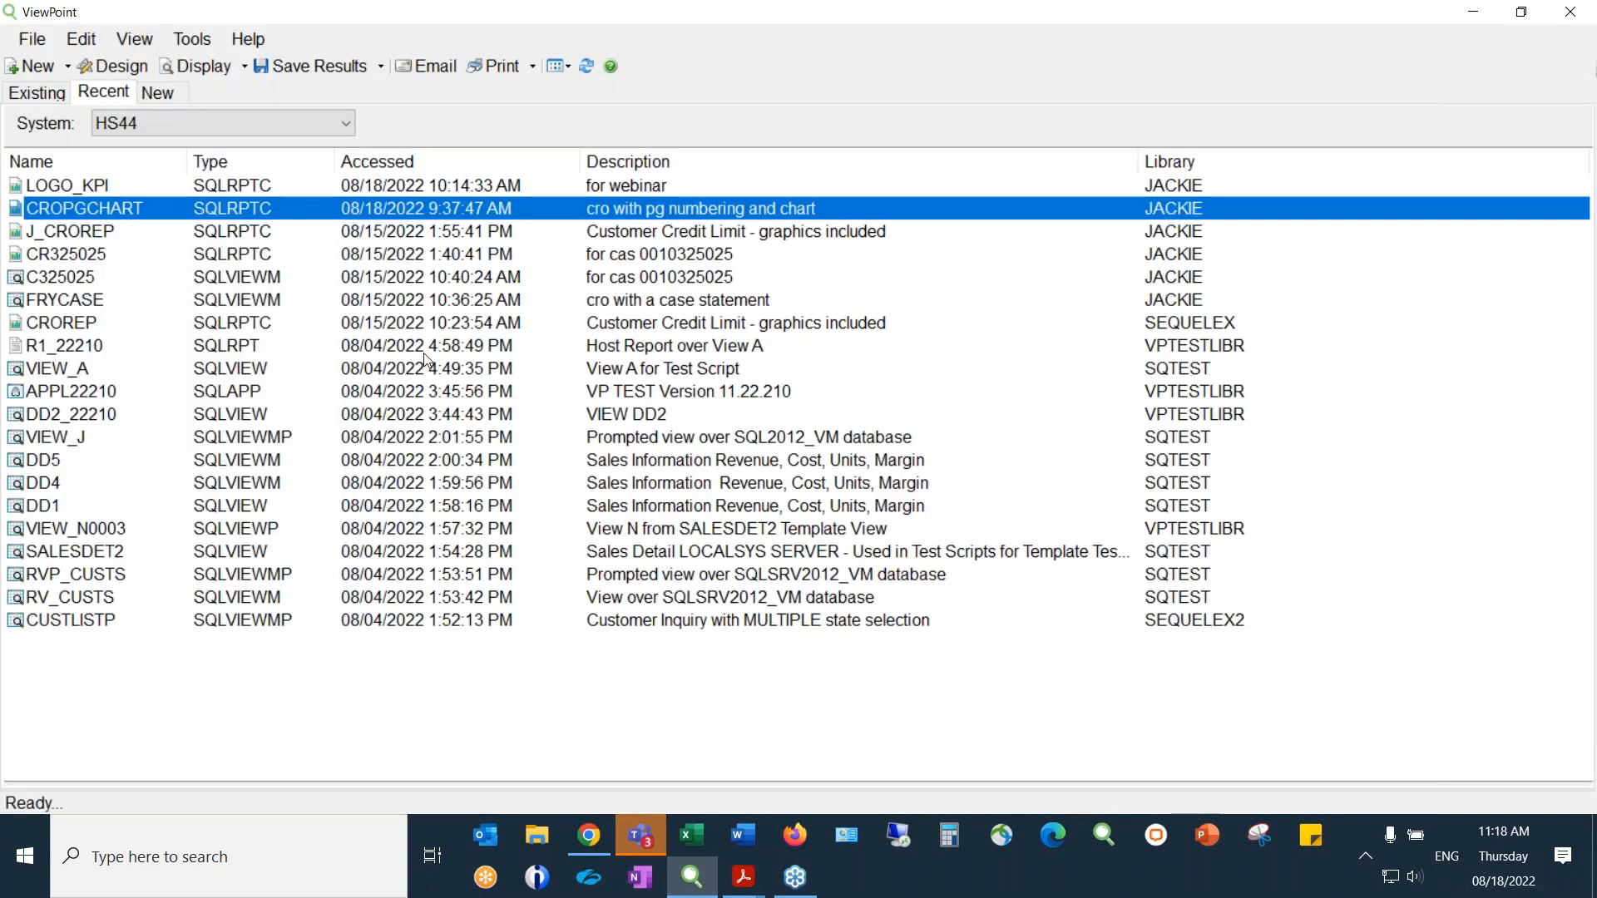
Examine the credit limit charts by region in CROPGCHART.pdf through page 3, and return to page 1
mouse_move(698, 888)
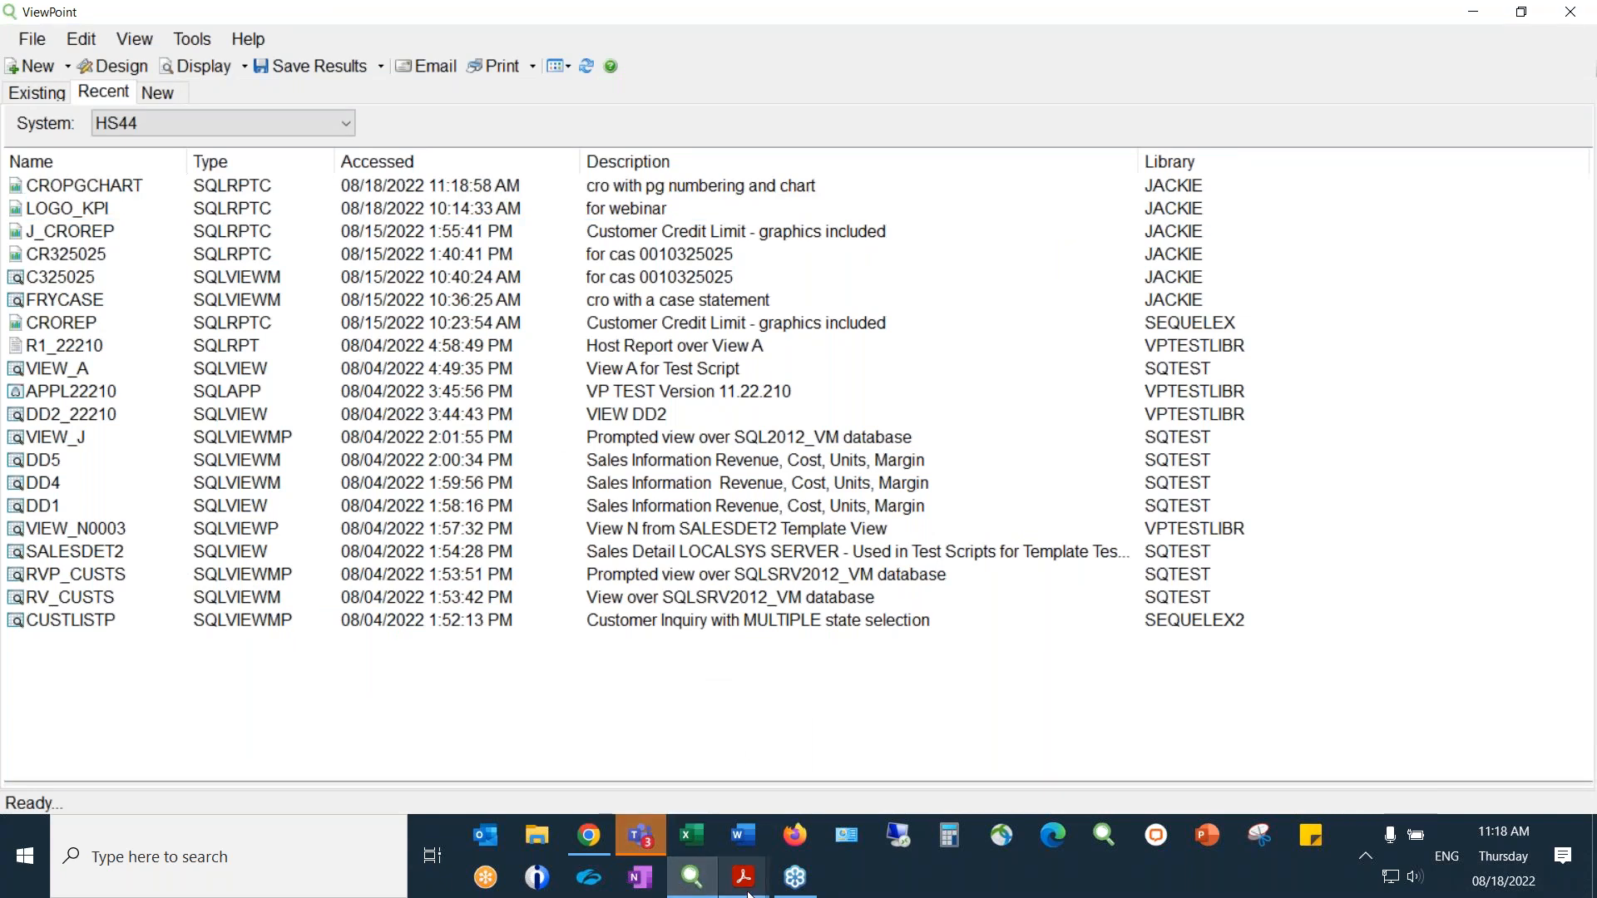
mouse_move(743, 877)
left_click(805, 737)
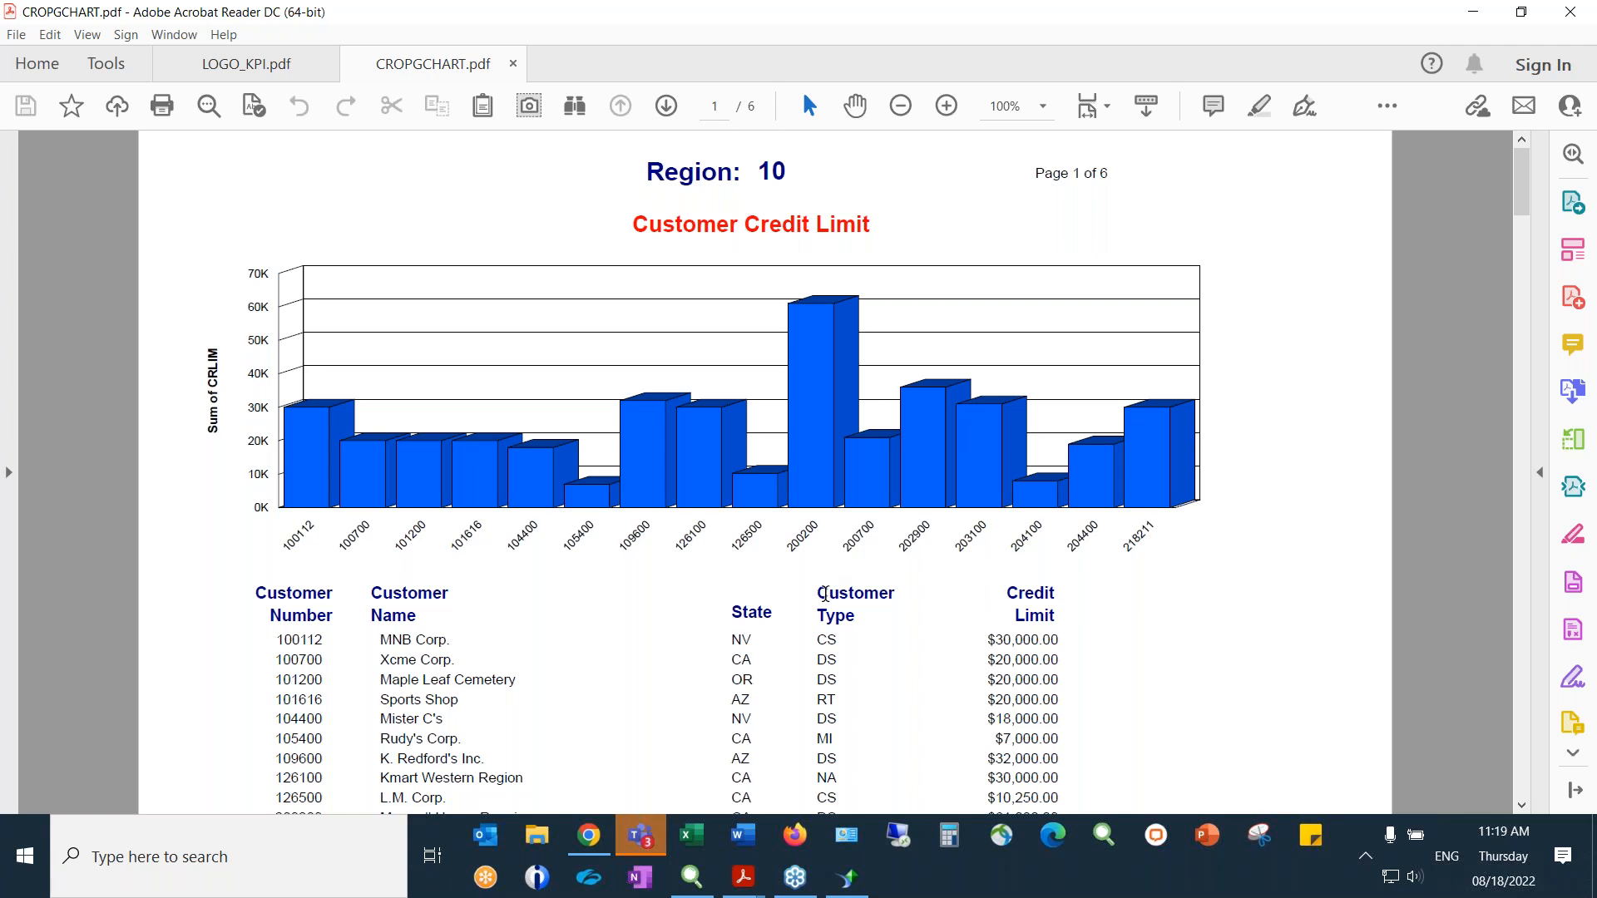
left_click(667, 109)
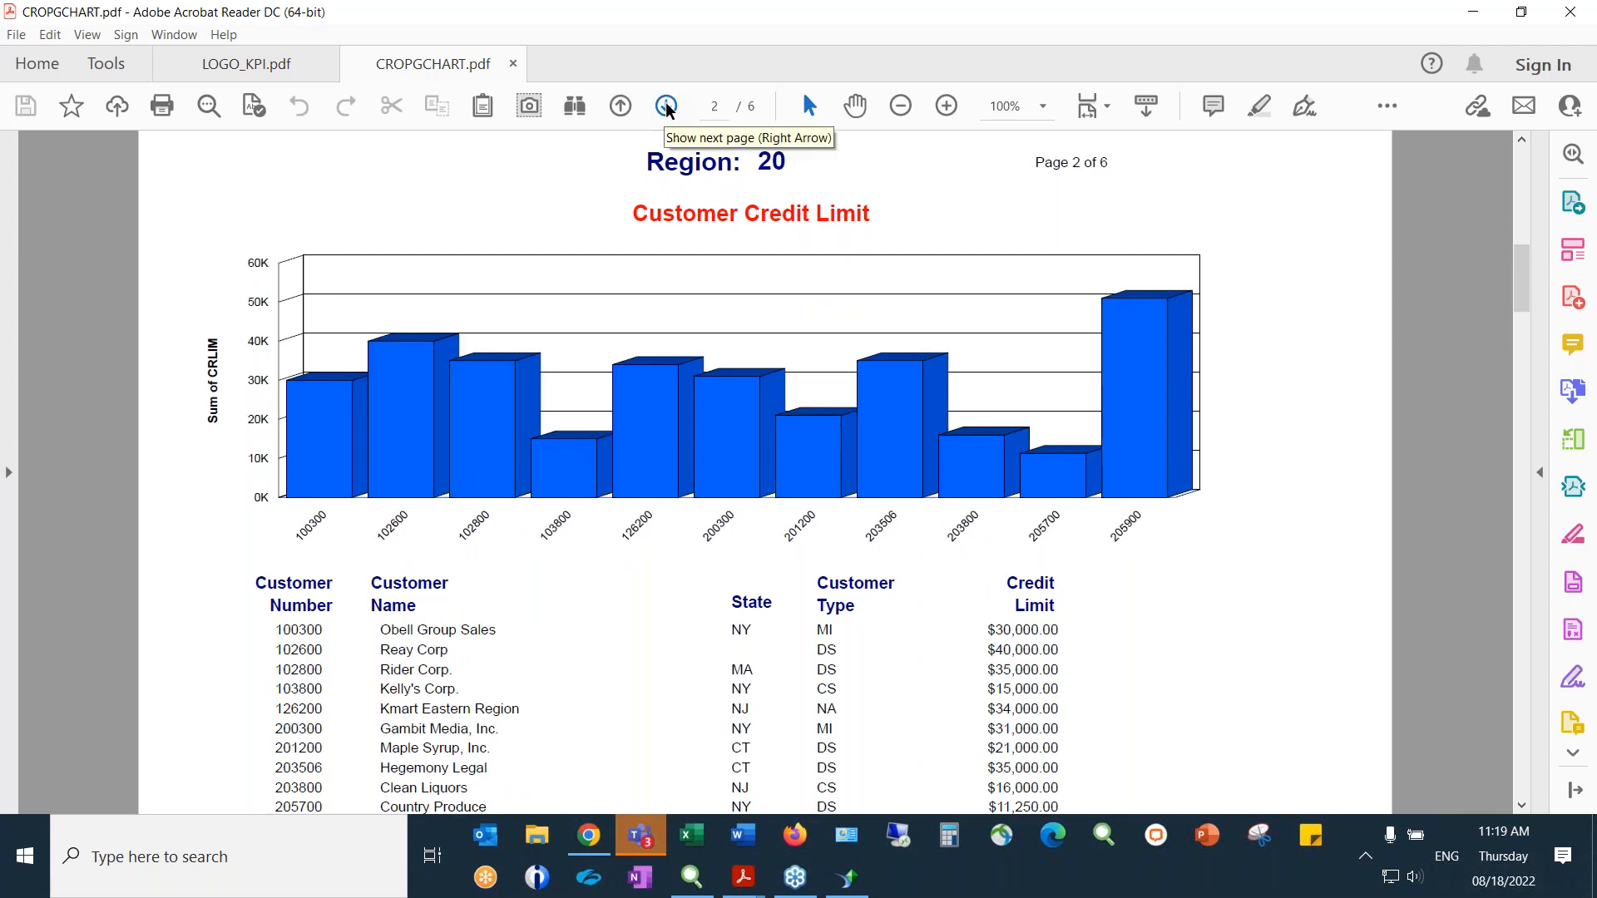
left_click(667, 106)
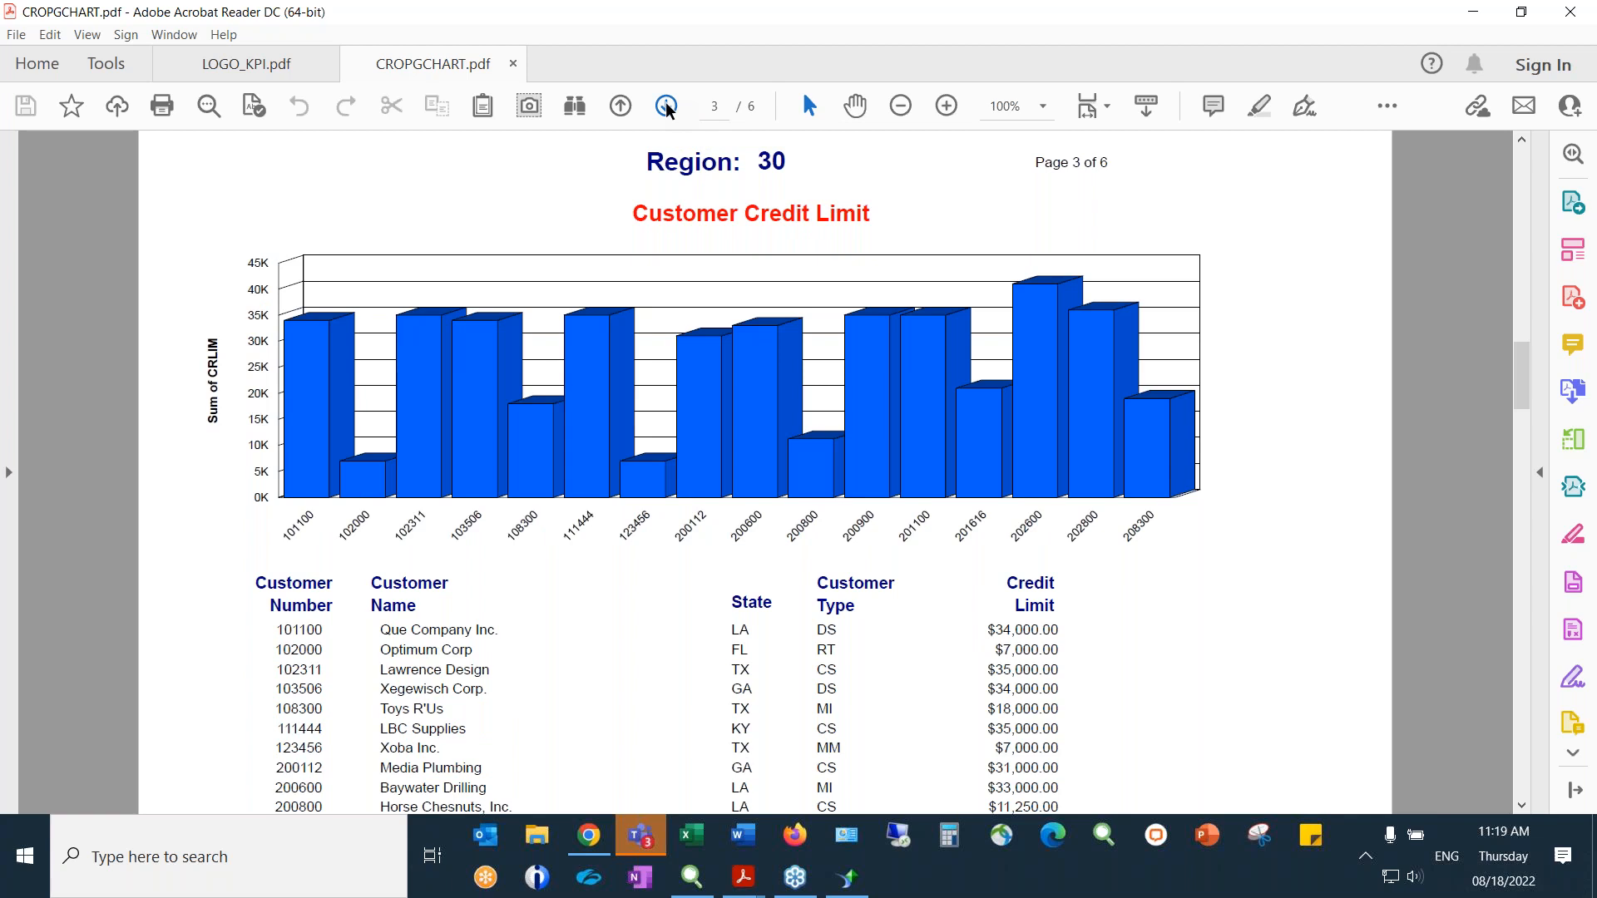
left_click(620, 106)
left_click(619, 106)
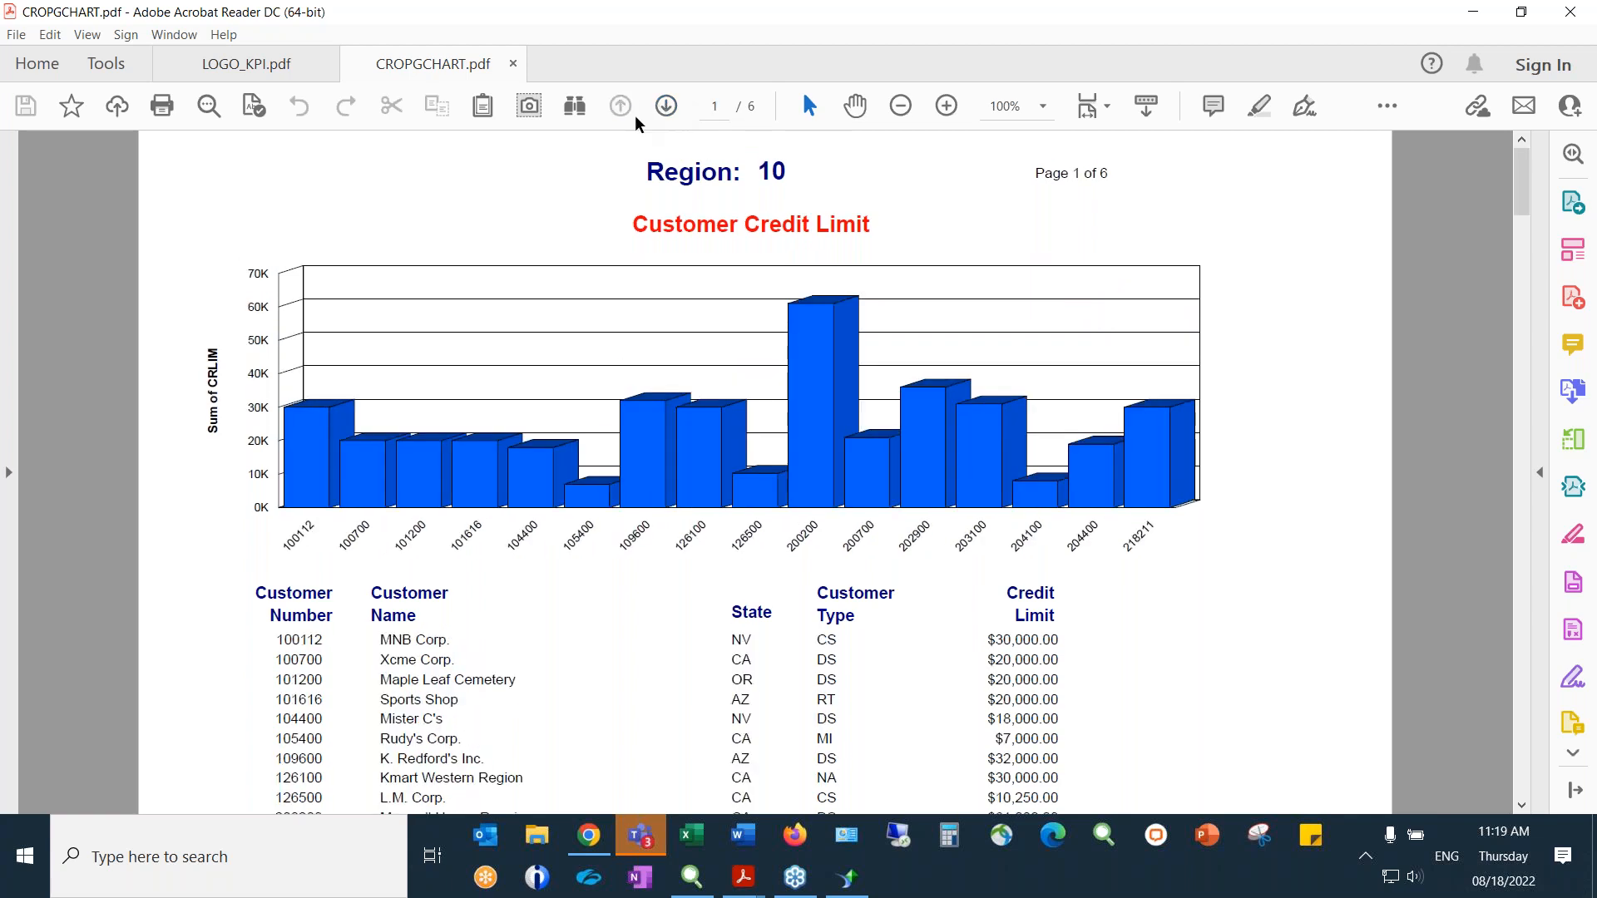
Switch to Crystal Reports, enlarge the Report Header of CROPGCHART, and insert a 5.0 x 3.0 in chart there
left_click(846, 880)
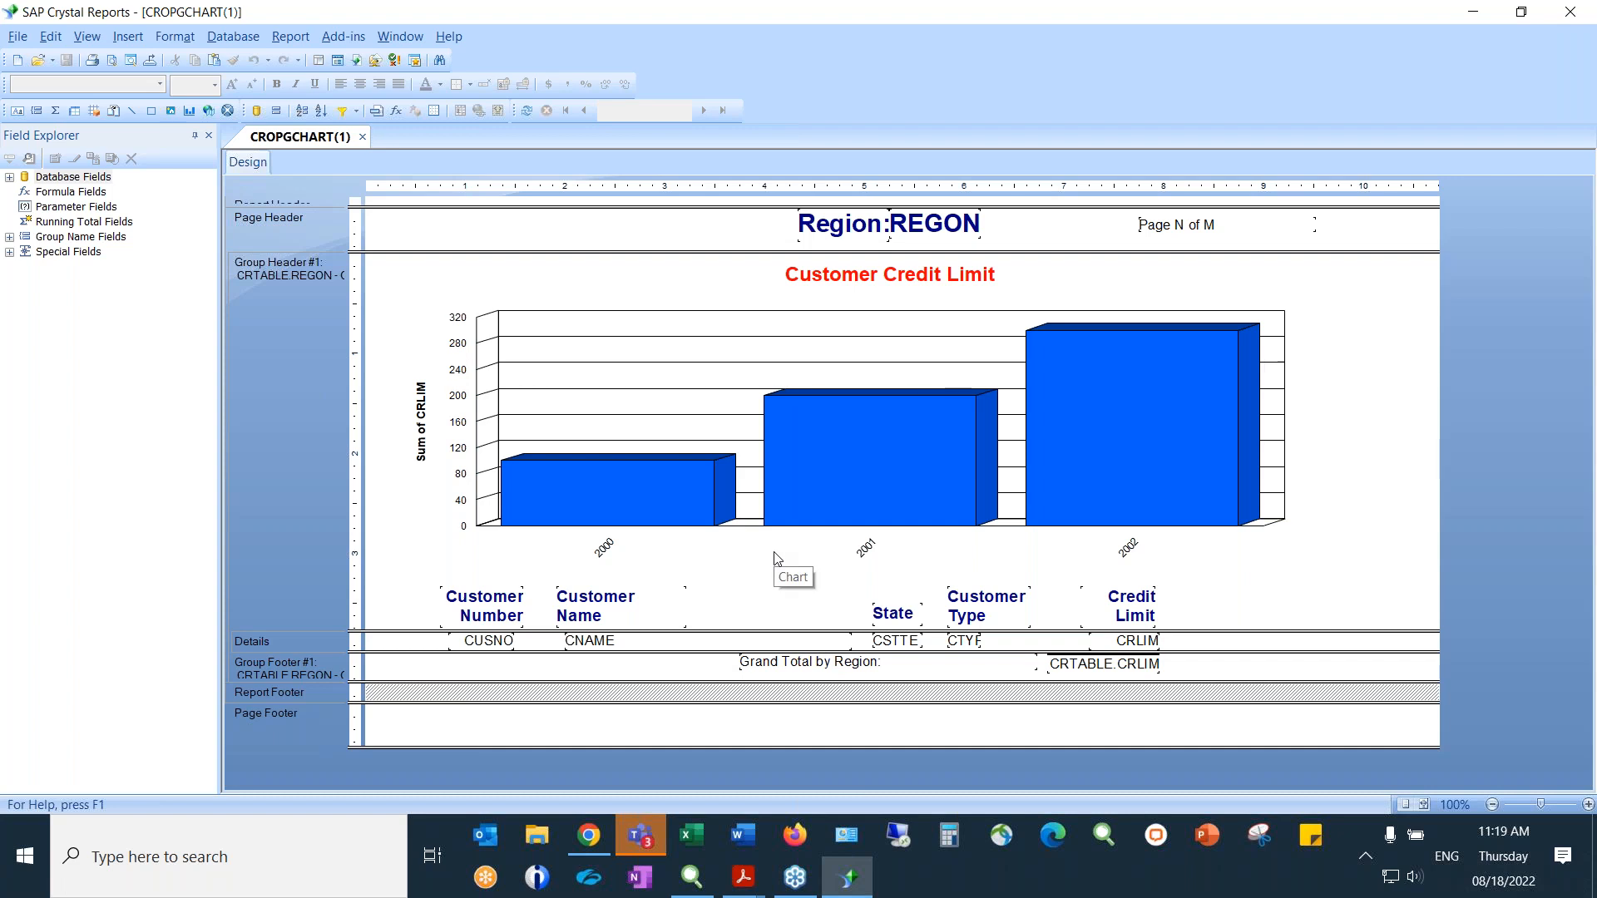
left_click_drag(379, 206, 380, 227)
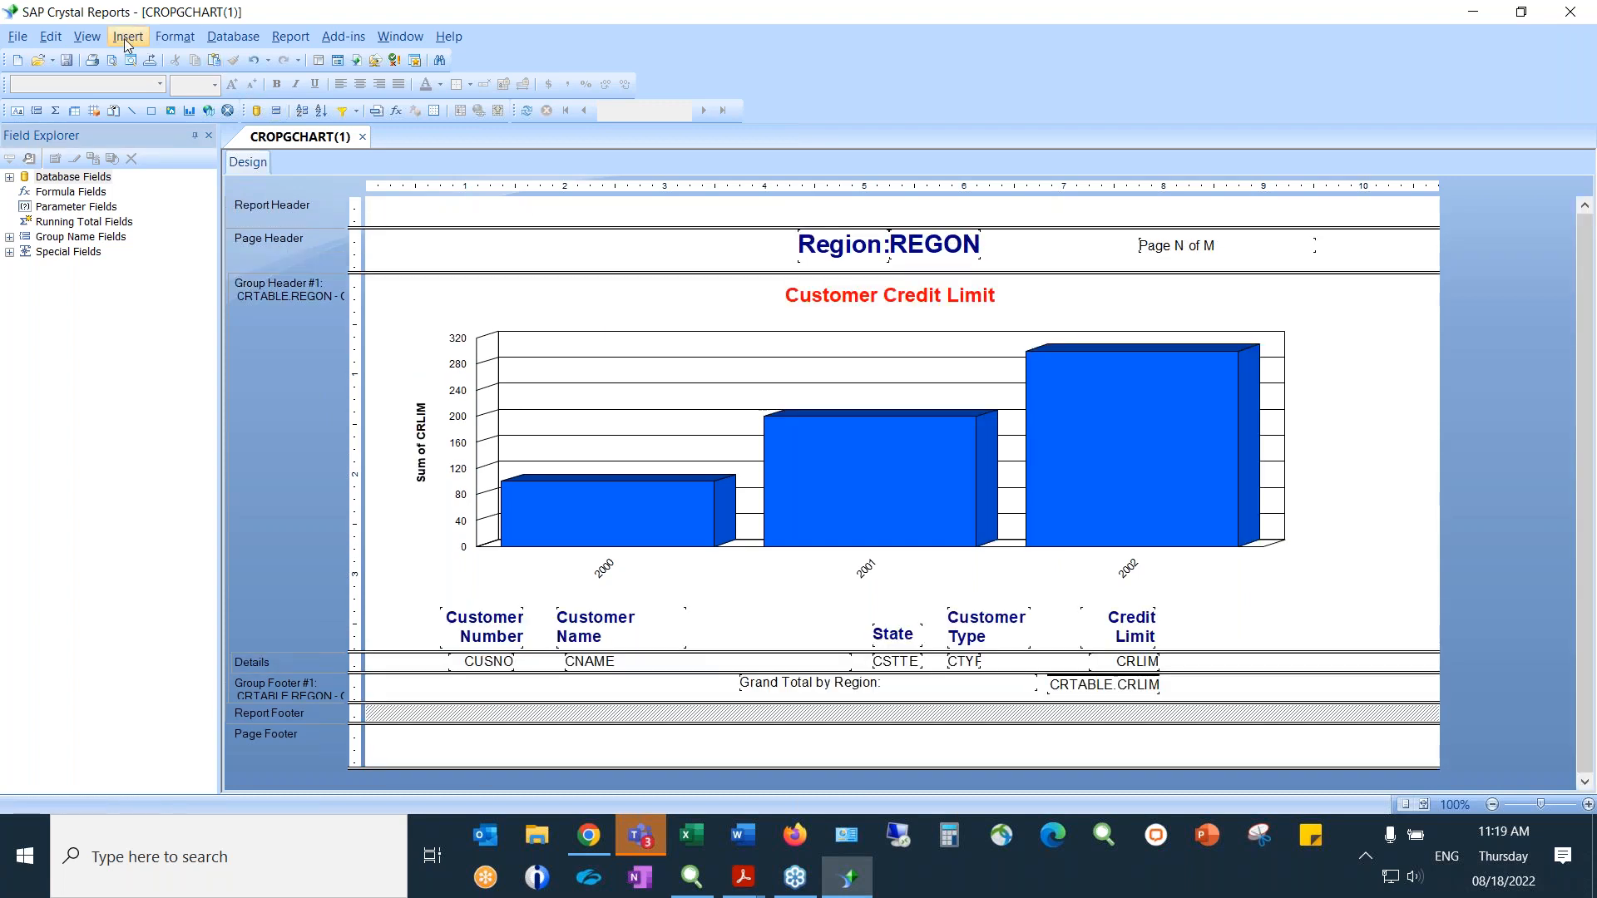
left_click(124, 38)
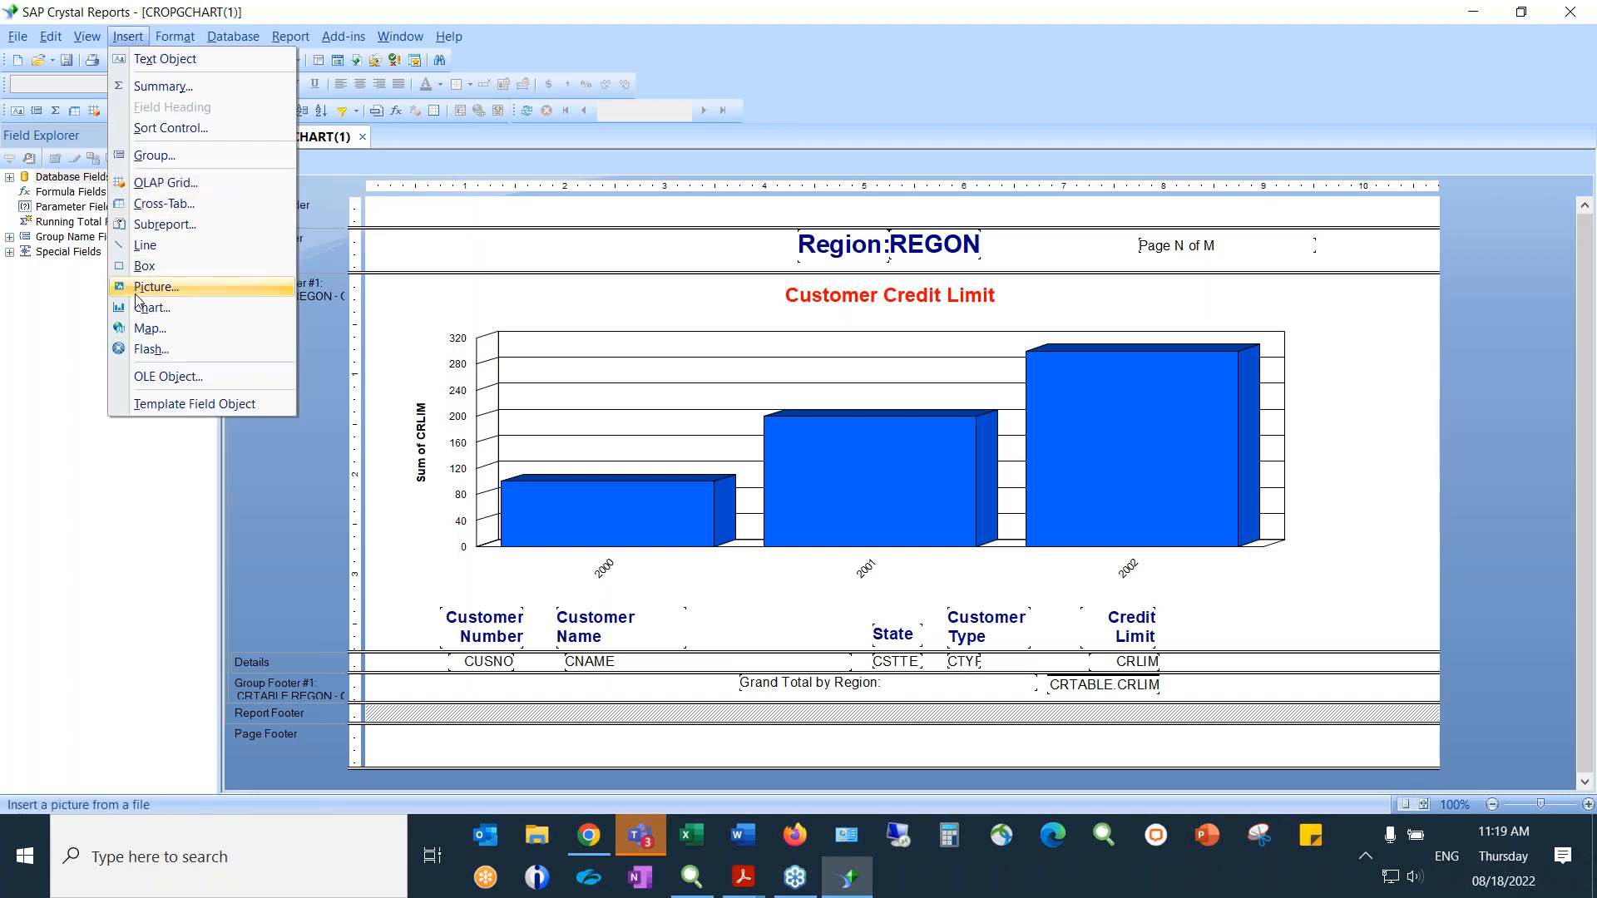
left_click(181, 307)
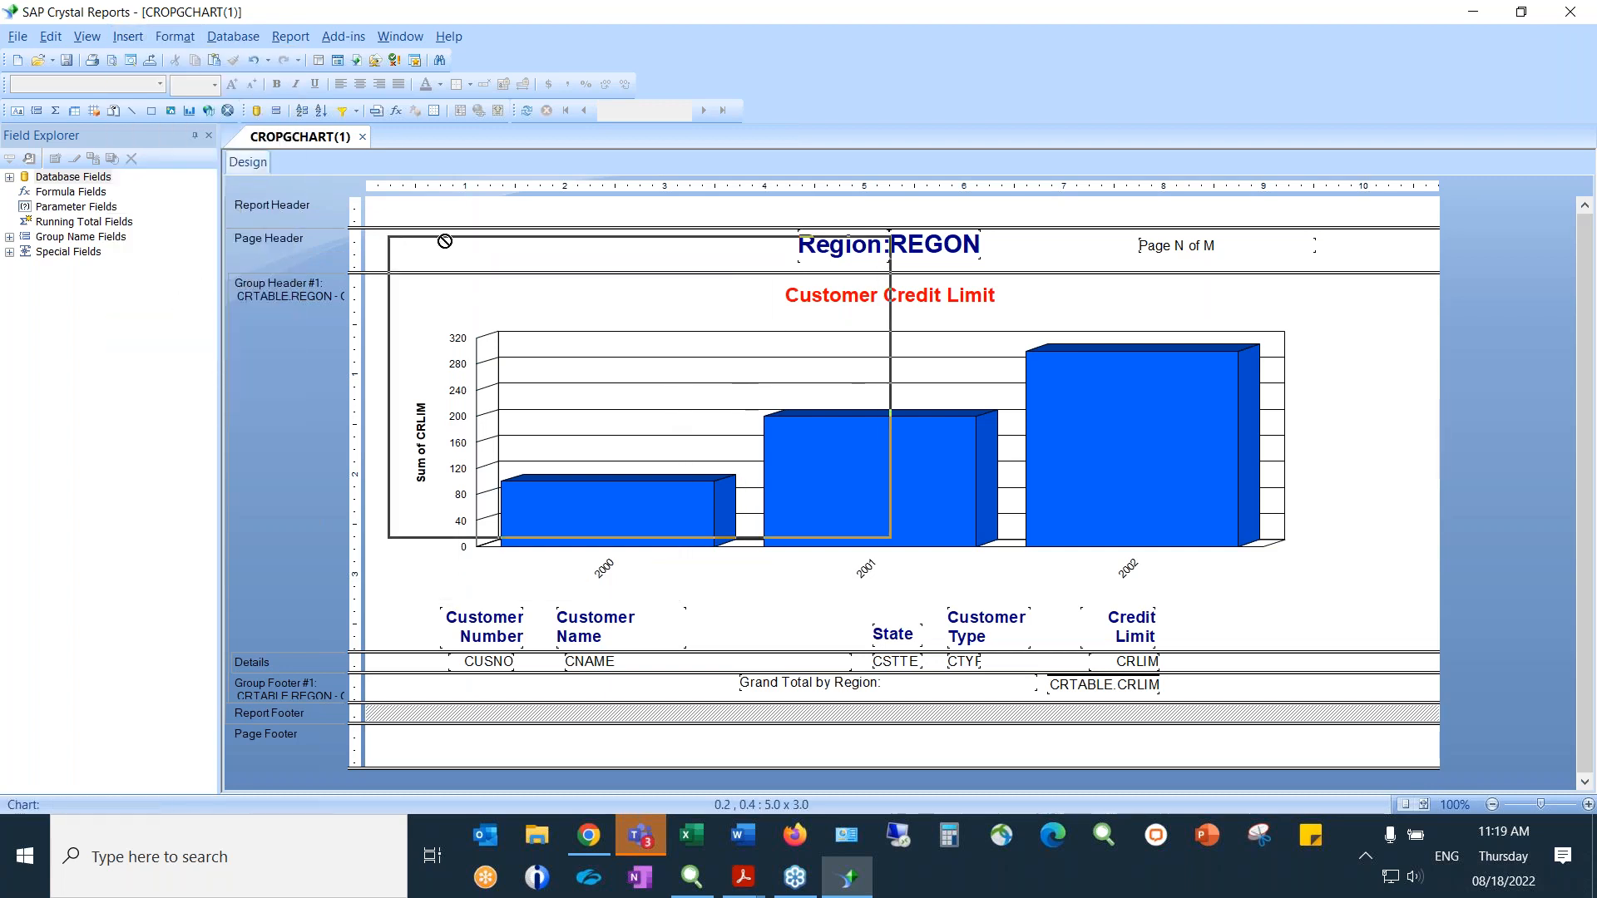
left_click(450, 208)
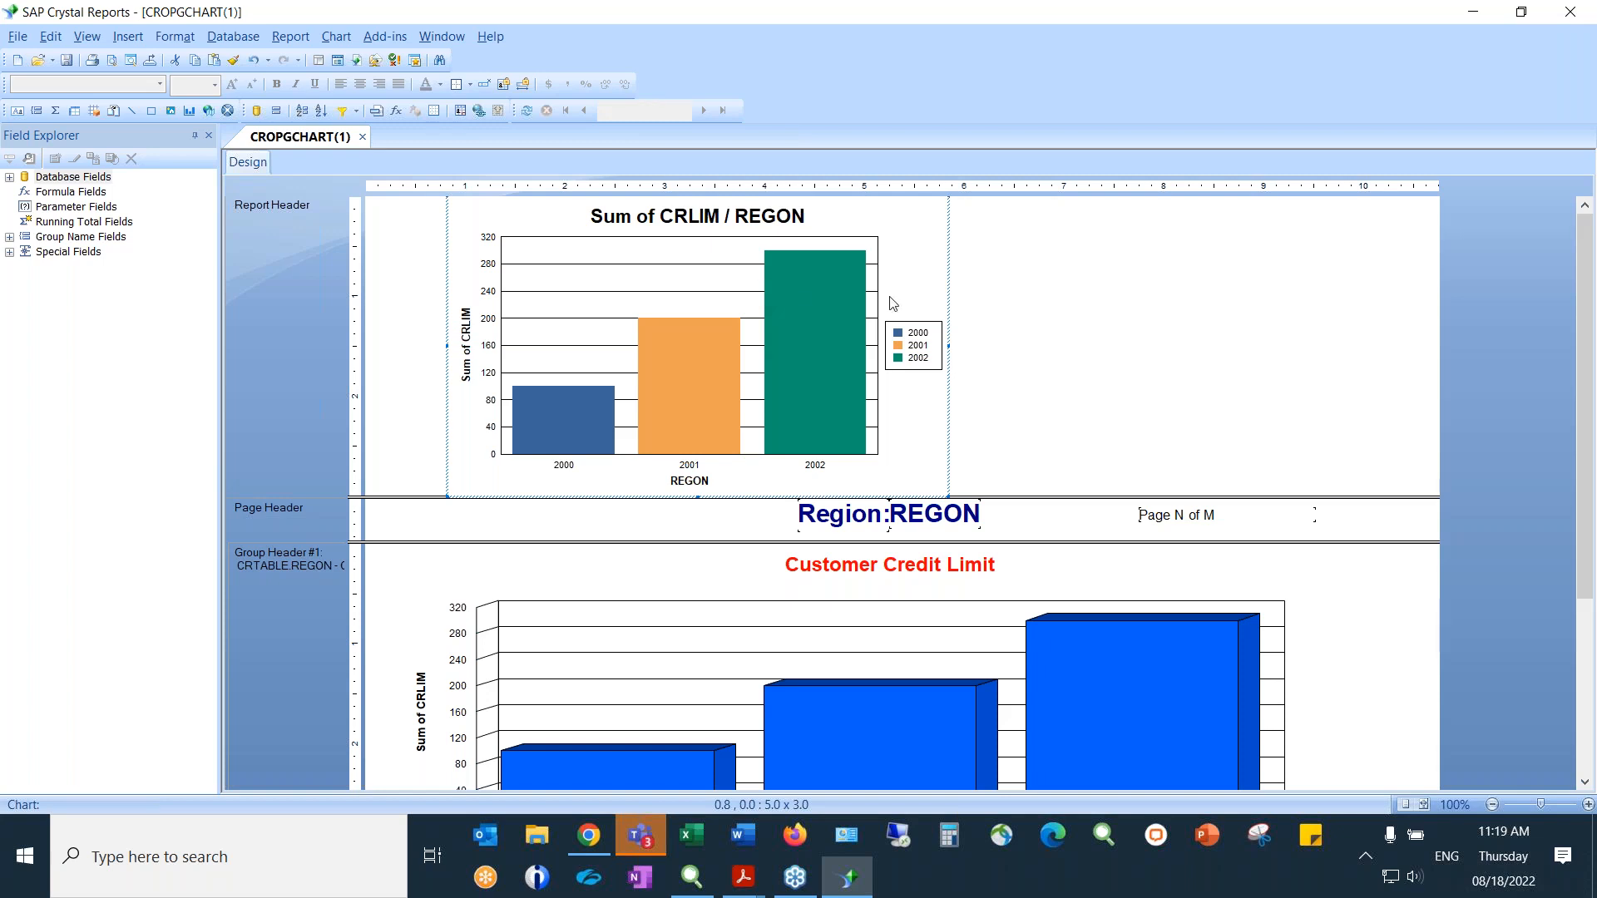
Examine the Report Header chart's type, data and axes settings in the Chart Expert, and leave without changing them
right_click(951, 280)
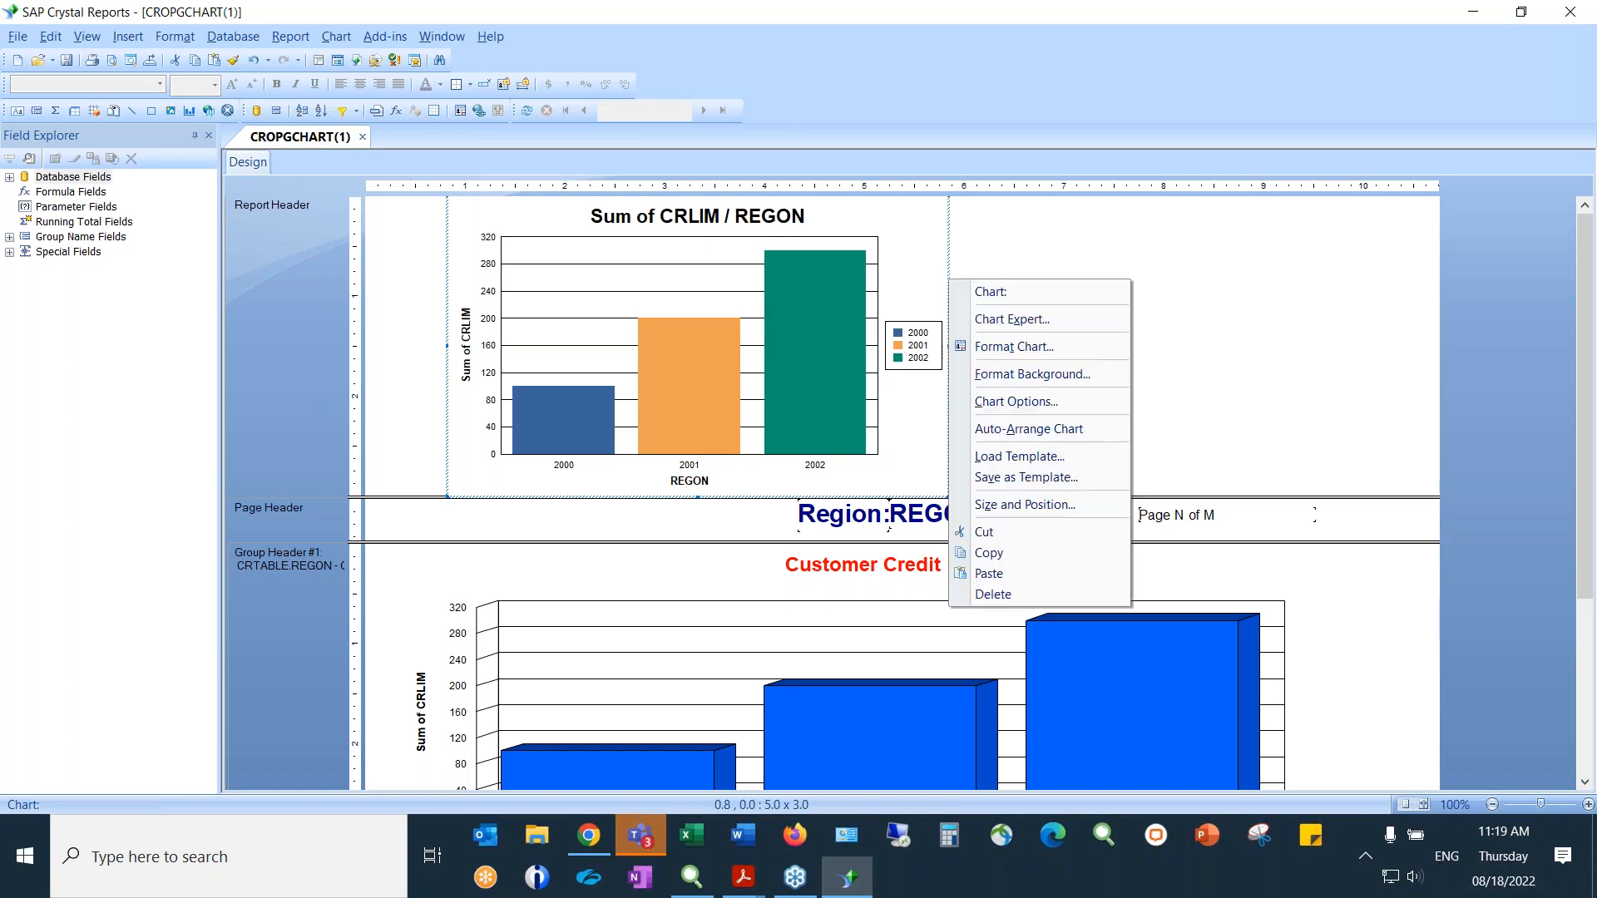
left_click(1070, 319)
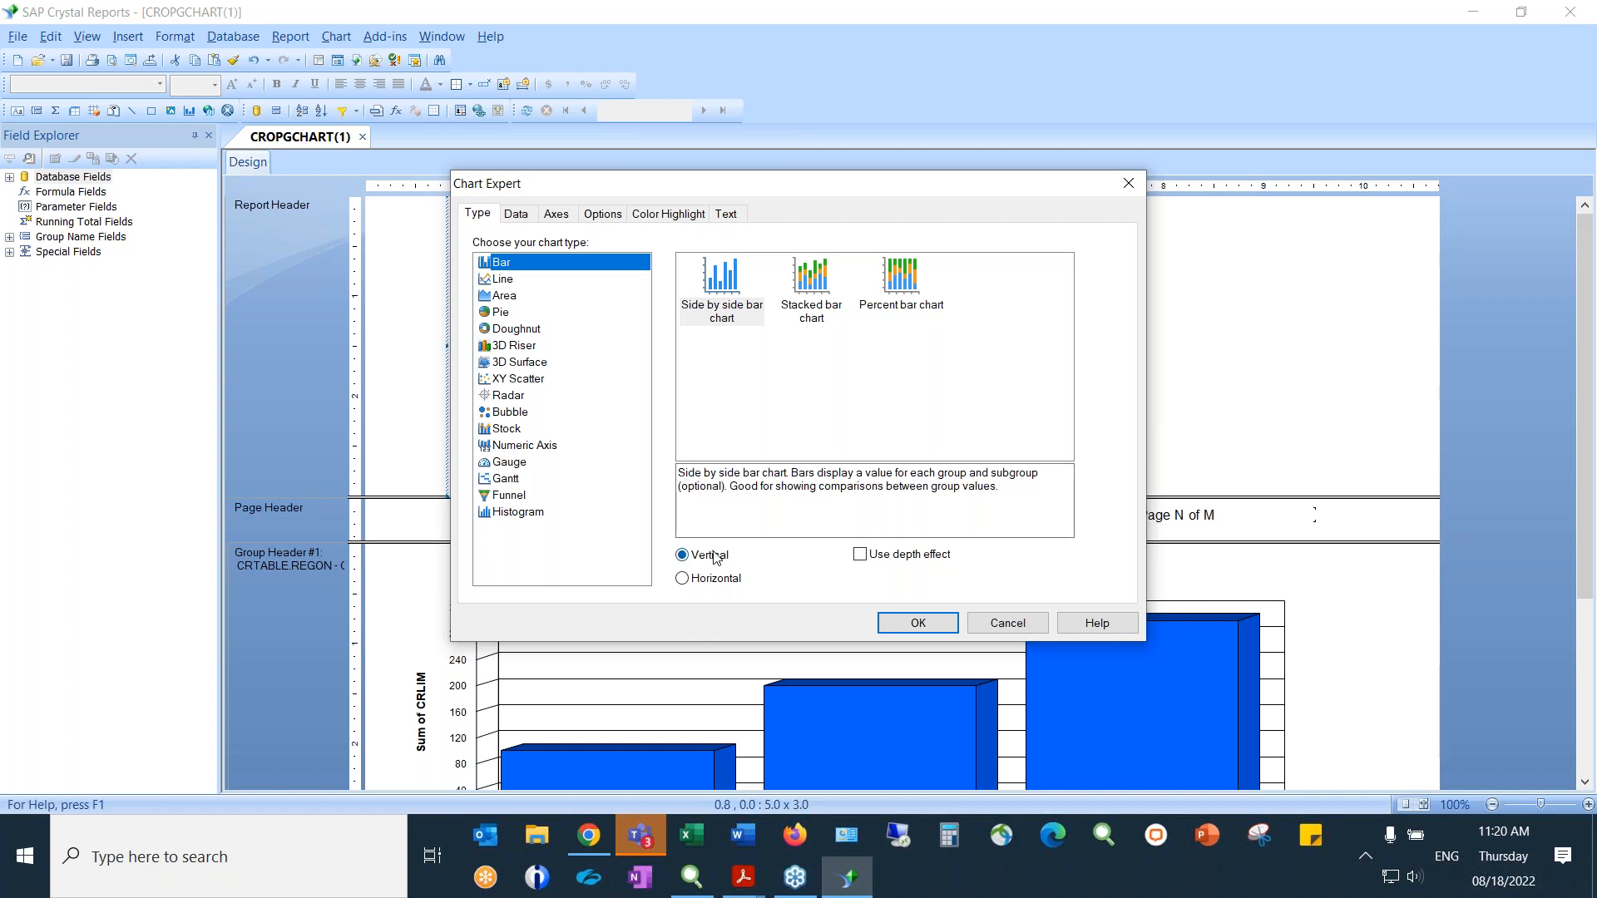
left_click(521, 213)
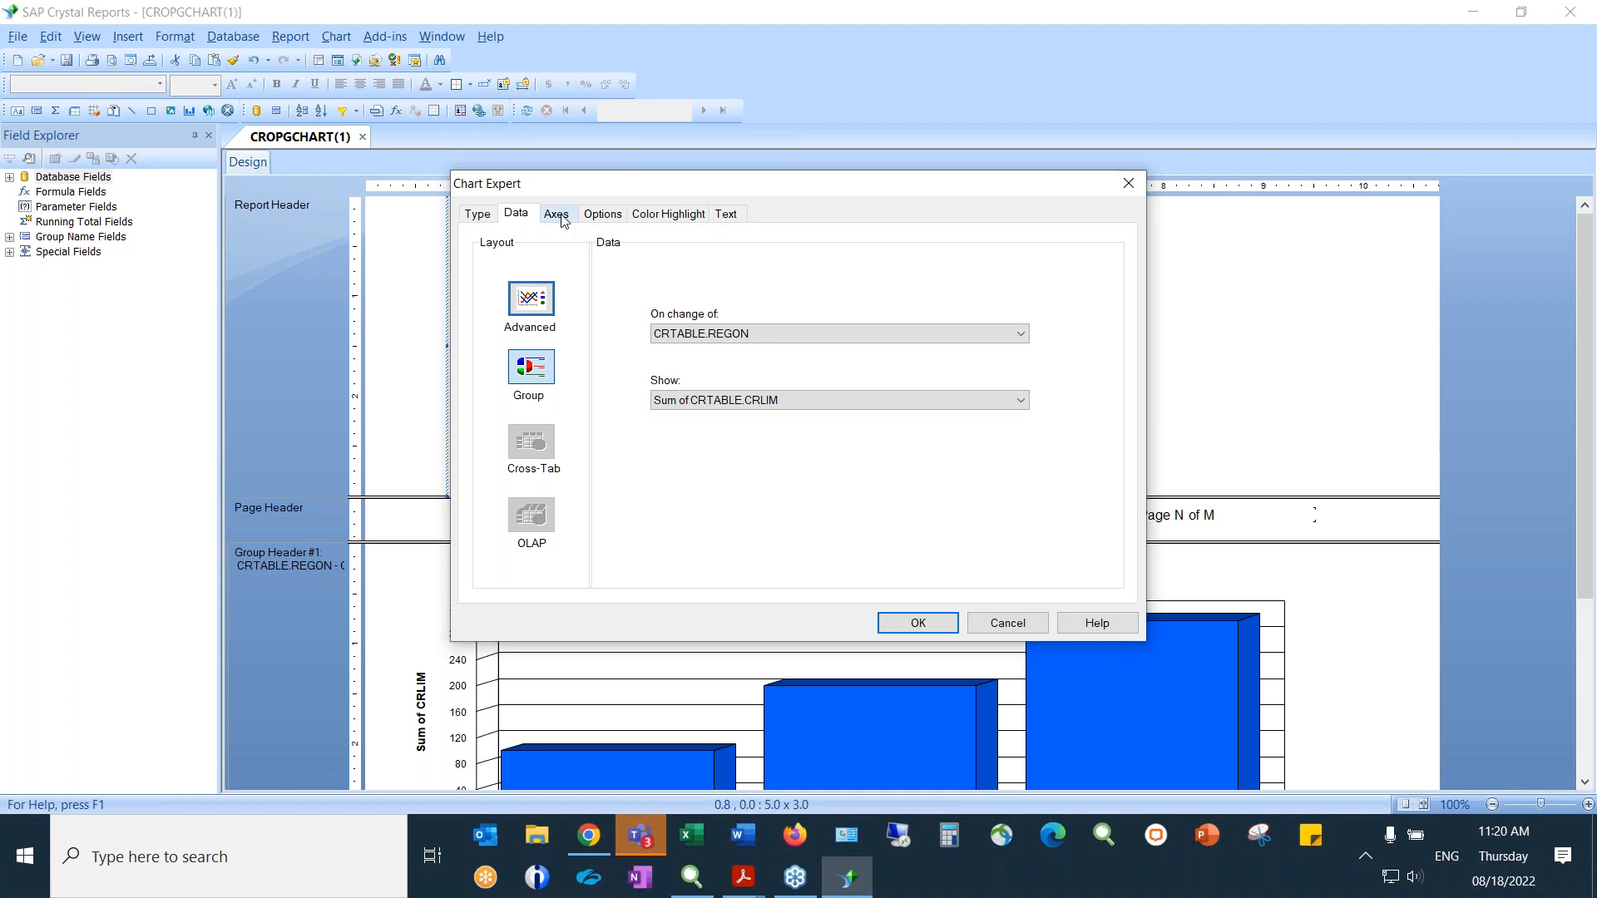
left_click(563, 218)
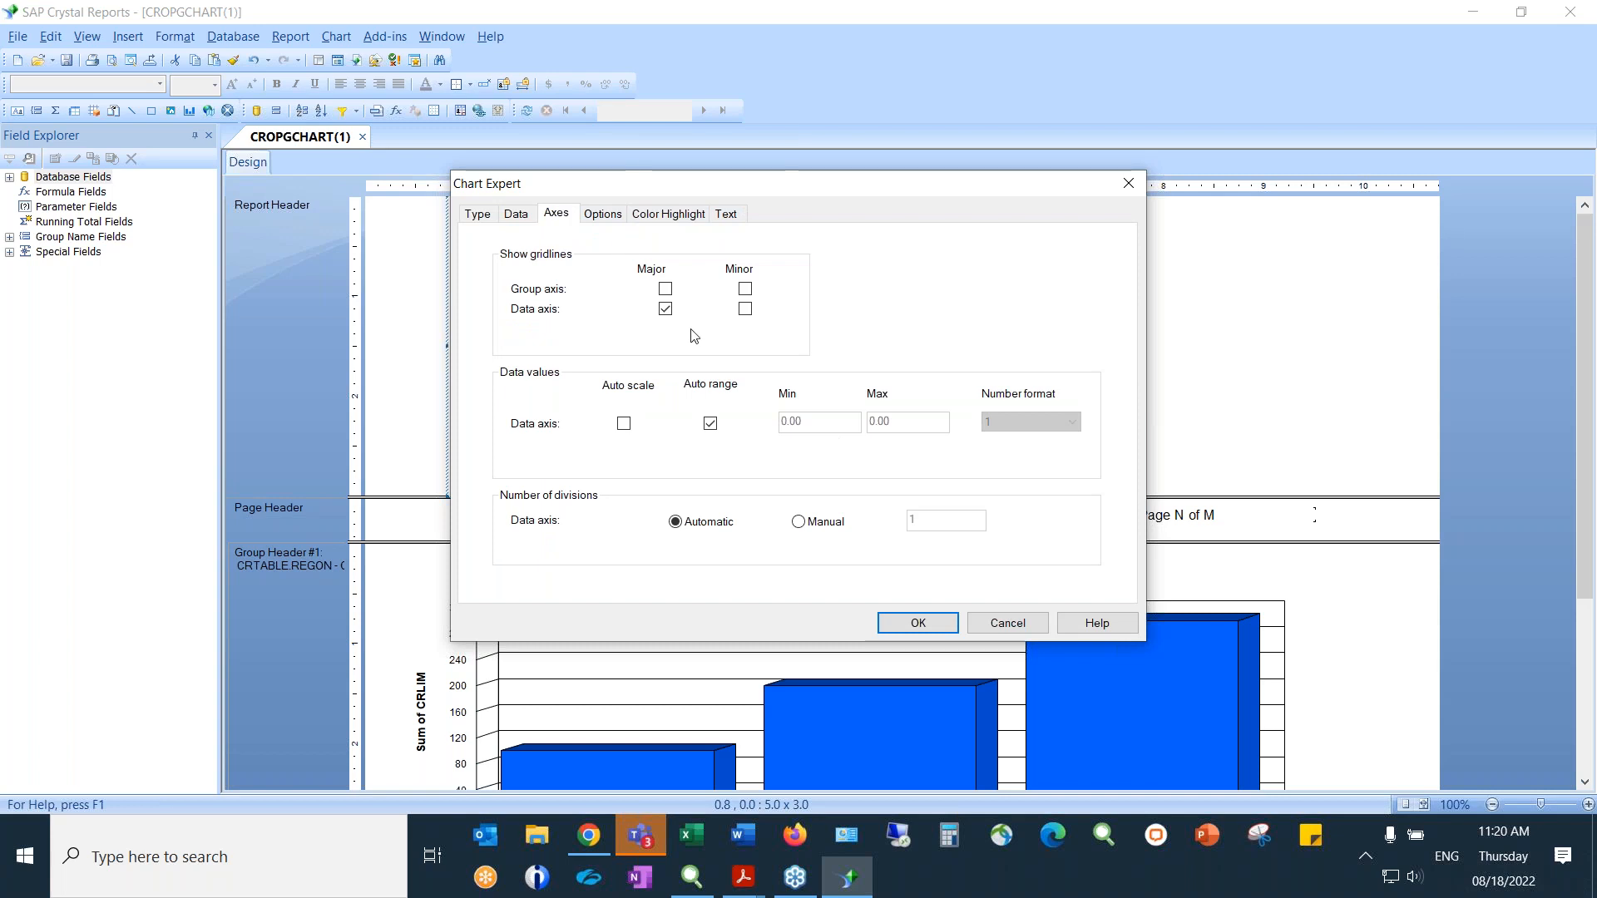
left_click(1009, 624)
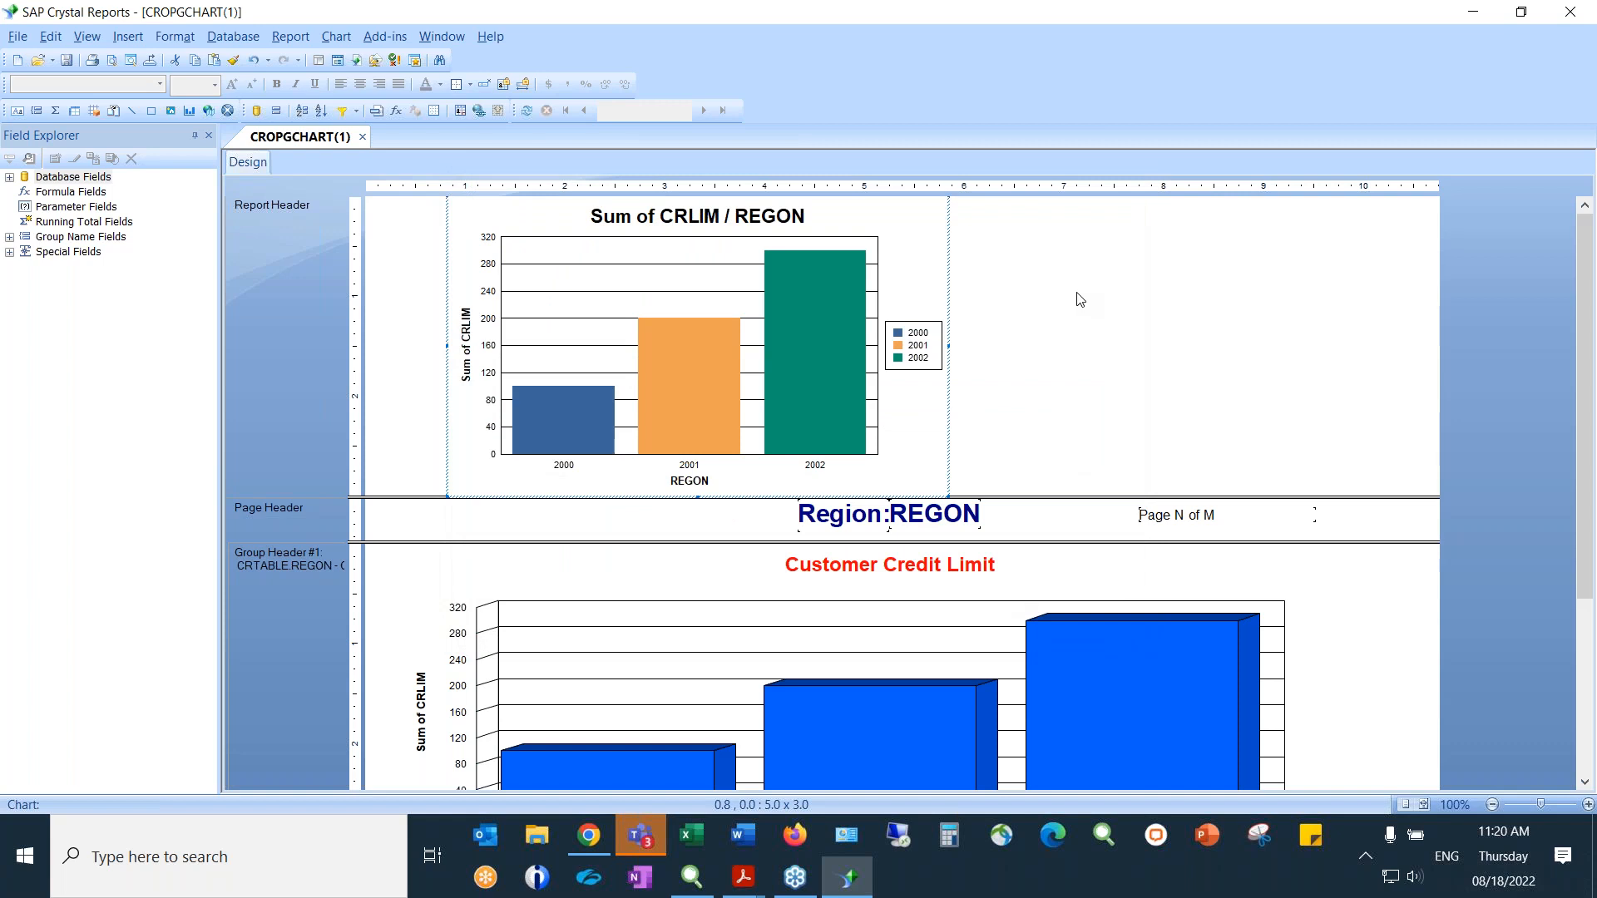
Examine the fill and border formatting options for the 2002 bar in the Report Header chart, without applying changes
mouse_move(800, 351)
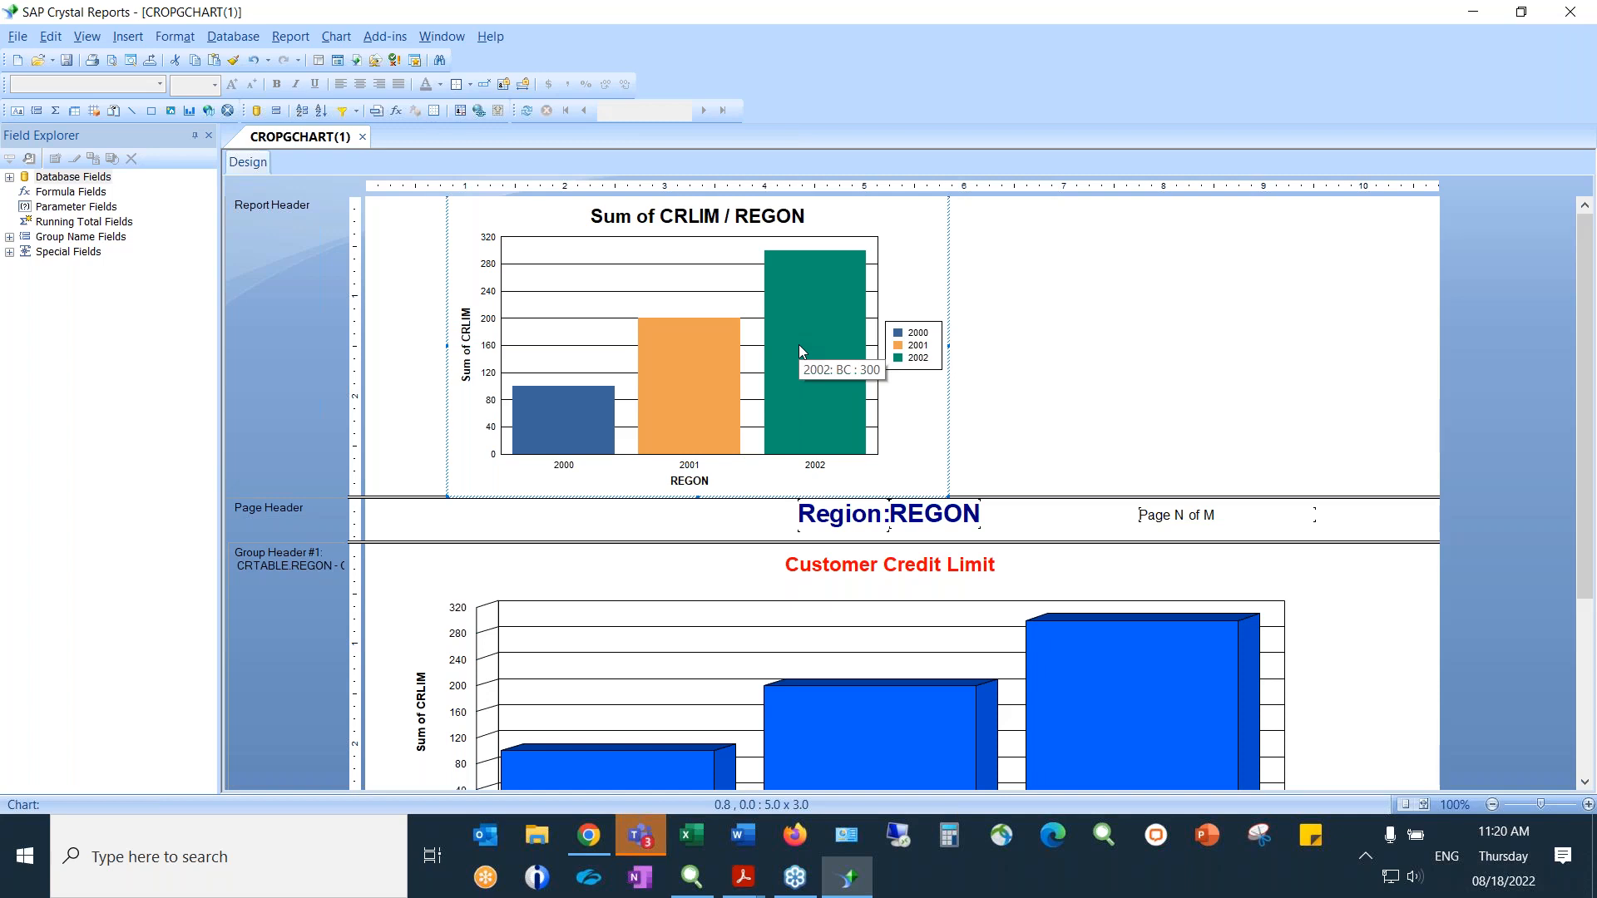
left_click(799, 346)
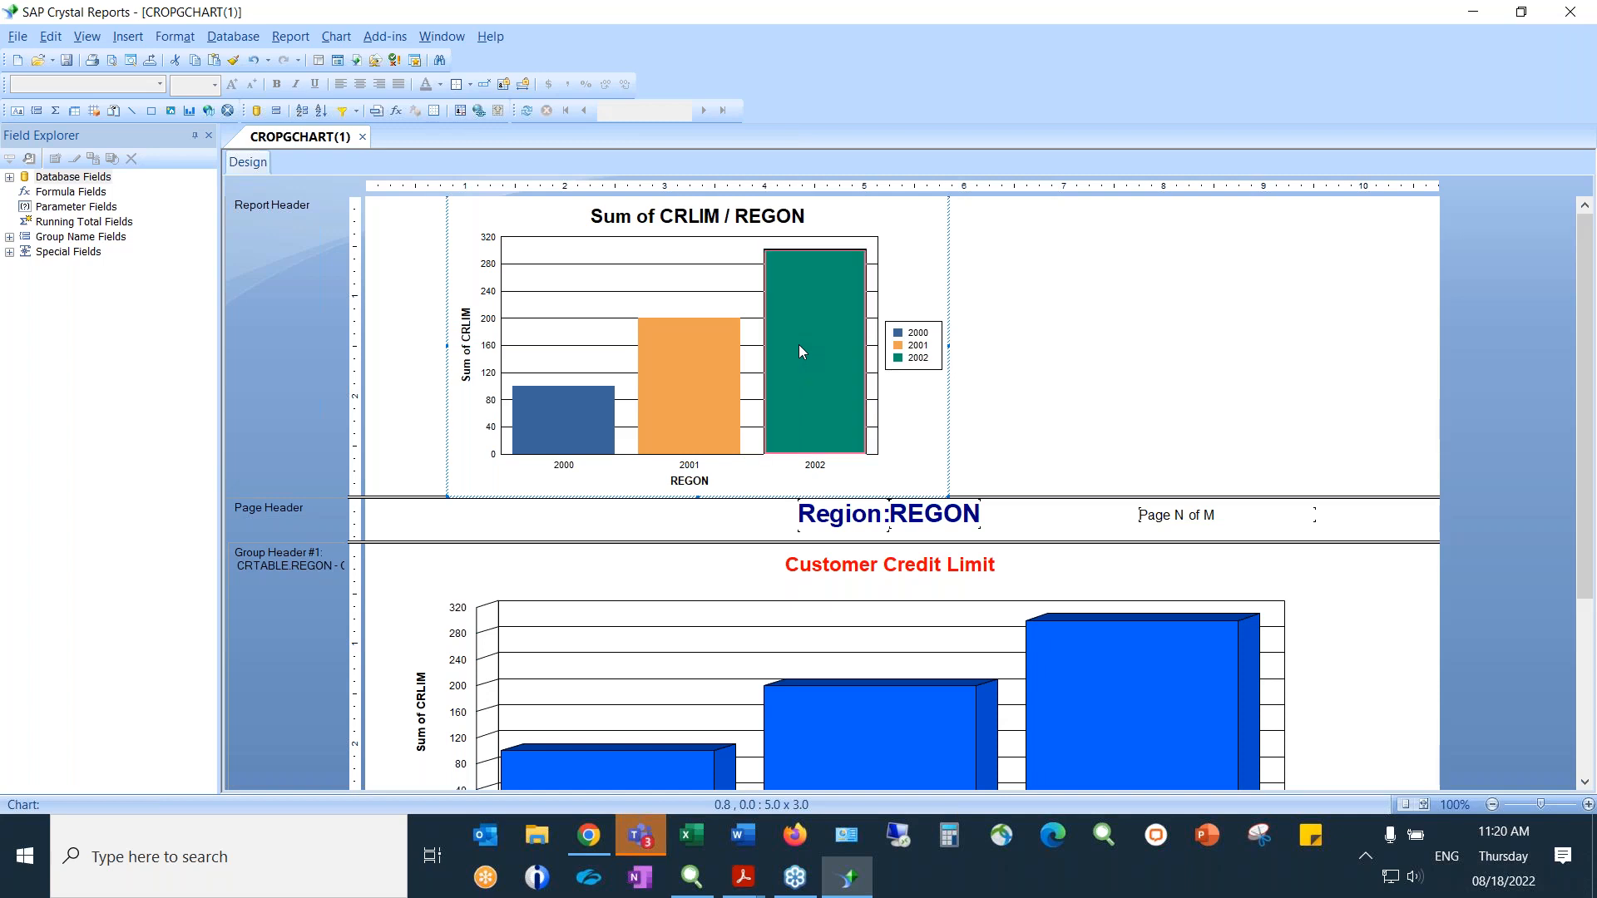
right_click(800, 347)
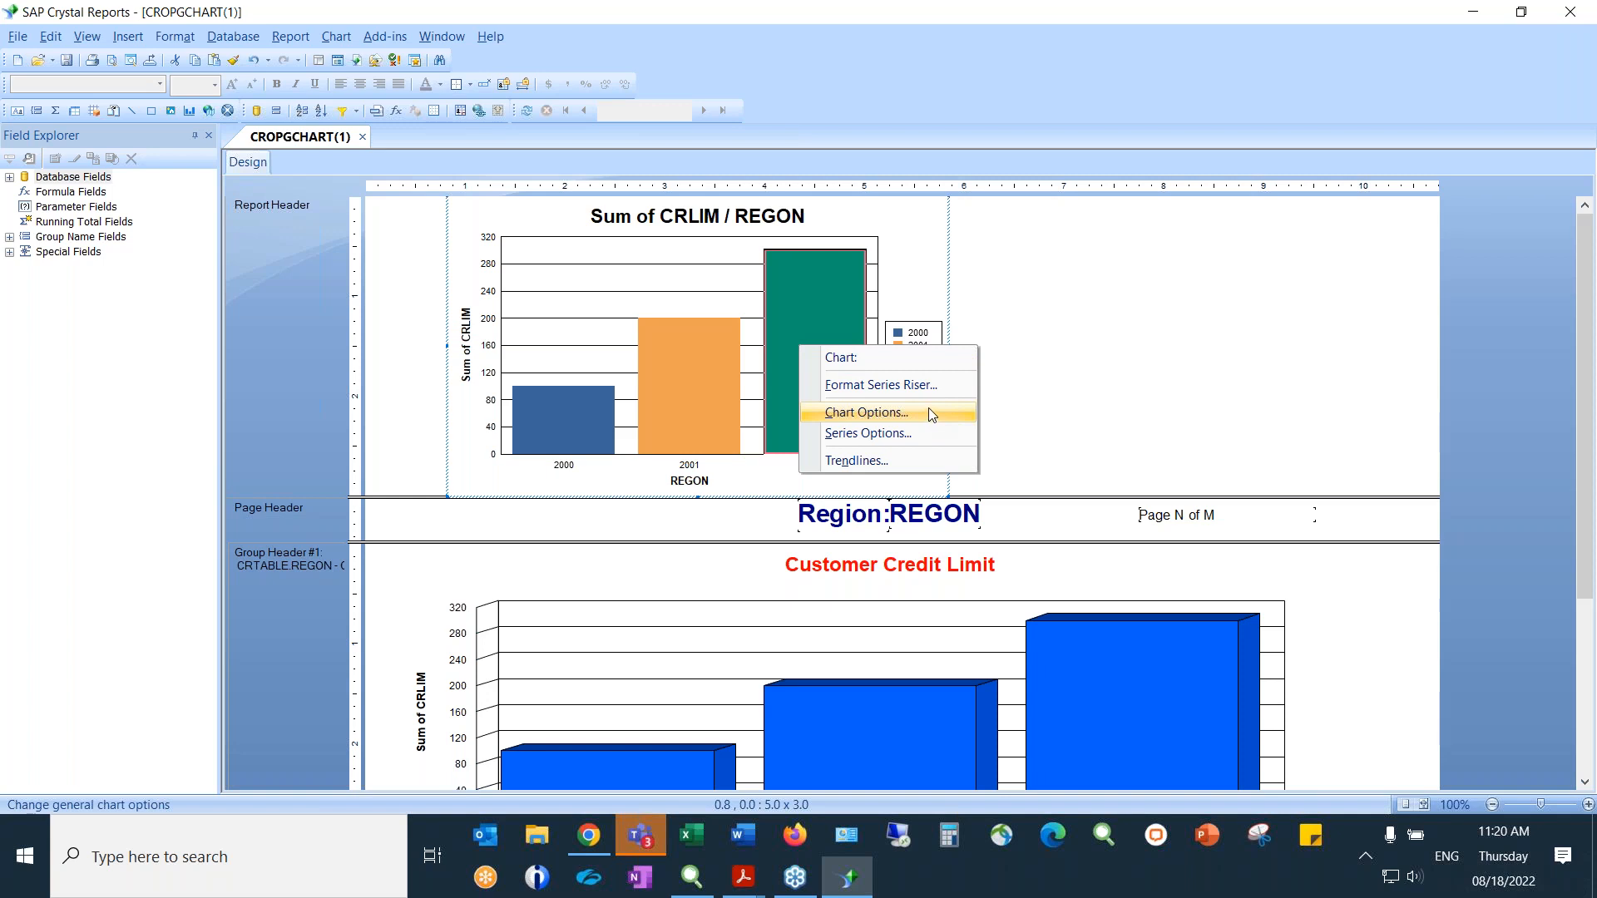
left_click(948, 382)
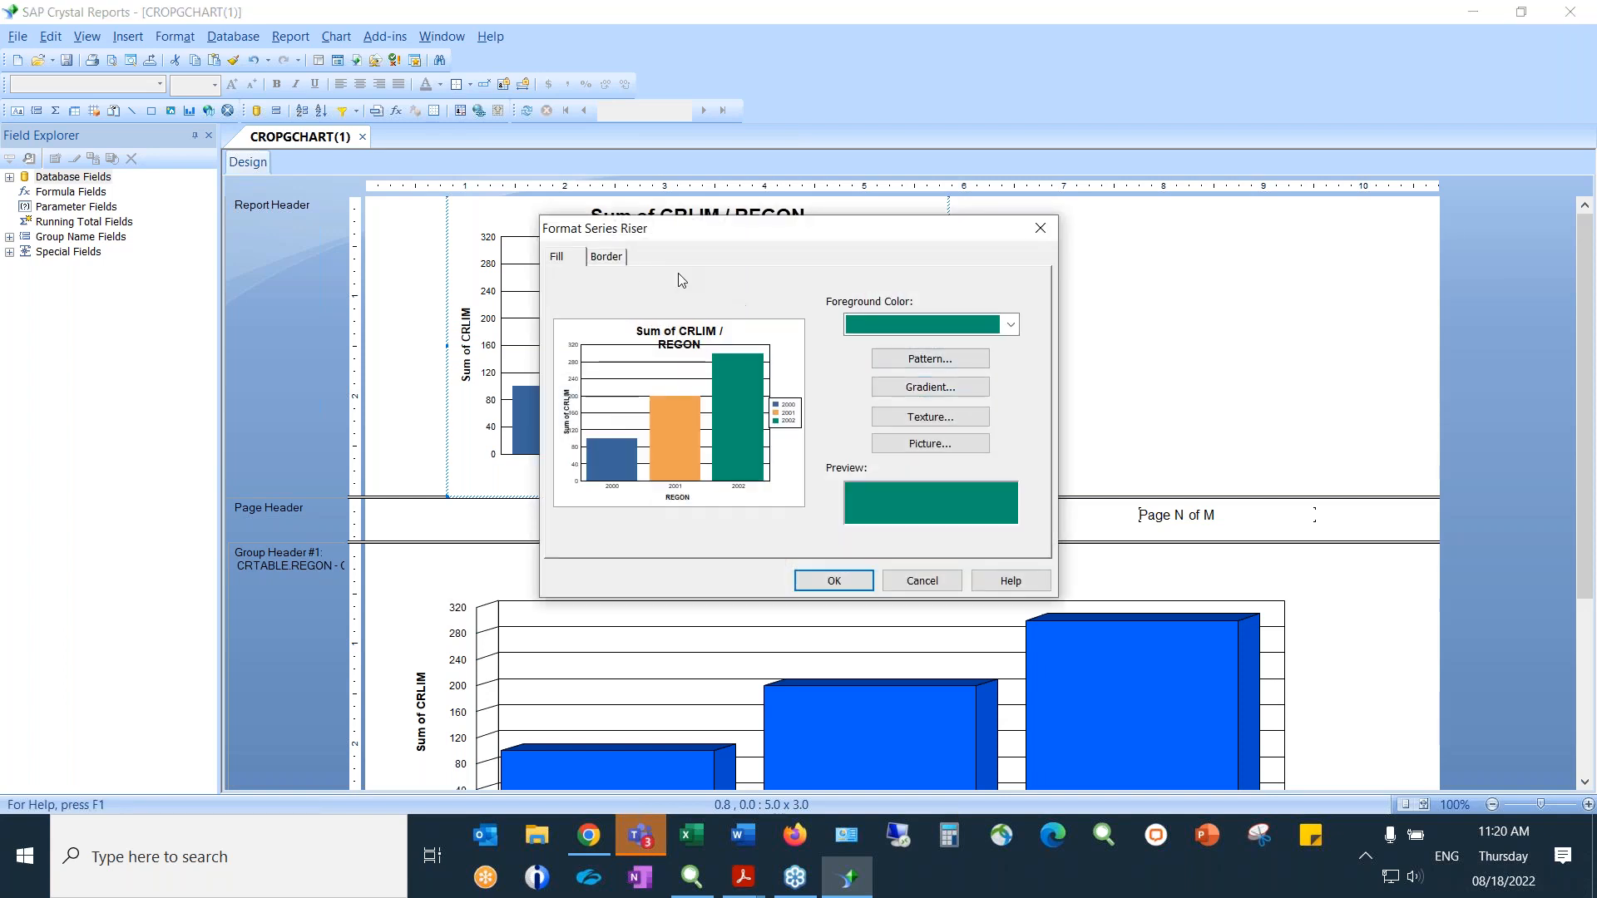
left_click(607, 257)
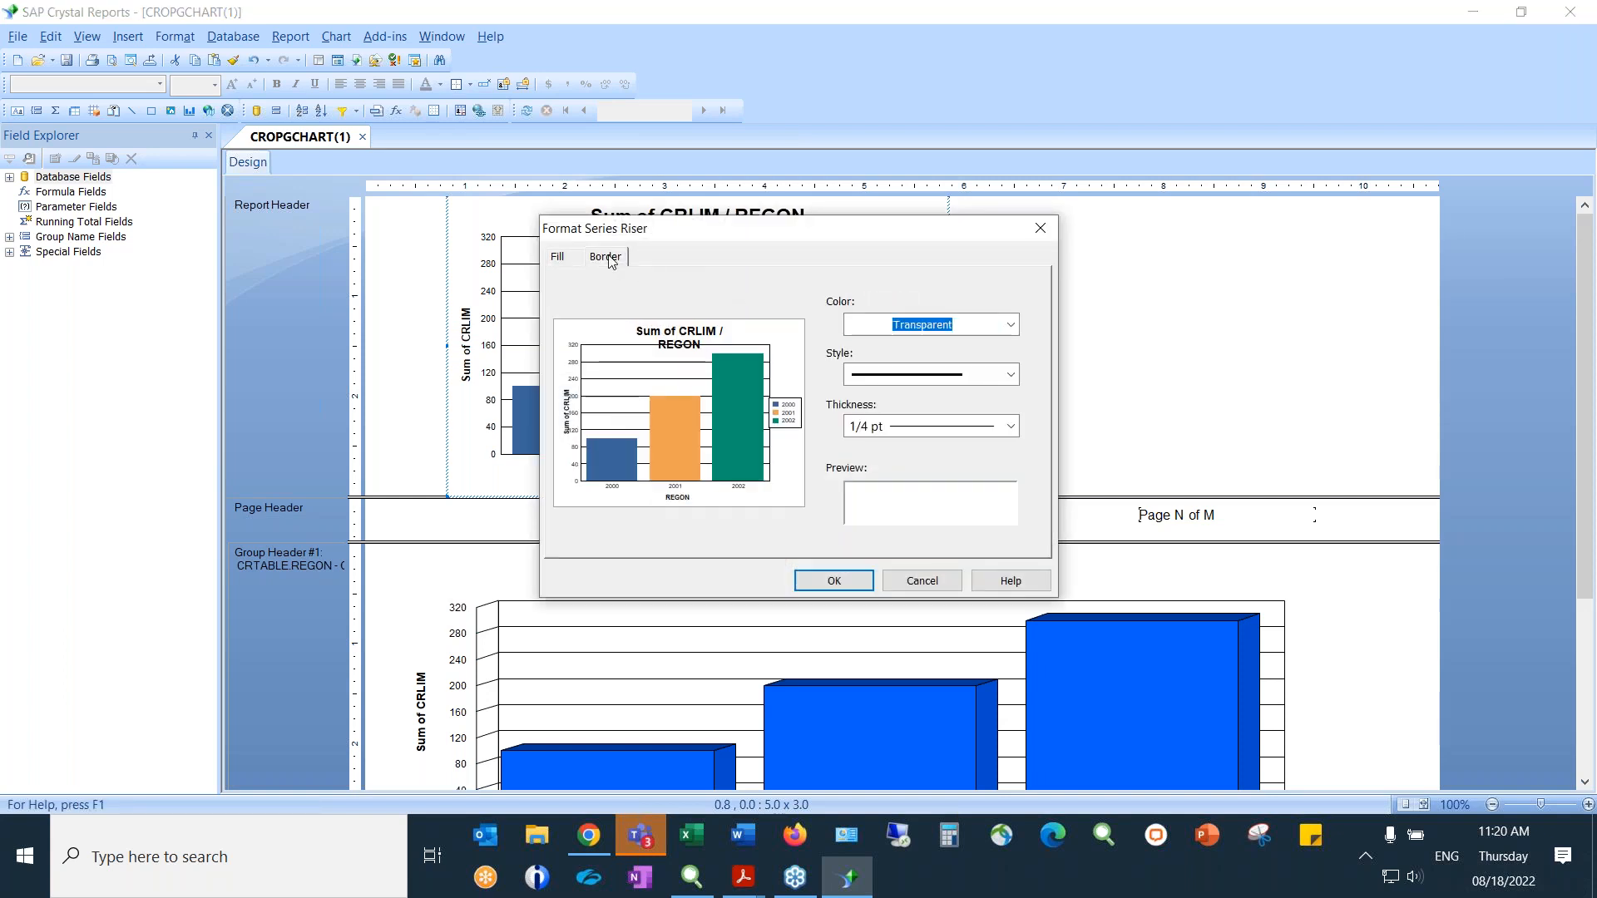
left_click(559, 259)
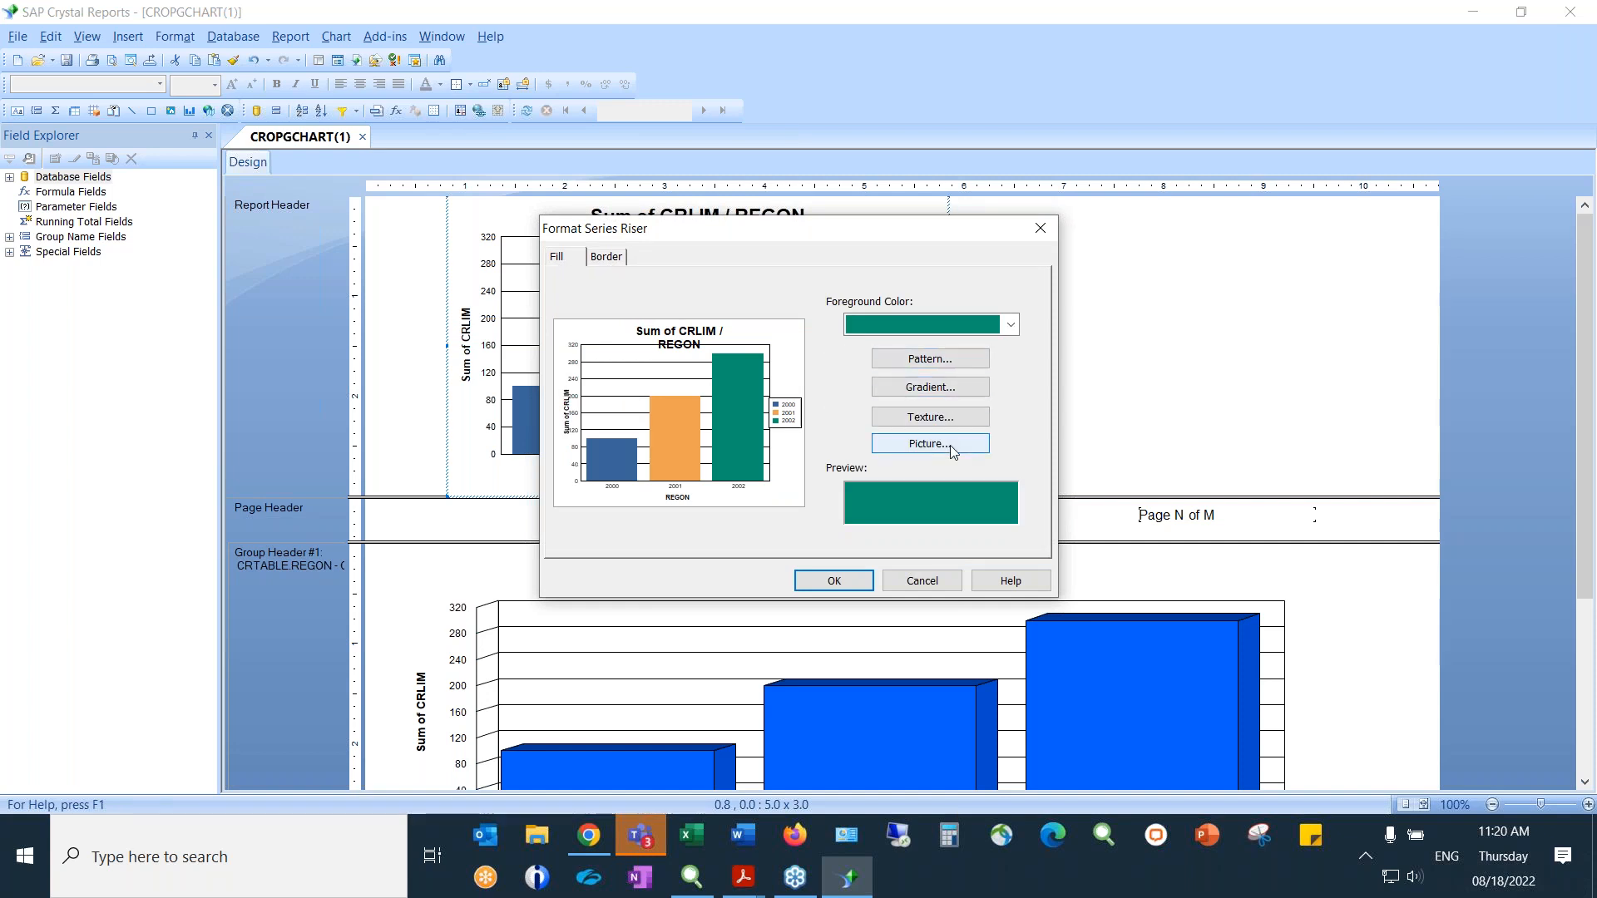
left_click(925, 582)
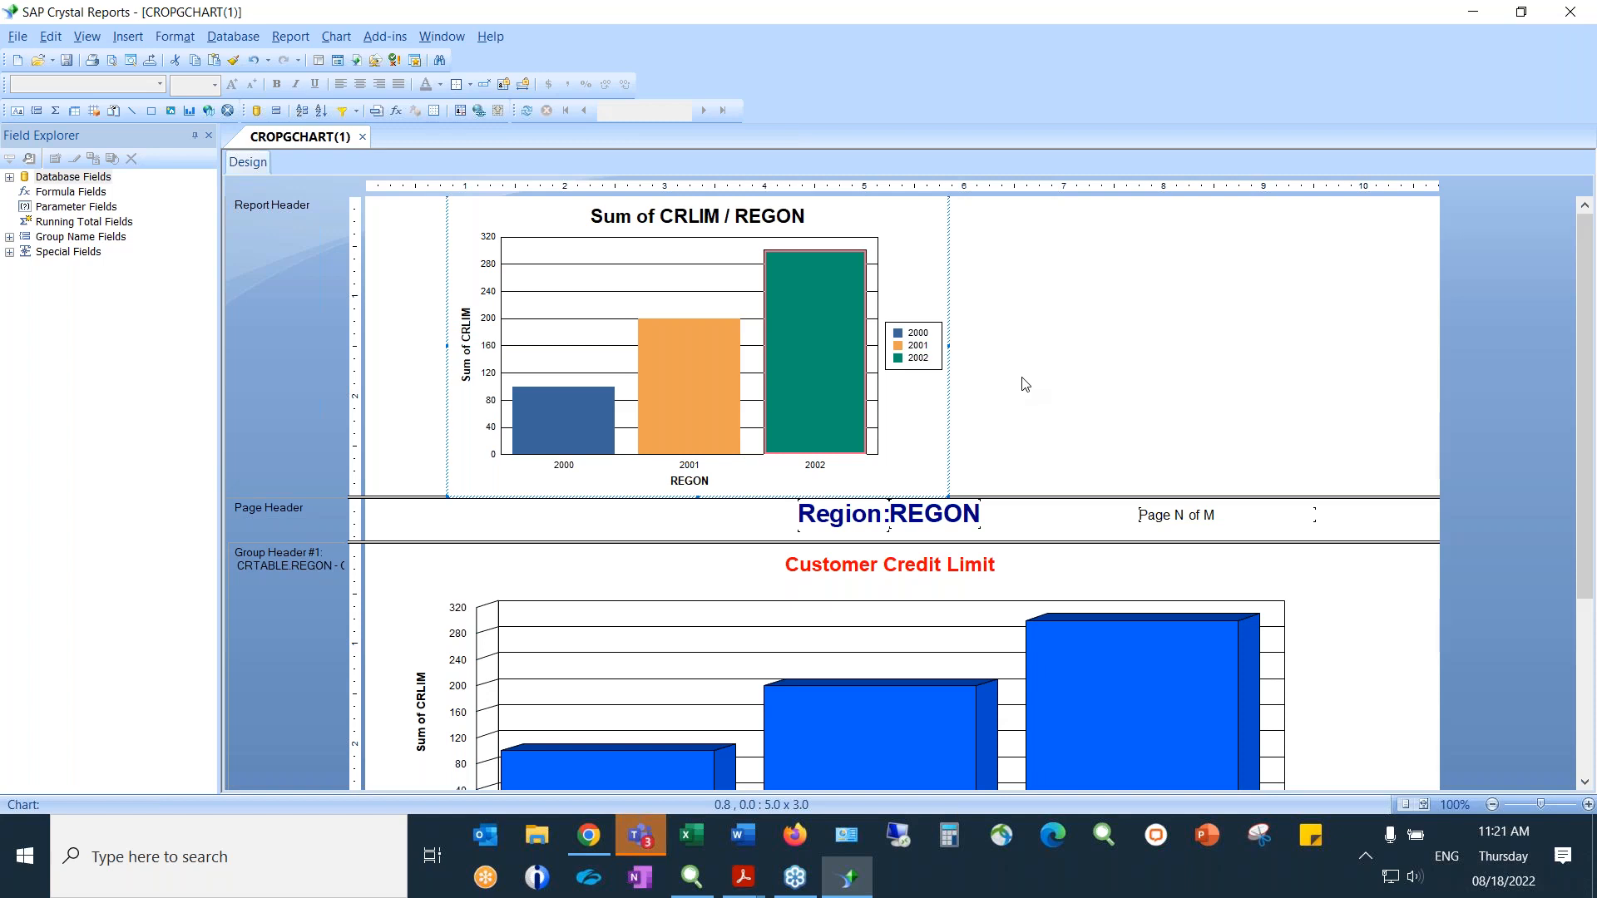
Add the Page N of M special field to the Report Header at about 7.8, 0.5, beside the chart, and slightly reduce the Page Header's height
left_click(1163, 519)
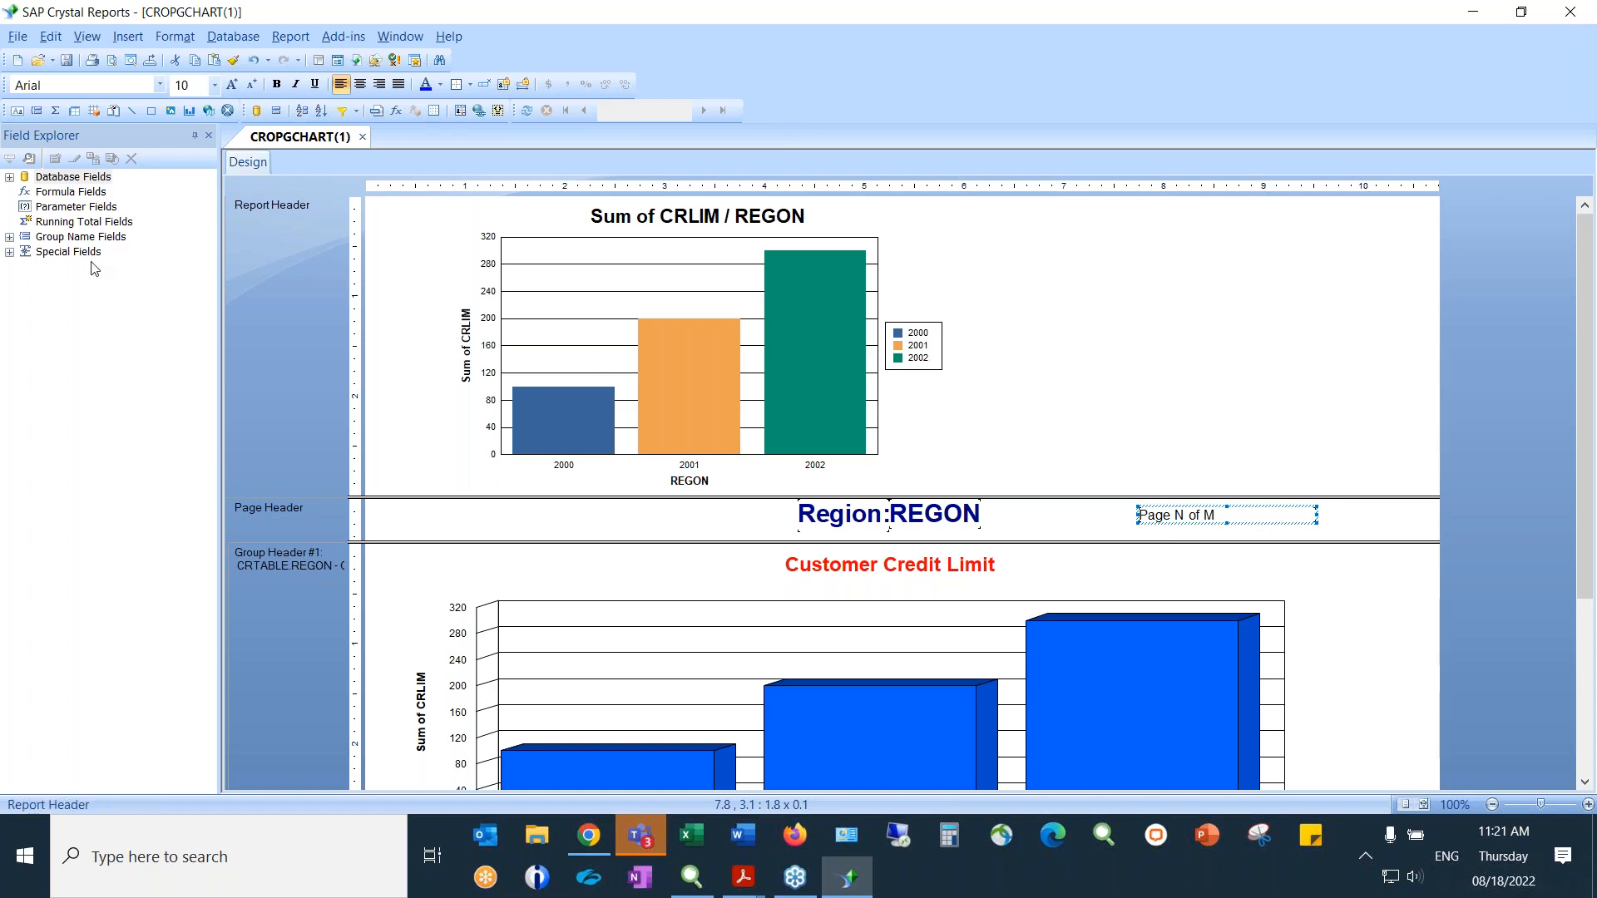
left_click(9, 253)
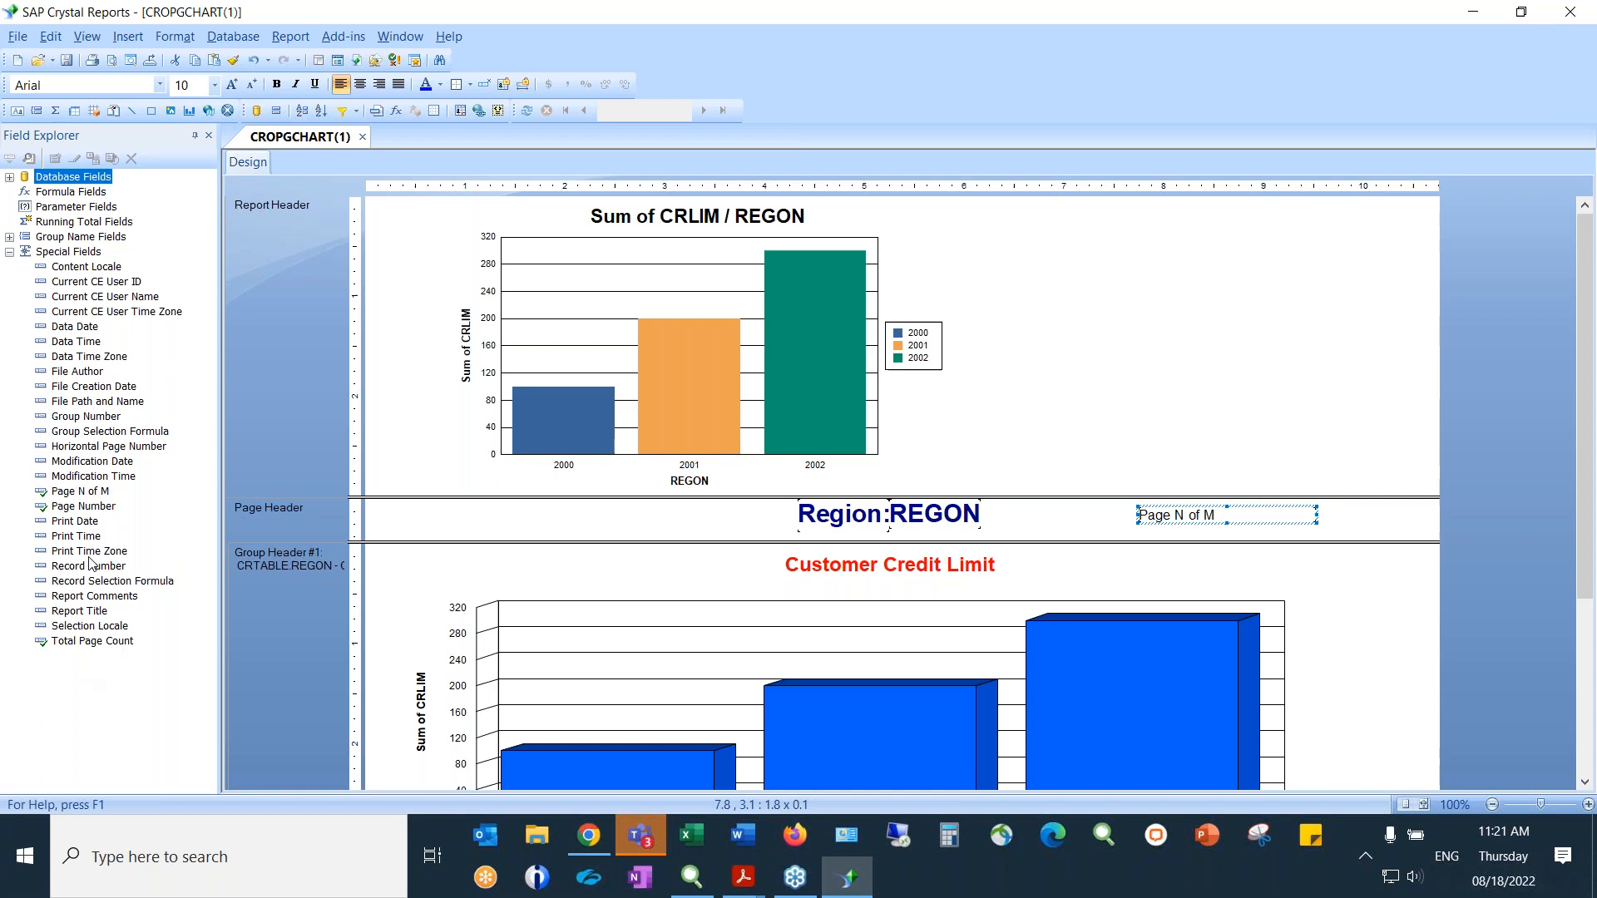
left_click(74, 494)
left_click_drag(74, 496, 1081, 464)
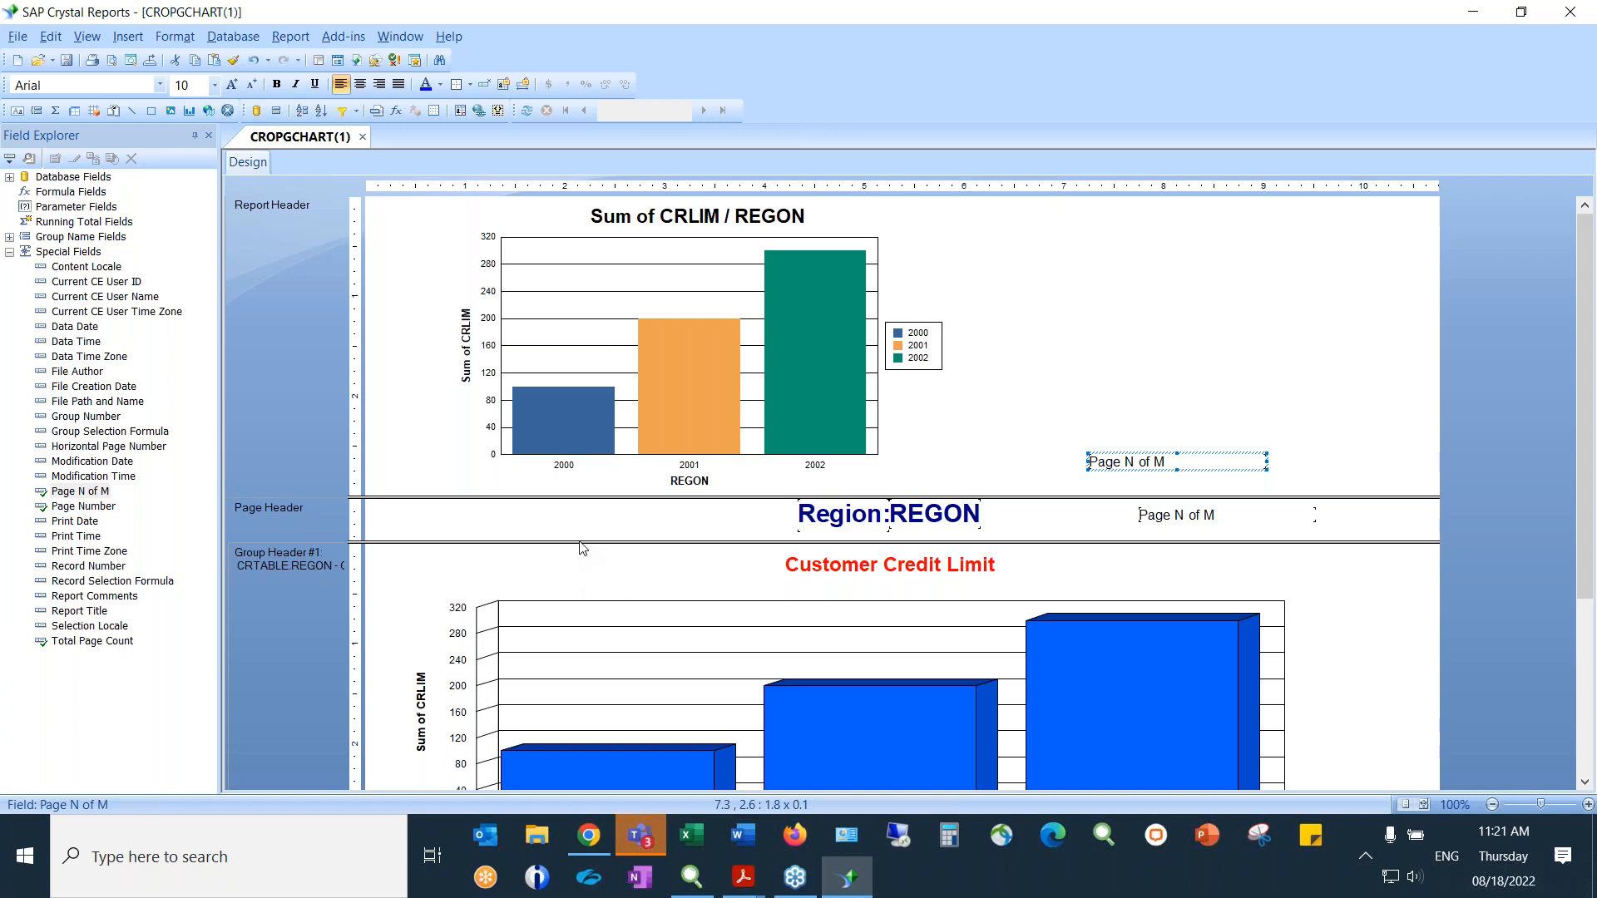
left_click_drag(583, 545, 587, 524)
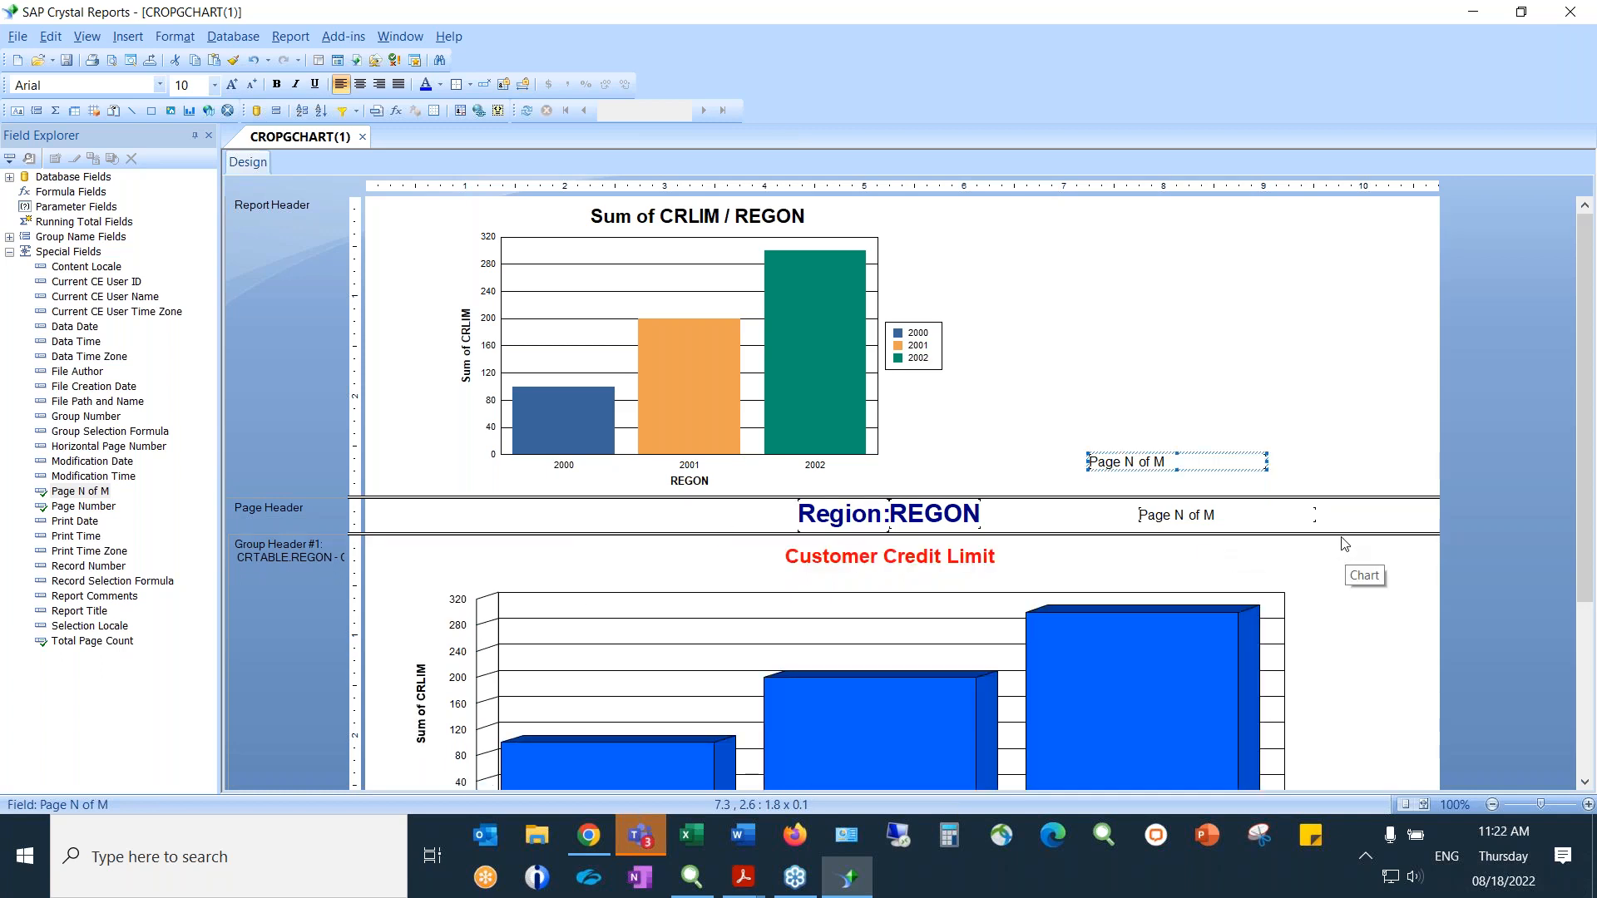
left_click_drag(1218, 460, 1279, 254)
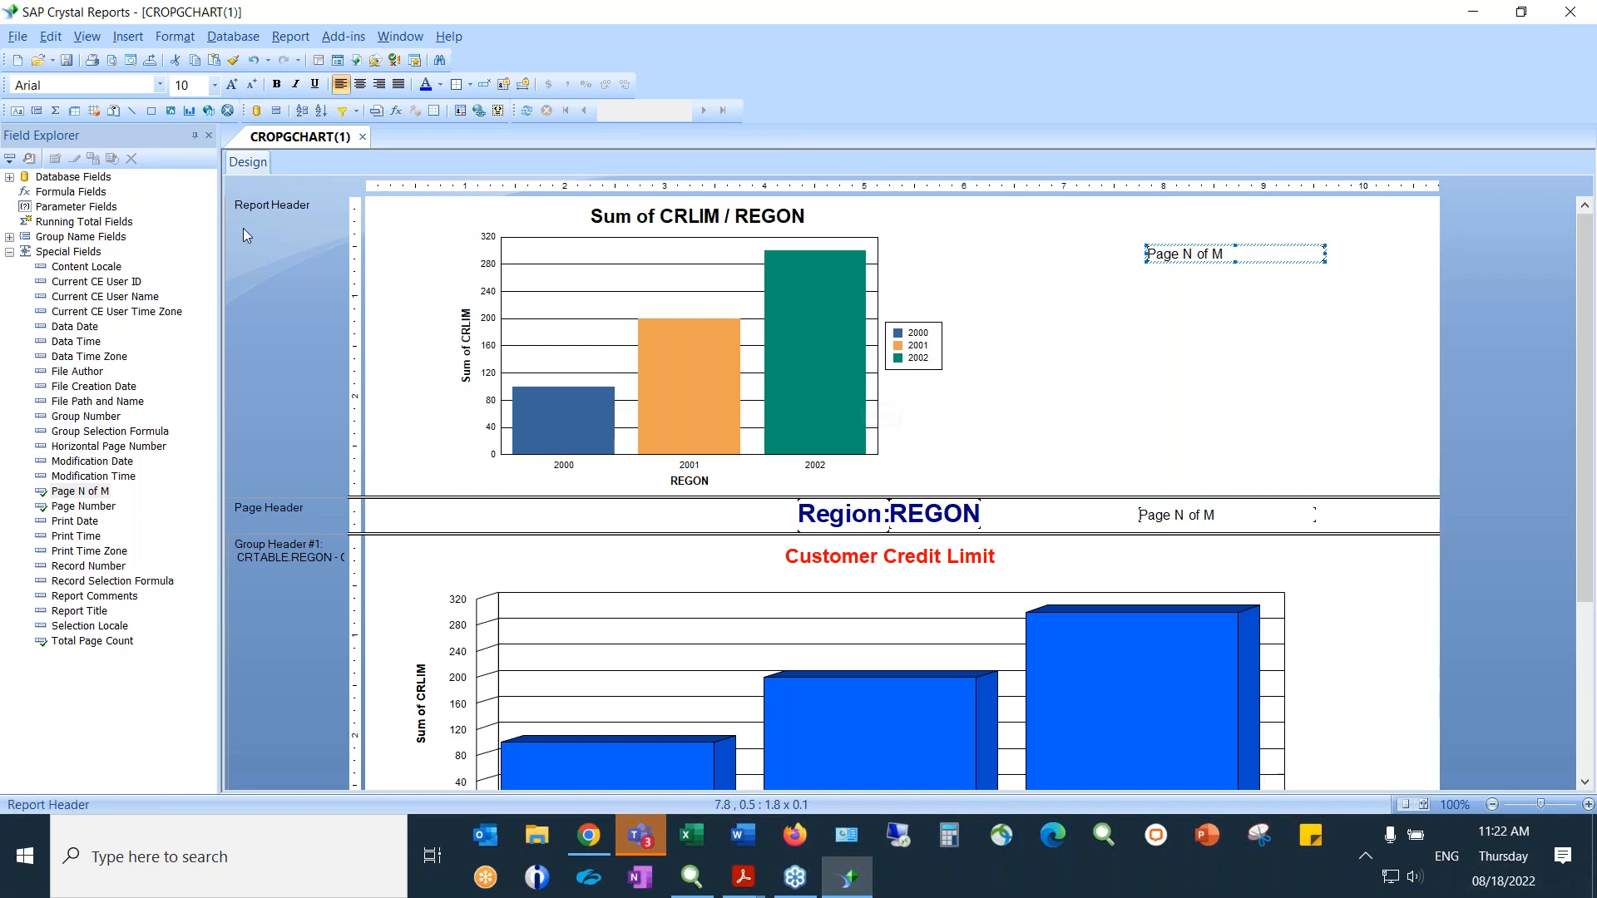
Undo all changes back through the earliest Section Height change, including the inserted chart and page field
left_click(268, 60)
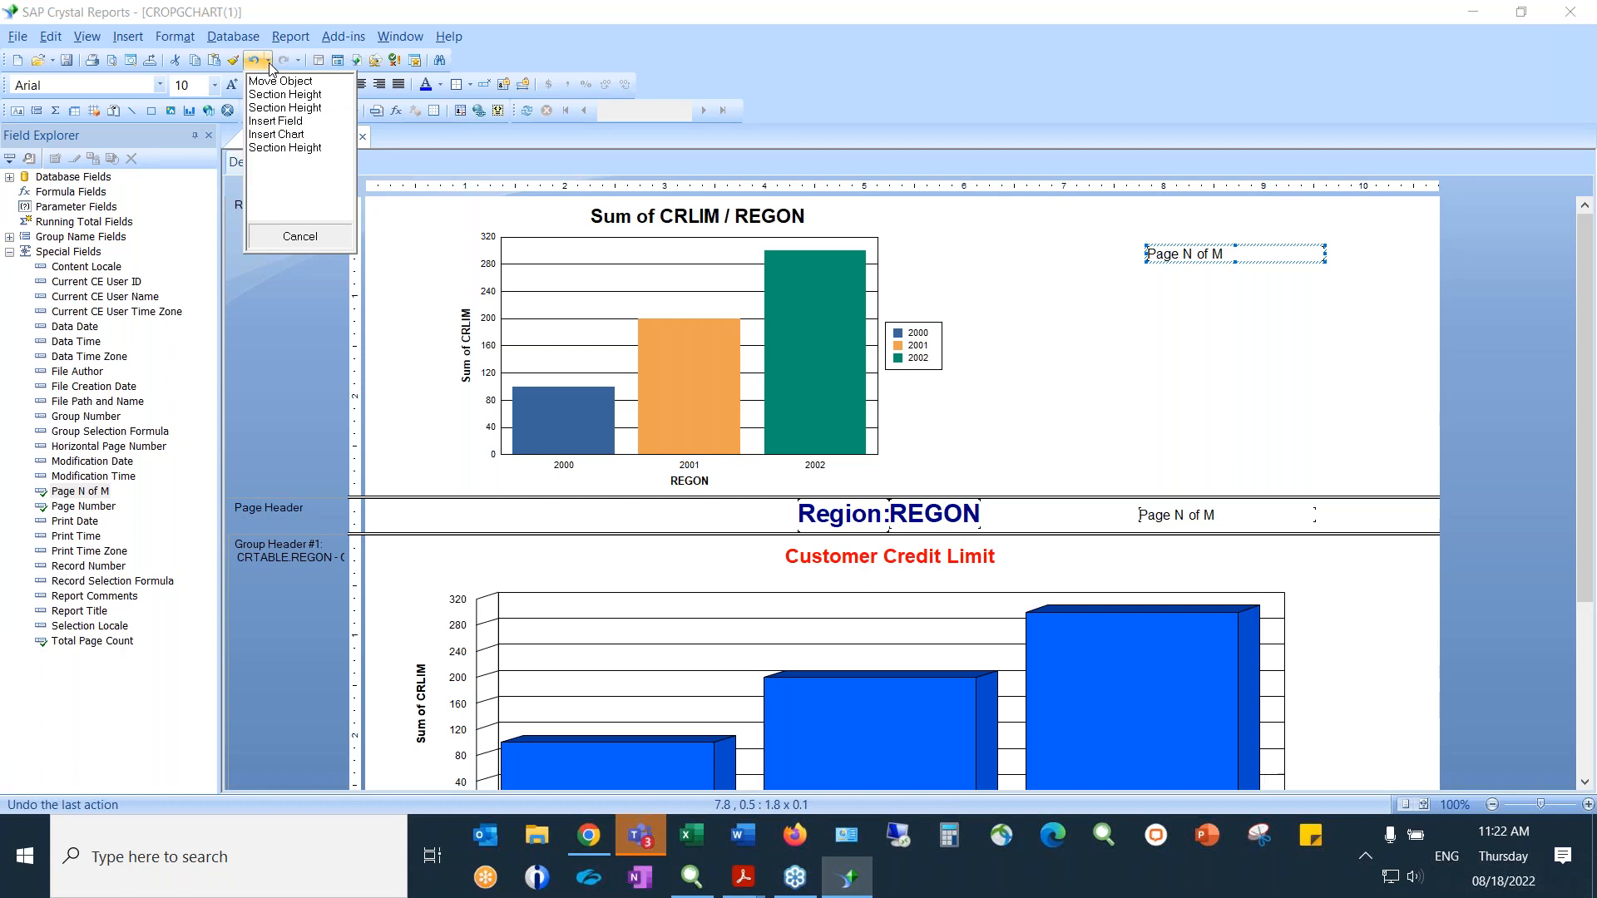
left_click(271, 148)
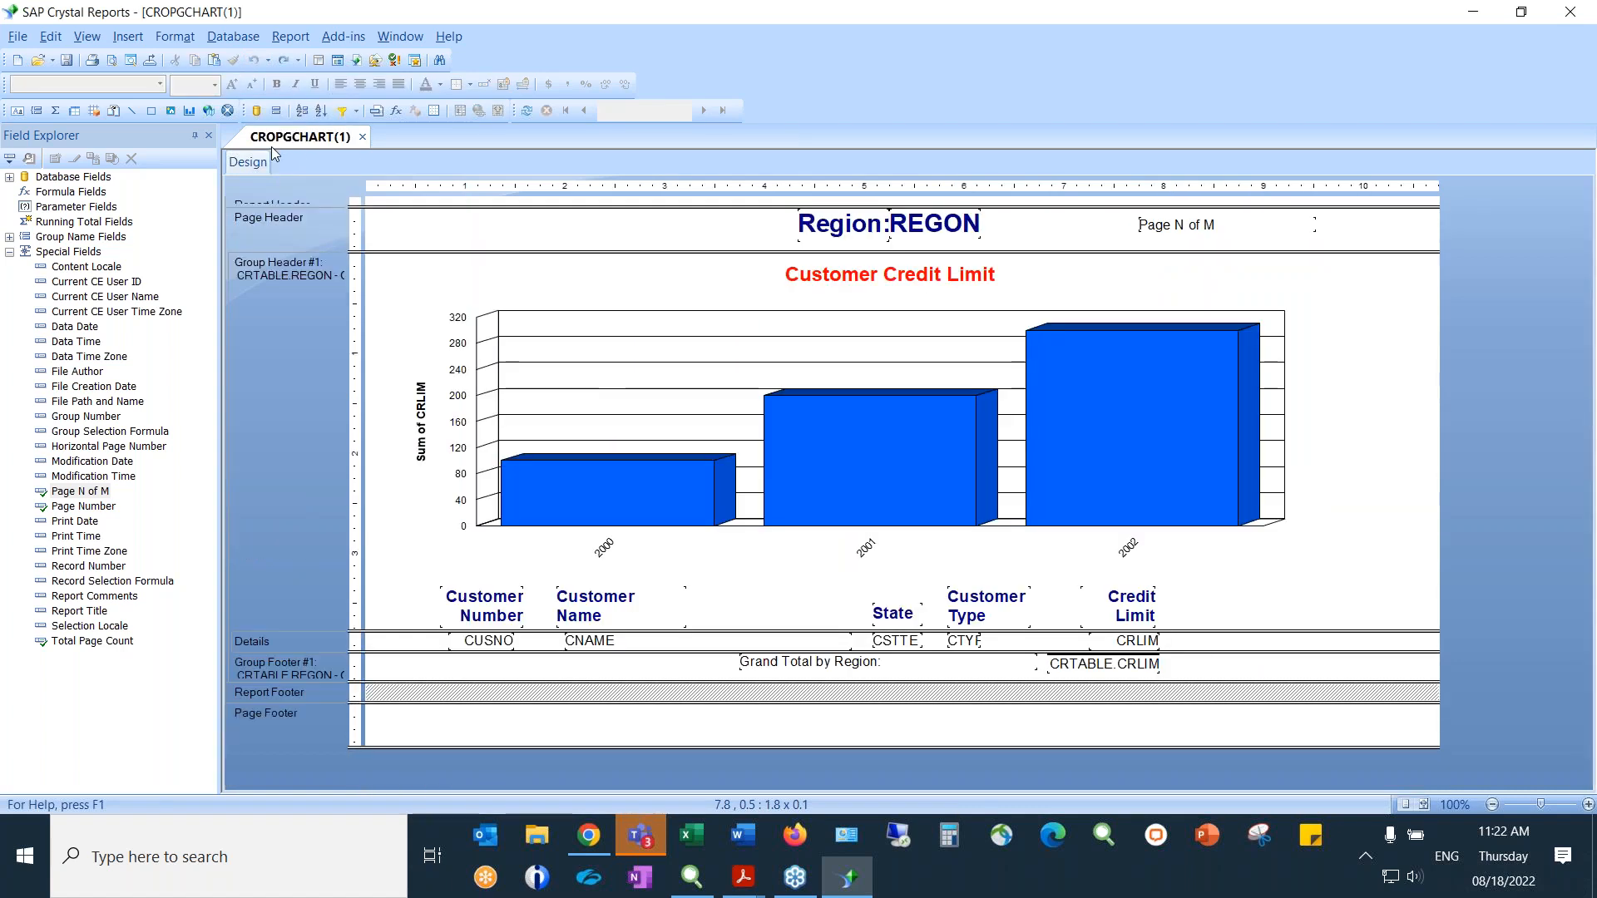